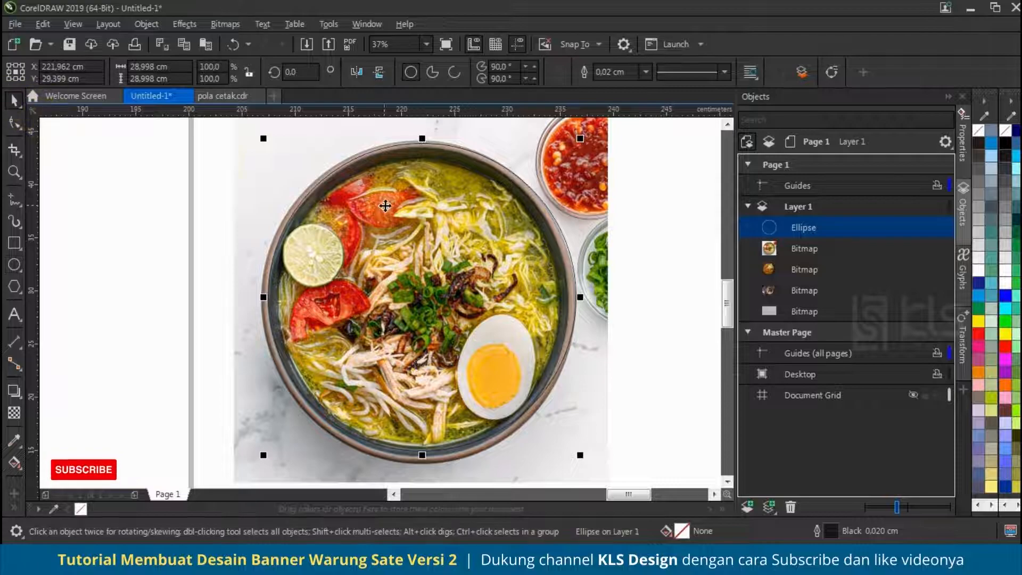
Step: Stretch the ellipse over the soup photo to match the bowl's outer rim, about 29.4 by 30.3 cm
{"action": "scroll", "coordinate": [426, 471], "scroll_direction": "up", "scroll_amount": 2}
{"action": "left_click_drag", "start_coordinate": [407, 422], "coordinate": [413, 453]}
{"action": "scroll", "coordinate": [415, 464], "scroll_direction": "down", "scroll_amount": 3}
{"action": "scroll", "coordinate": [522, 373], "scroll_direction": "up", "scroll_amount": 1}
{"action": "scroll", "coordinate": [456, 426], "scroll_direction": "up", "scroll_amount": 4}
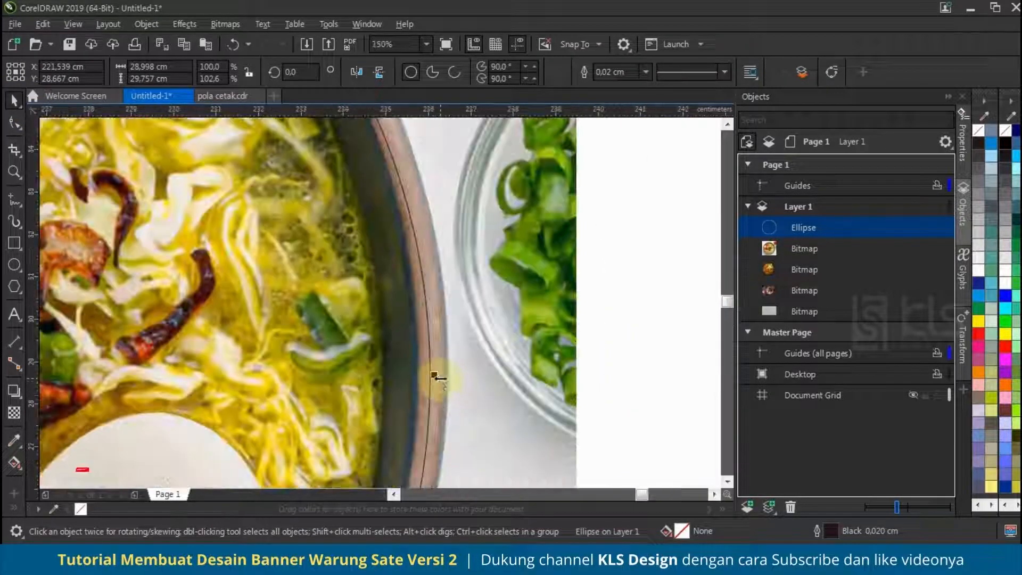
{"action": "left_click_drag", "start_coordinate": [450, 377], "coordinate": [451, 377]}
{"action": "left_click_drag", "start_coordinate": [545, 382], "coordinate": [648, 459]}
{"action": "left_click_drag", "start_coordinate": [294, 215], "coordinate": [400, 200]}
{"action": "scroll", "coordinate": [495, 144], "scroll_direction": "down", "scroll_amount": 4}
{"action": "scroll", "coordinate": [469, 173], "scroll_direction": "up", "scroll_amount": 3}
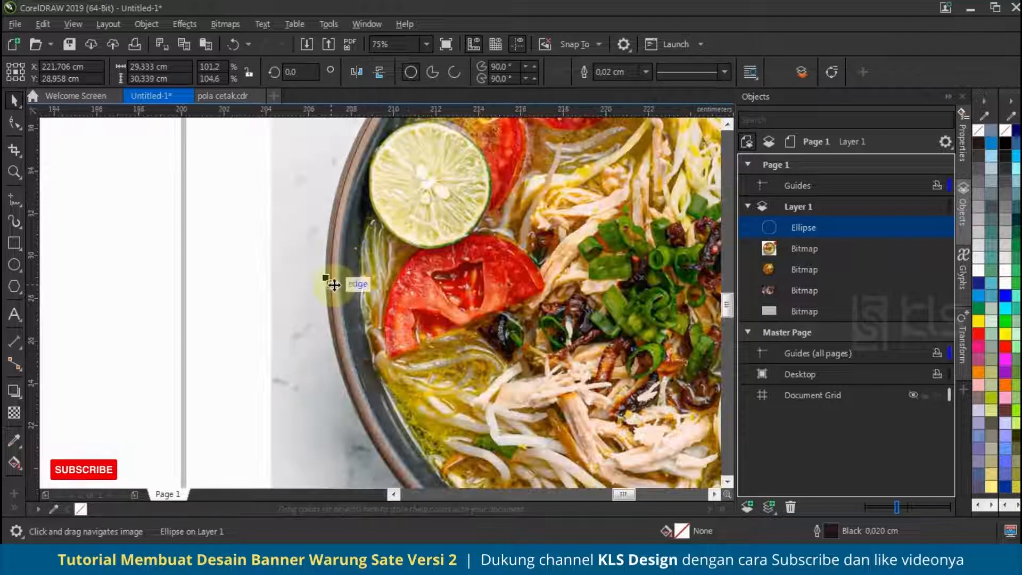
{"action": "scroll", "coordinate": [334, 285], "scroll_direction": "up", "scroll_amount": 2}
{"action": "scroll", "coordinate": [317, 265], "scroll_direction": "down", "scroll_amount": 3}
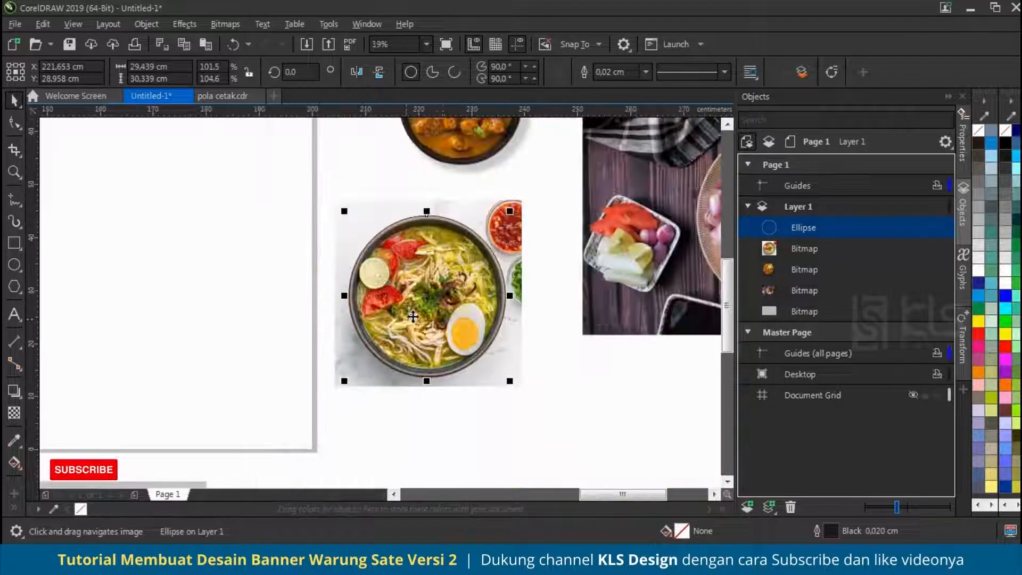
Step: Duplicate the ellipse over the satay photo and PowerClip the soup photo inside the original ellipse without an outline
{"action": "left_click_drag", "start_coordinate": [283, 293], "coordinate": [537, 291]}
{"action": "right_click", "coordinate": [538, 292]}
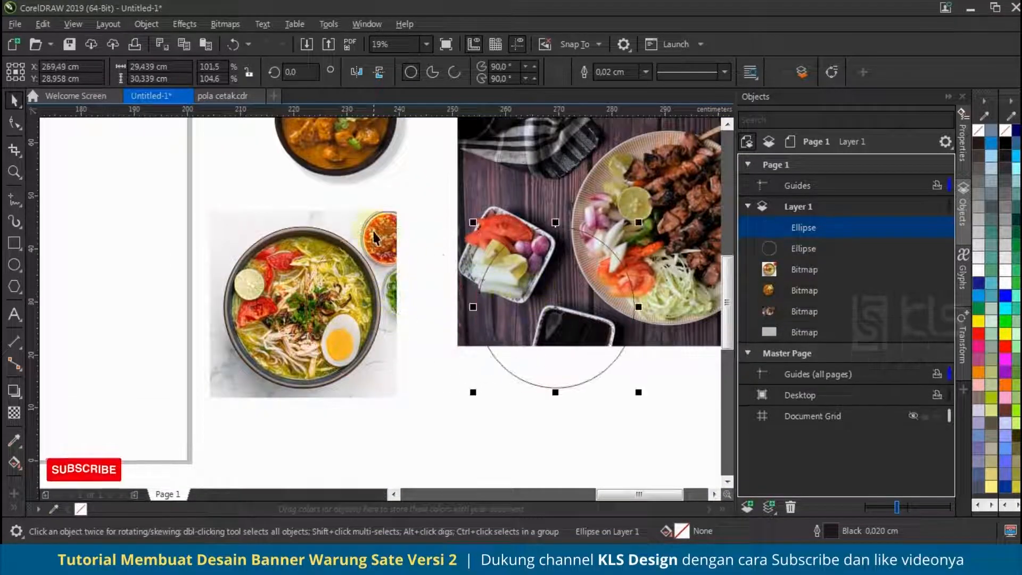
{"action": "right_click", "coordinate": [373, 251]}
{"action": "left_click", "coordinate": [425, 317]}
{"action": "left_click", "coordinate": [307, 291]}
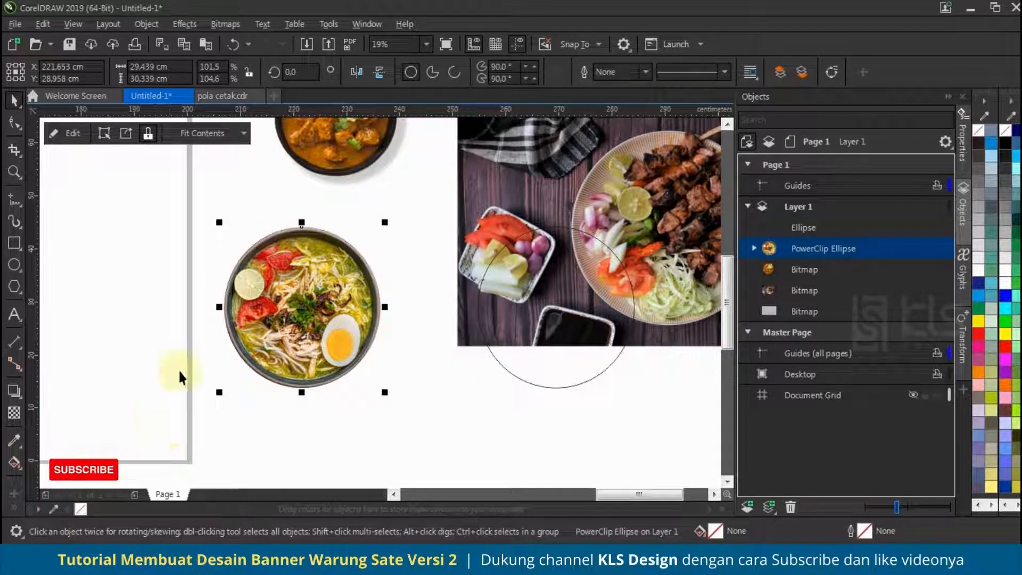
Step: Move and stretch the duplicate ellipse to fit the round satay plate, about 36.3 by 36.5 cm
{"action": "scroll", "coordinate": [179, 348], "scroll_direction": "down", "scroll_amount": 1}
{"action": "left_click_drag", "start_coordinate": [402, 296], "coordinate": [426, 267]}
{"action": "scroll", "coordinate": [472, 264], "scroll_direction": "up", "scroll_amount": 2}
{"action": "left_click_drag", "start_coordinate": [437, 348], "coordinate": [477, 348]}
{"action": "left_click_drag", "start_coordinate": [115, 348], "coordinate": [83, 348]}
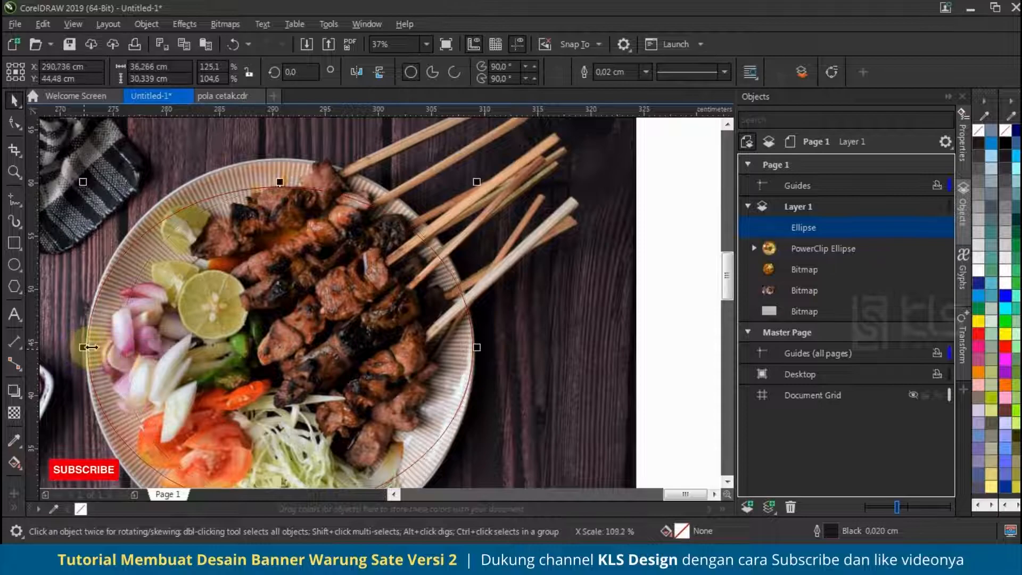
{"action": "left_click_drag", "start_coordinate": [283, 182], "coordinate": [284, 154]}
{"action": "scroll", "coordinate": [297, 235], "scroll_direction": "down", "scroll_amount": 1}
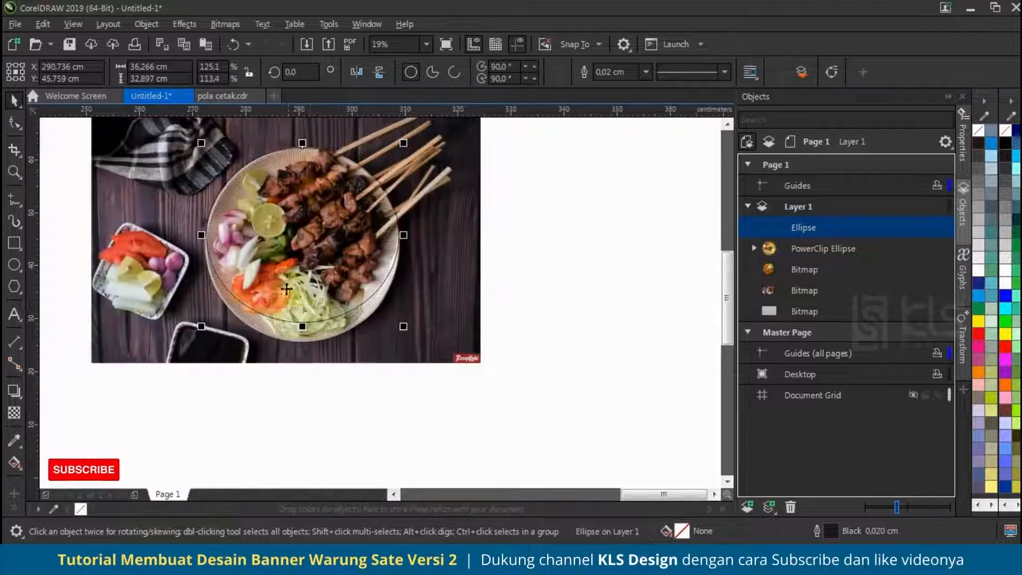
{"action": "scroll", "coordinate": [303, 315], "scroll_direction": "up", "scroll_amount": 1}
{"action": "left_click_drag", "start_coordinate": [304, 320], "coordinate": [304, 359]}
{"action": "scroll", "coordinate": [351, 375], "scroll_direction": "down", "scroll_amount": 1}
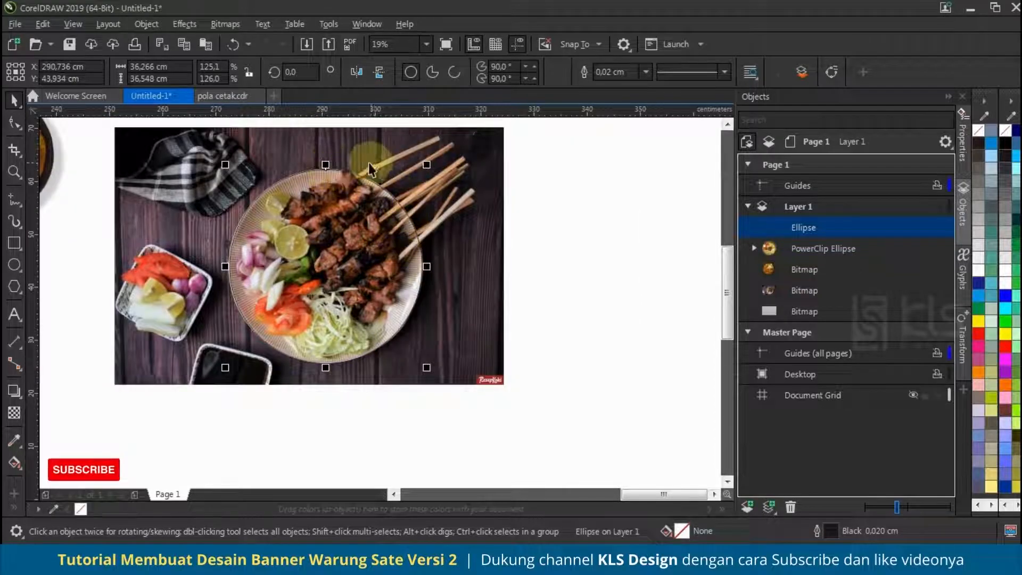
Step: Start a Pen path on the plate's upper rim and trace around the meat chunk that sticks out past it
{"action": "scroll", "coordinate": [240, 168], "scroll_direction": "up", "scroll_amount": 1}
{"action": "scroll", "coordinate": [384, 198], "scroll_direction": "down", "scroll_amount": 2}
{"action": "scroll", "coordinate": [384, 198], "scroll_direction": "up", "scroll_amount": 2}
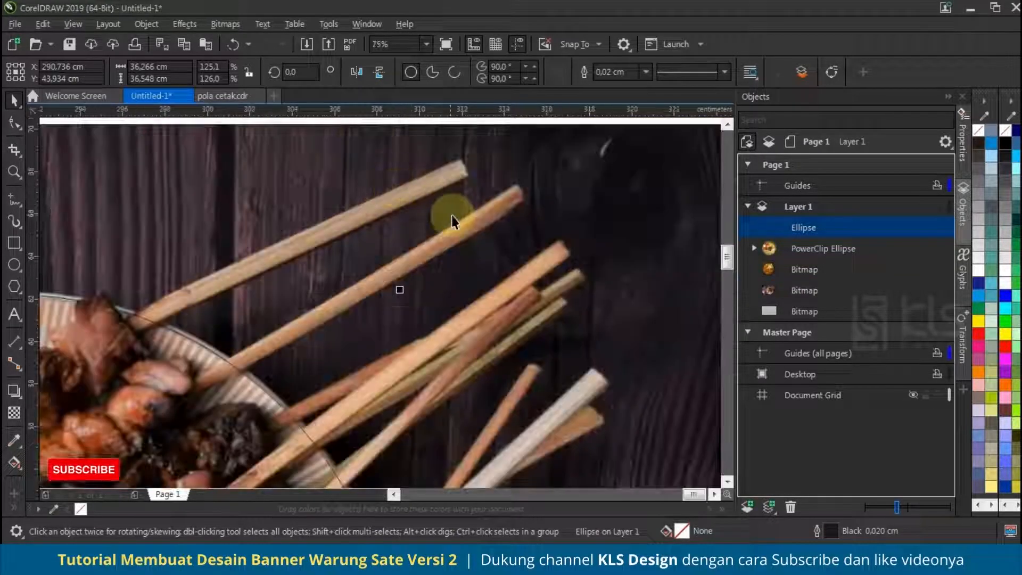
{"action": "left_click", "coordinate": [18, 205]}
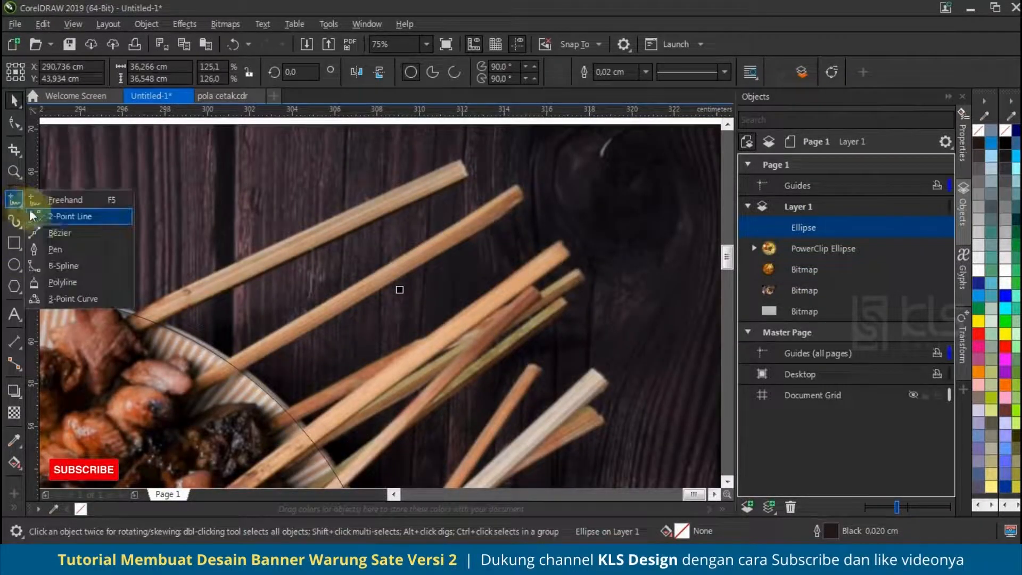
{"action": "left_click", "coordinate": [57, 249]}
{"action": "scroll", "coordinate": [149, 297], "scroll_direction": "down", "scroll_amount": 1}
{"action": "scroll", "coordinate": [297, 313], "scroll_direction": "up", "scroll_amount": 4}
{"action": "left_click", "coordinate": [264, 323]}
{"action": "left_click", "coordinate": [377, 294]}
{"action": "left_click", "coordinate": [449, 380]}
{"action": "scroll", "coordinate": [259, 407], "scroll_direction": "down", "scroll_amount": 2}
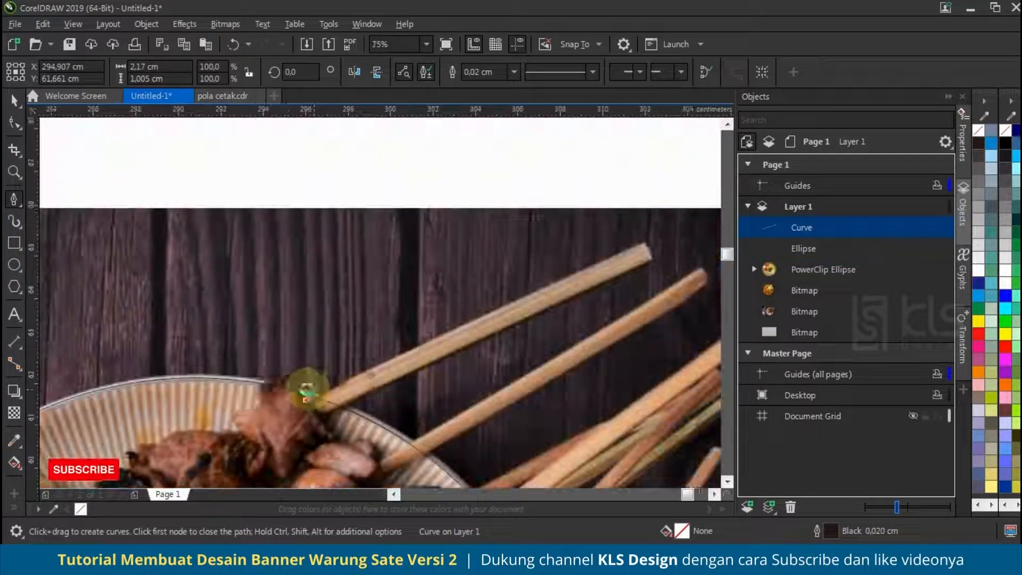
{"action": "scroll", "coordinate": [307, 390], "scroll_direction": "up", "scroll_amount": 2}
{"action": "left_click", "coordinate": [343, 419]}
Step: Continue the path along the topmost skewer stick, around its tip and back to the plate rim
{"action": "scroll", "coordinate": [223, 444], "scroll_direction": "down", "scroll_amount": 2}
{"action": "scroll", "coordinate": [557, 296], "scroll_direction": "up", "scroll_amount": 1}
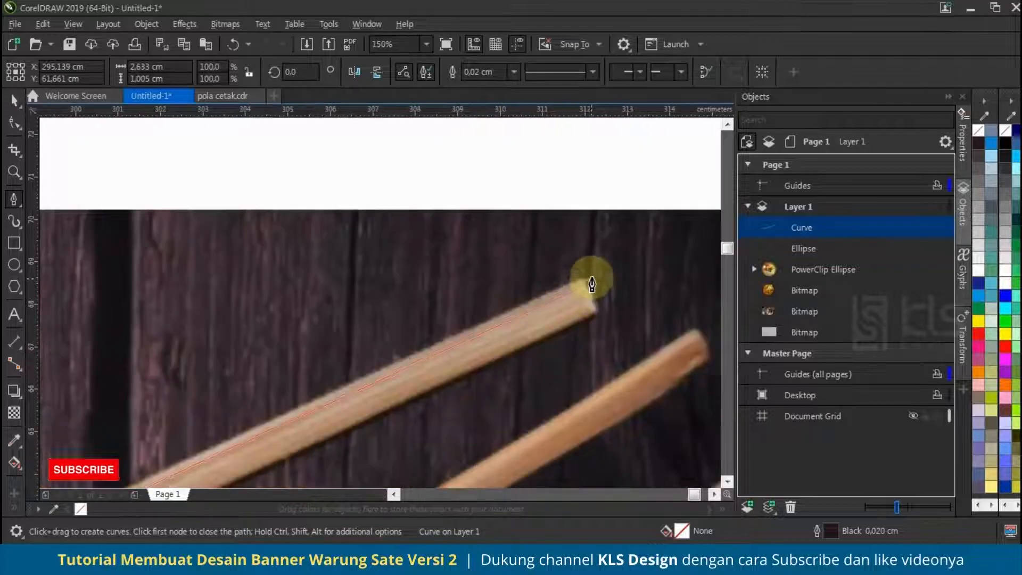
{"action": "left_click", "coordinate": [582, 284]}
{"action": "left_click", "coordinate": [592, 312]}
{"action": "scroll", "coordinate": [593, 317], "scroll_direction": "down", "scroll_amount": 1}
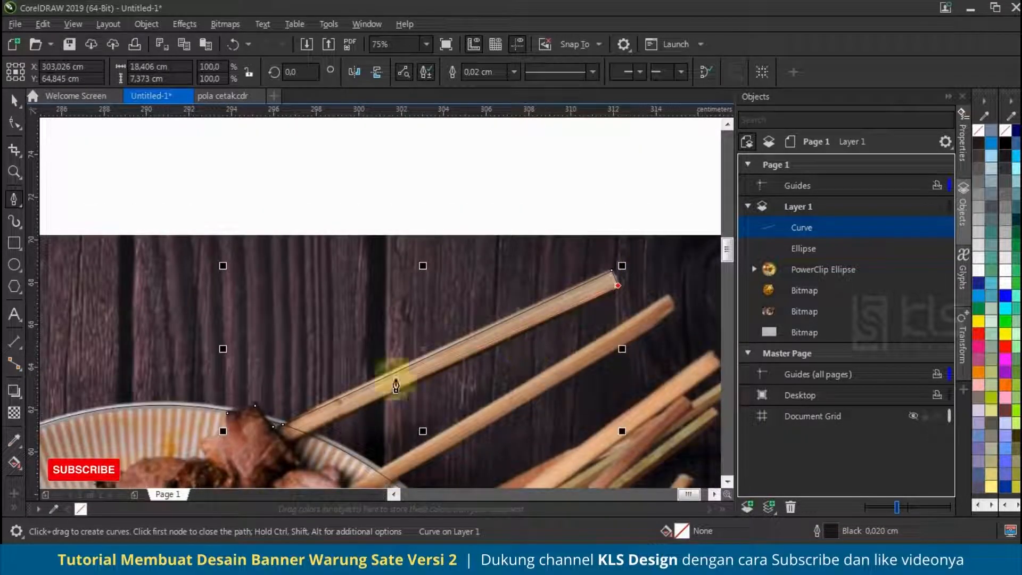
{"action": "left_click", "coordinate": [283, 448]}
{"action": "scroll", "coordinate": [320, 431], "scroll_direction": "down", "scroll_amount": 1}
Step: Trace the second skewer stick around its tip and back, redoing the node where it meets the plate
{"action": "scroll", "coordinate": [274, 400], "scroll_direction": "up", "scroll_amount": 2}
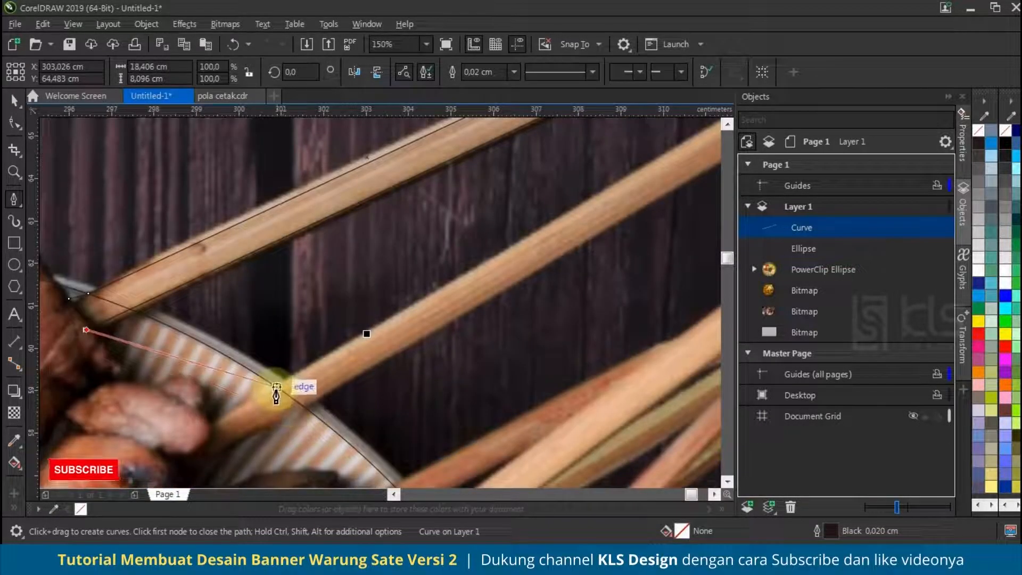
{"action": "scroll", "coordinate": [287, 393], "scroll_direction": "down", "scroll_amount": 1}
{"action": "scroll", "coordinate": [377, 330], "scroll_direction": "up", "scroll_amount": 1}
{"action": "left_click", "coordinate": [440, 291]}
{"action": "left_click", "coordinate": [454, 312]}
{"action": "left_click", "coordinate": [400, 357]}
{"action": "scroll", "coordinate": [397, 364], "scroll_direction": "down", "scroll_amount": 1}
{"action": "left_click", "coordinate": [200, 476]}
{"action": "scroll", "coordinate": [248, 325], "scroll_direction": "down", "scroll_amount": 2}
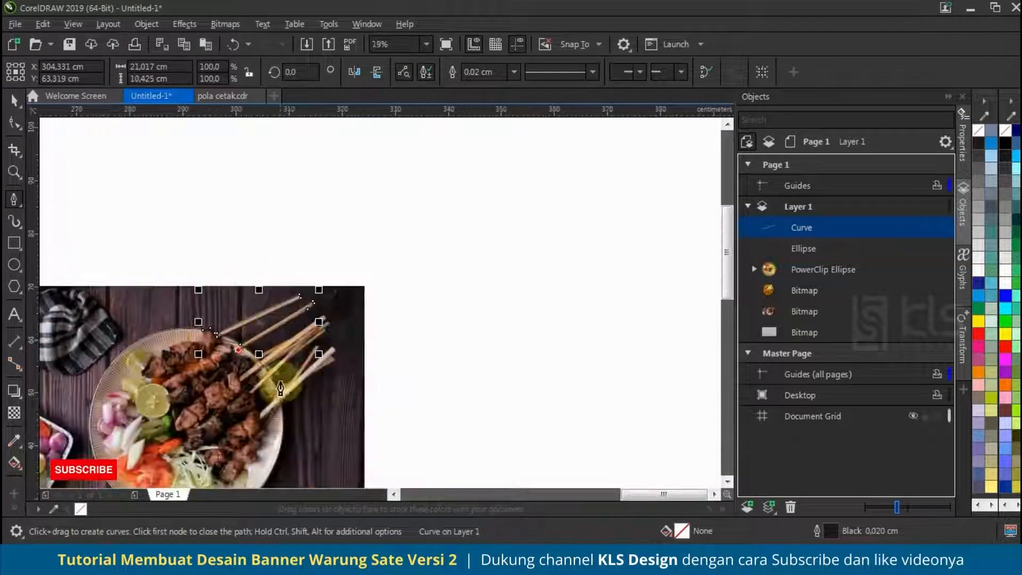
{"action": "scroll", "coordinate": [278, 379], "scroll_direction": "up", "scroll_amount": 3}
{"action": "key", "text": "ctrl+z"}
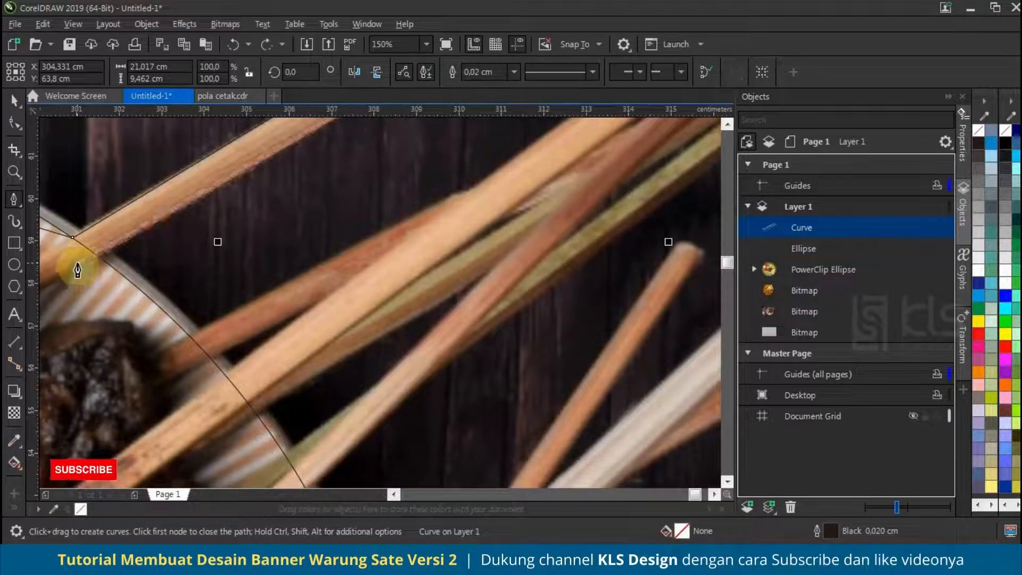
{"action": "left_click", "coordinate": [77, 263]}
Step: Trace the upper edge of the middle skewer bundle and around the tip of its longest, light-coloured stick
{"action": "left_click", "coordinate": [189, 336]}
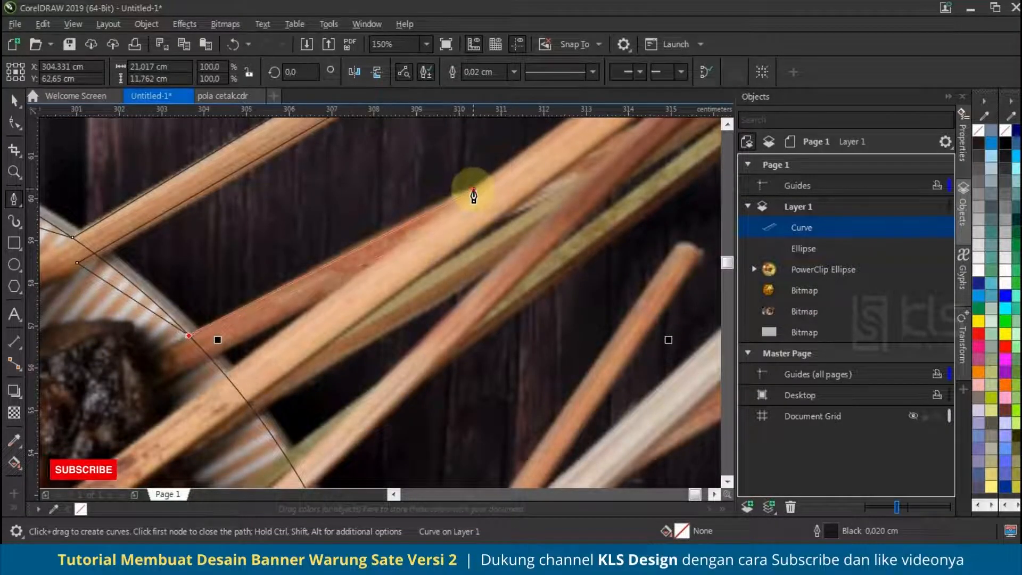
{"action": "left_click", "coordinate": [473, 189]}
{"action": "scroll", "coordinate": [471, 192], "scroll_direction": "down", "scroll_amount": 1}
{"action": "scroll", "coordinate": [512, 158], "scroll_direction": "up", "scroll_amount": 1}
{"action": "left_click", "coordinate": [510, 155]}
{"action": "left_click", "coordinate": [526, 182]}
{"action": "left_click", "coordinate": [450, 239]}
Step: Trace around the two shorter stick tips below it and follow the bundle's lower edge towards the plate
{"action": "left_click", "coordinate": [470, 259]}
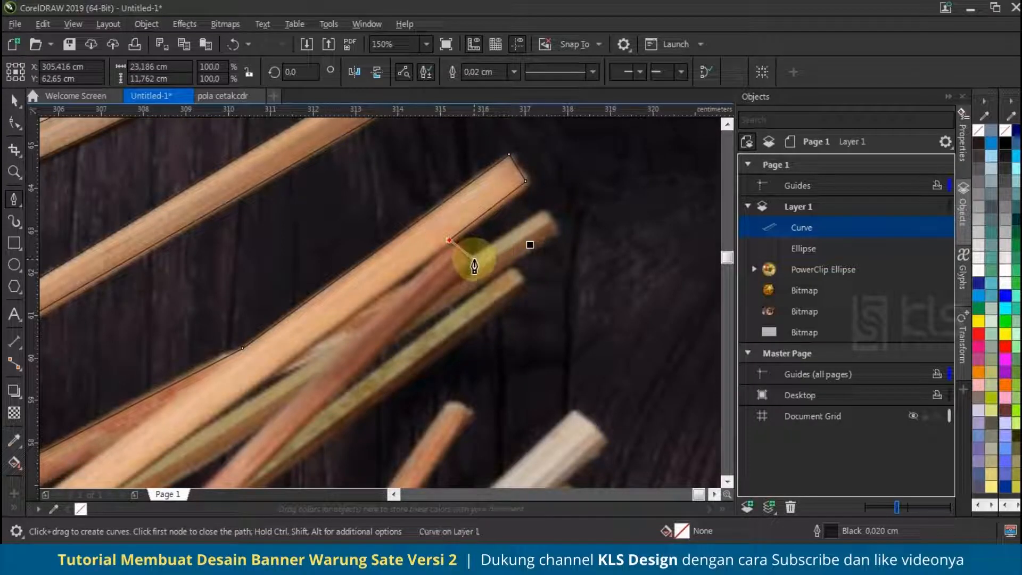
{"action": "left_click", "coordinate": [544, 210]}
{"action": "left_click", "coordinate": [556, 231]}
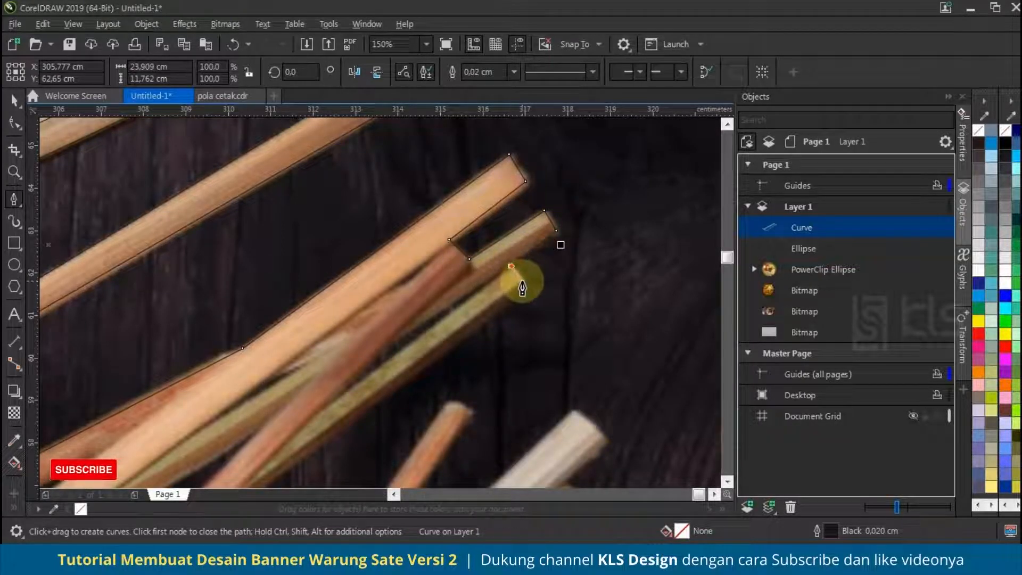
{"action": "scroll", "coordinate": [548, 228], "scroll_direction": "down", "scroll_amount": 3}
{"action": "scroll", "coordinate": [472, 289], "scroll_direction": "up", "scroll_amount": 3}
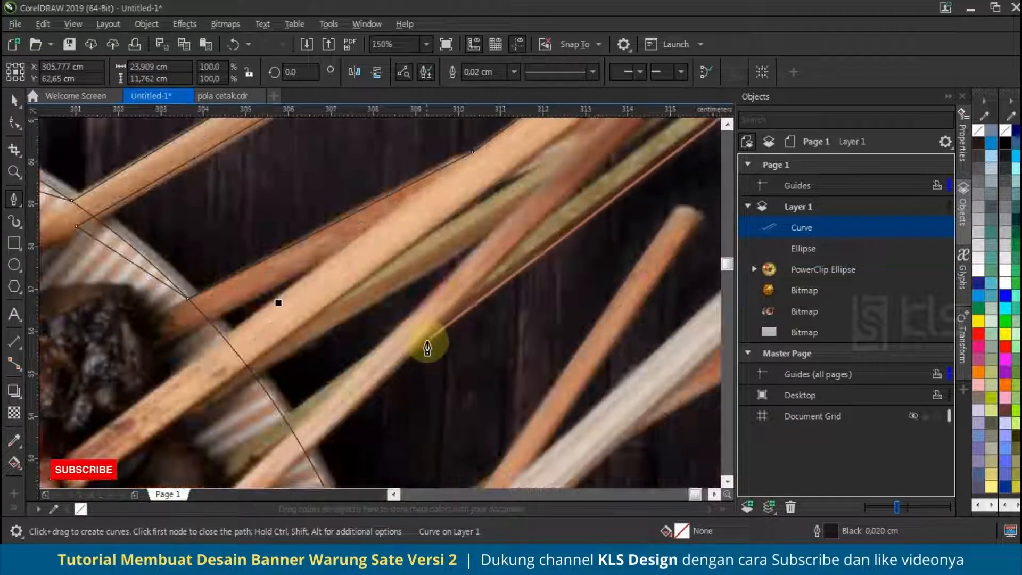
{"action": "left_click", "coordinate": [421, 344]}
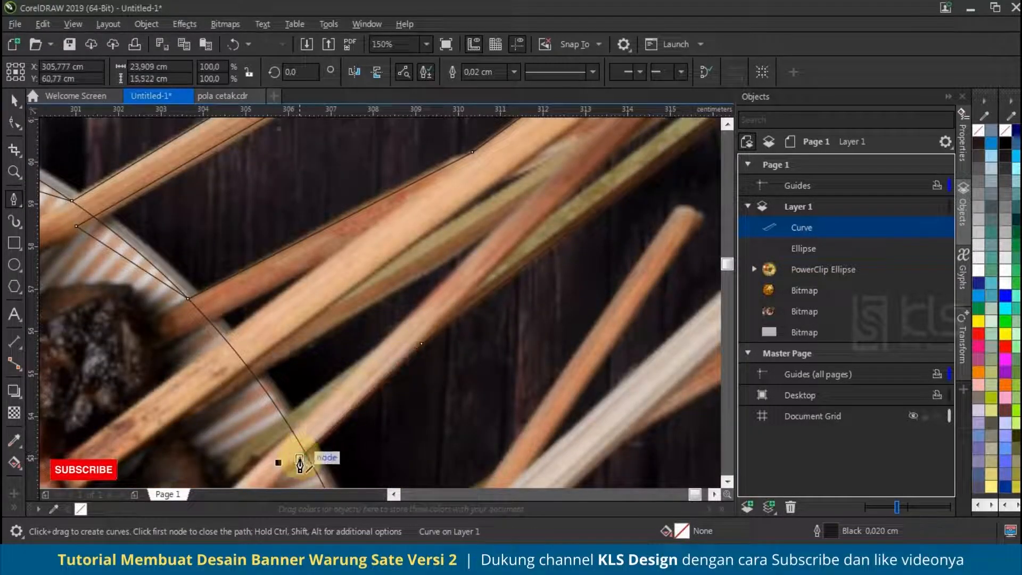
Step: Trace the open gaps between the bundle's sticks near the plate rim, keeping the path on the stick edges
{"action": "left_click", "coordinate": [277, 421]}
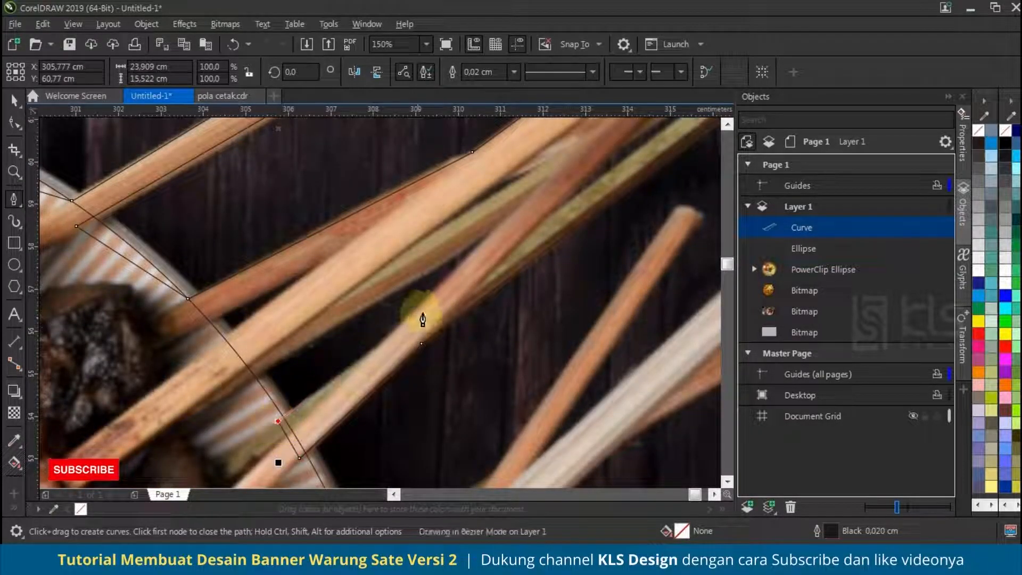
{"action": "left_click", "coordinate": [375, 350]}
{"action": "left_click", "coordinate": [496, 228]}
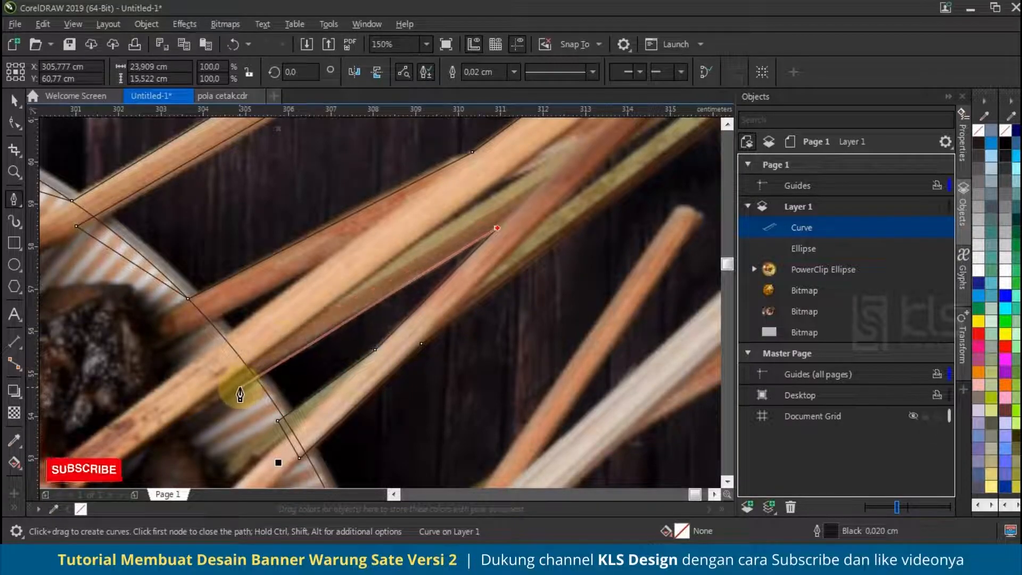
{"action": "left_click_drag", "start_coordinate": [237, 388], "coordinate": [211, 354]}
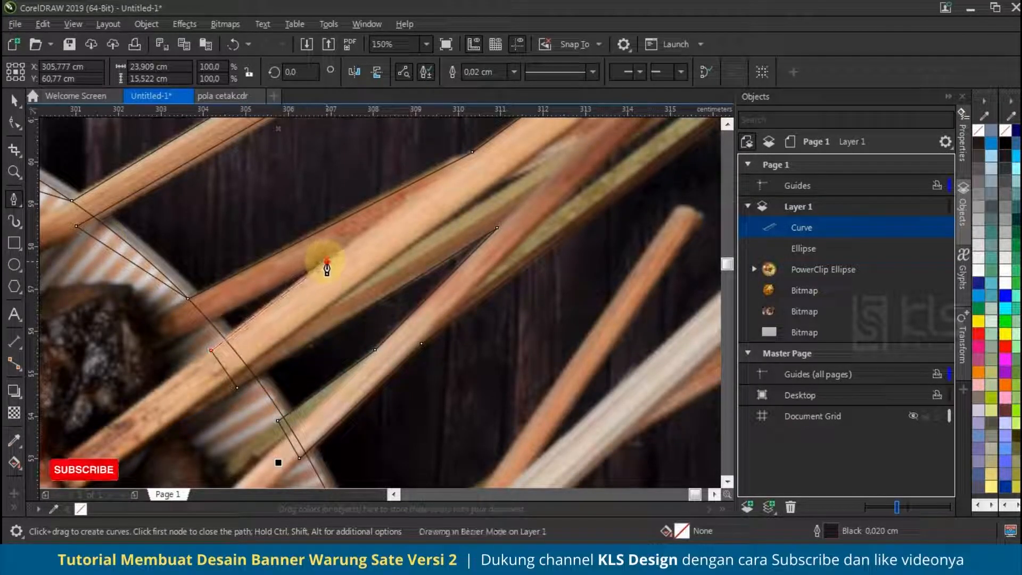
{"action": "scroll", "coordinate": [217, 270], "scroll_direction": "down", "scroll_amount": 2}
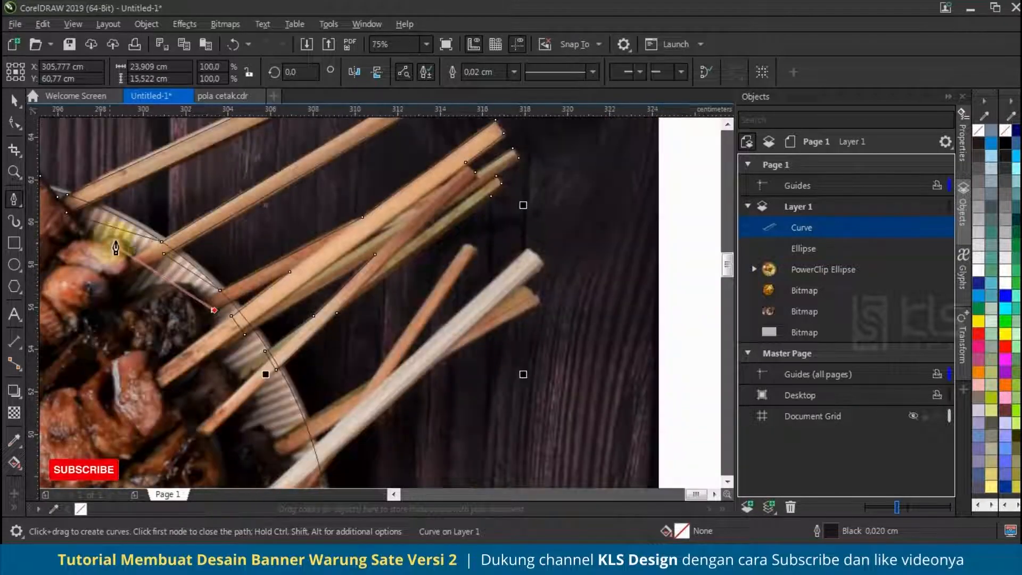
Step: Carry the path to the lower skewer group and trace around the short orange stick
{"action": "scroll", "coordinate": [213, 277], "scroll_direction": "down", "scroll_amount": 2}
{"action": "scroll", "coordinate": [213, 277], "scroll_direction": "up", "scroll_amount": 2}
{"action": "scroll", "coordinate": [240, 298], "scroll_direction": "down", "scroll_amount": 2}
{"action": "scroll", "coordinate": [310, 397], "scroll_direction": "up", "scroll_amount": 2}
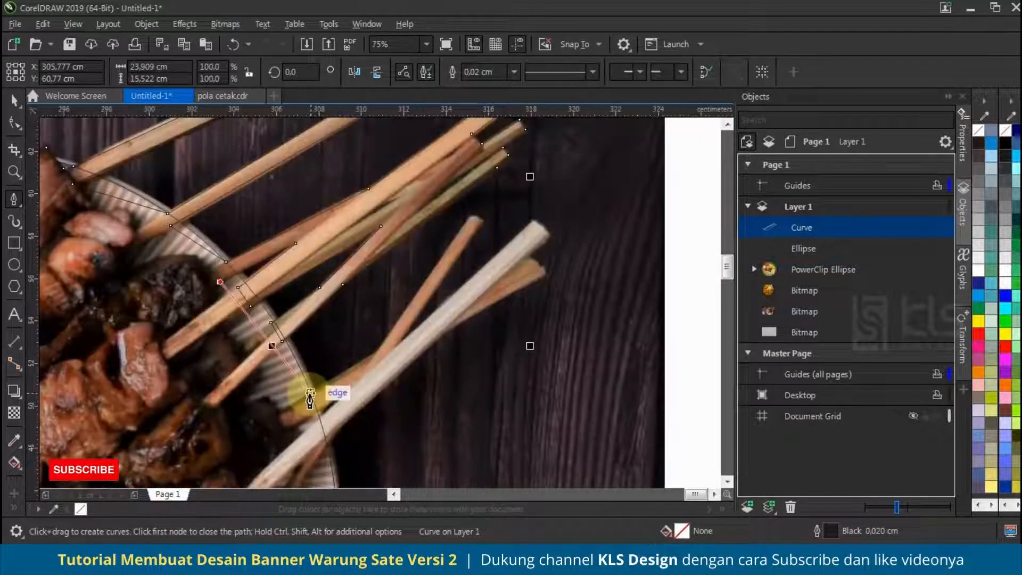
{"action": "scroll", "coordinate": [310, 396], "scroll_direction": "up", "scroll_amount": 2}
{"action": "left_click", "coordinate": [307, 398]}
{"action": "scroll", "coordinate": [480, 256], "scroll_direction": "down", "scroll_amount": 2}
{"action": "scroll", "coordinate": [523, 199], "scroll_direction": "up", "scroll_amount": 2}
{"action": "left_click", "coordinate": [547, 195]}
{"action": "left_click", "coordinate": [547, 203]}
{"action": "left_click", "coordinate": [372, 454]}
Step: Trace the thick pale stick's tip and the group's lower edge to the plate, undoing the last misplaced node
{"action": "left_click", "coordinate": [654, 202]}
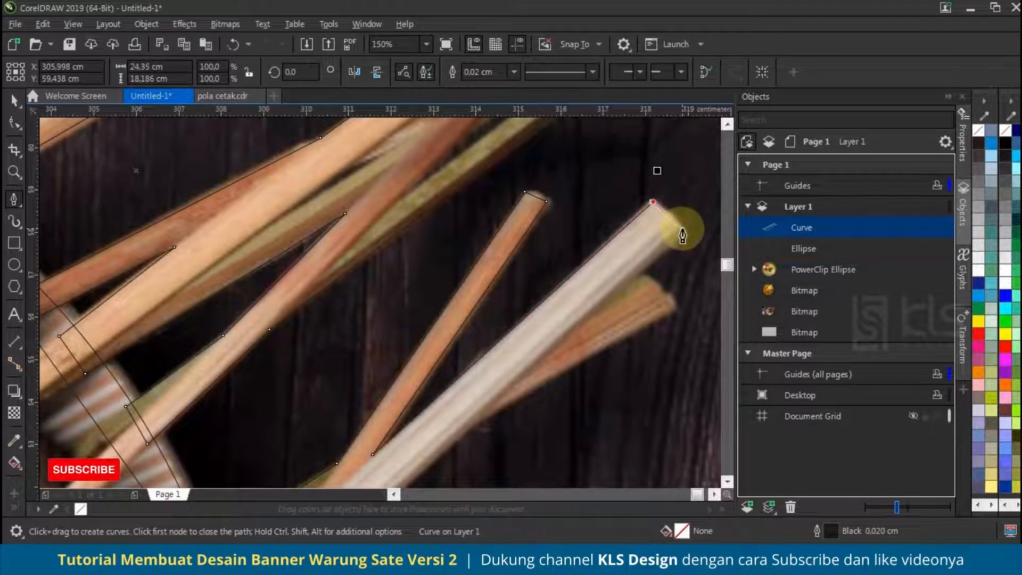
{"action": "left_click_drag", "start_coordinate": [673, 244], "coordinate": [470, 427]}
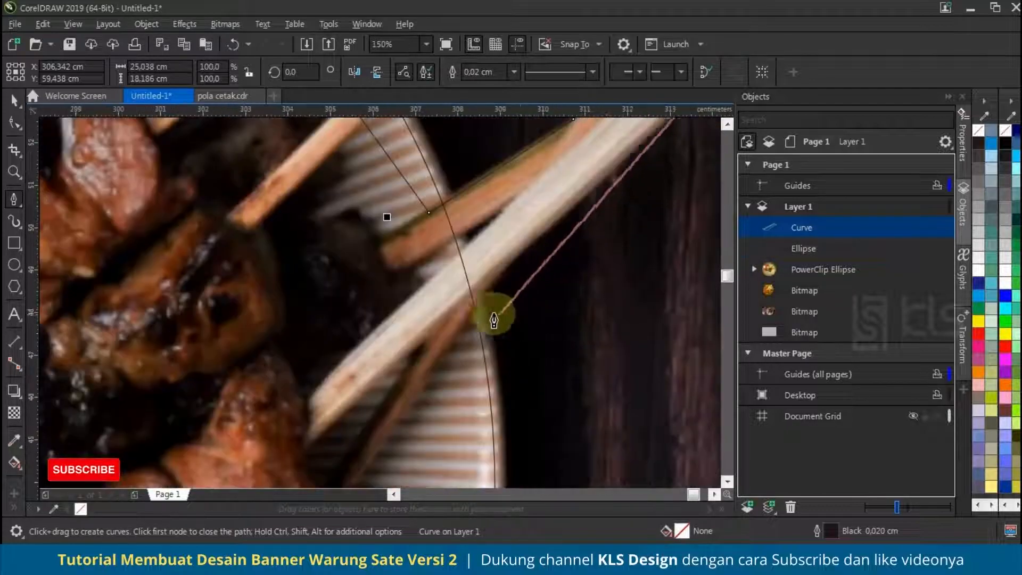
{"action": "left_click_drag", "start_coordinate": [496, 314], "coordinate": [464, 314]}
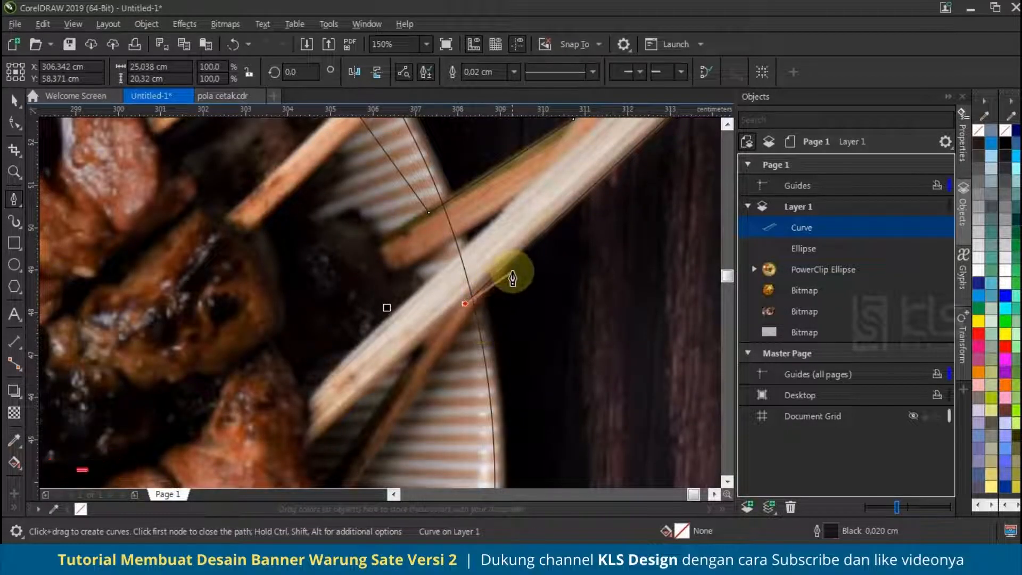
{"action": "scroll", "coordinate": [511, 280], "scroll_direction": "up", "scroll_amount": 1}
{"action": "key", "text": "ctrl+z"}
Step: Run the path back inside the plate through the meat and close it at its starting node
{"action": "left_click", "coordinate": [497, 233]}
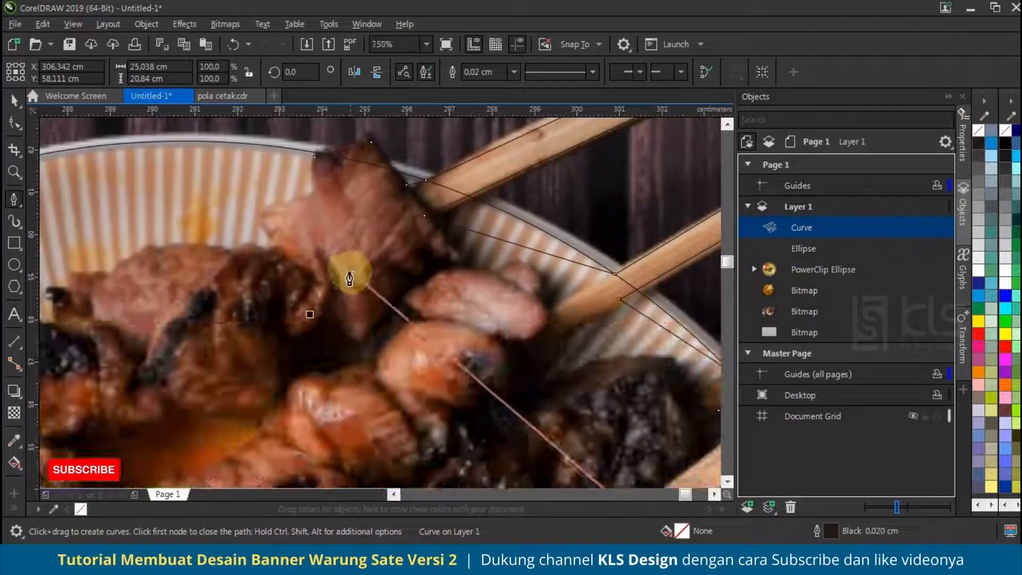
{"action": "left_click_drag", "start_coordinate": [323, 261], "coordinate": [320, 181]}
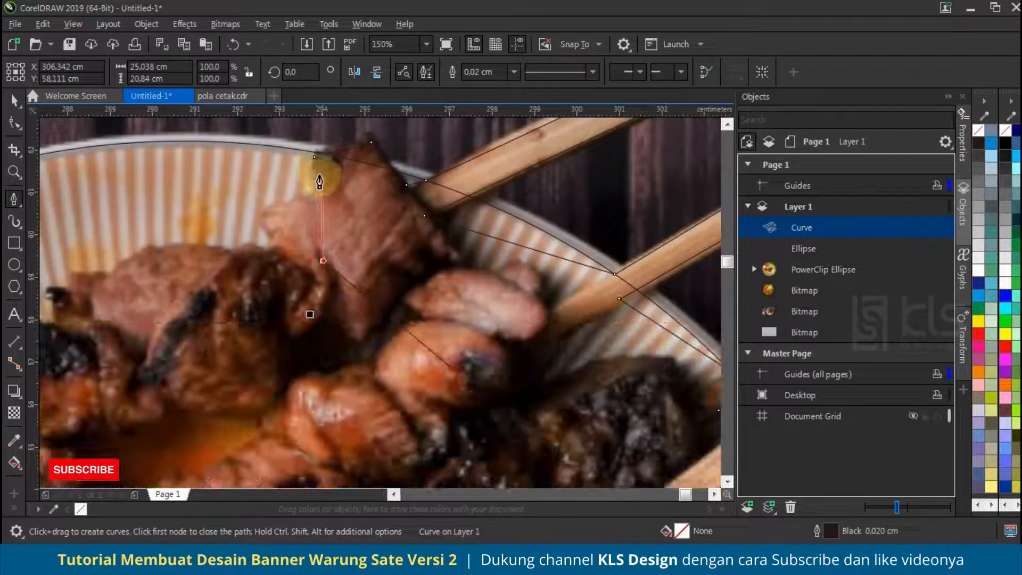
{"action": "left_click", "coordinate": [315, 154]}
Step: Draw a closed Pen shape about 2.8 by 1.7 cm around the dark gap below the longest light-coloured stick
{"action": "scroll", "coordinate": [344, 249], "scroll_direction": "down", "scroll_amount": 2}
{"action": "scroll", "coordinate": [446, 244], "scroll_direction": "up", "scroll_amount": 1}
{"action": "scroll", "coordinate": [448, 331], "scroll_direction": "up", "scroll_amount": 2}
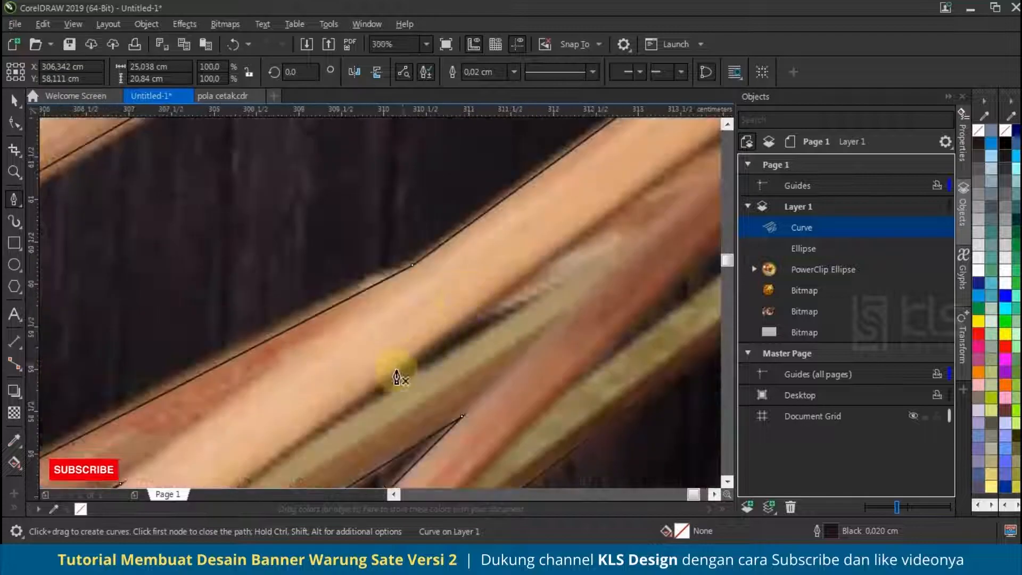
{"action": "left_click", "coordinate": [308, 438]}
{"action": "left_click", "coordinate": [467, 324]}
{"action": "left_click", "coordinate": [544, 293]}
{"action": "left_click", "coordinate": [311, 436]}
Step: Draw a closed Pen shape about 4.3 by 3.3 cm around the dark gap above the bundle's lowest, greenish stick
{"action": "scroll", "coordinate": [298, 331], "scroll_direction": "down", "scroll_amount": 2}
{"action": "scroll", "coordinate": [392, 320], "scroll_direction": "up", "scroll_amount": 2}
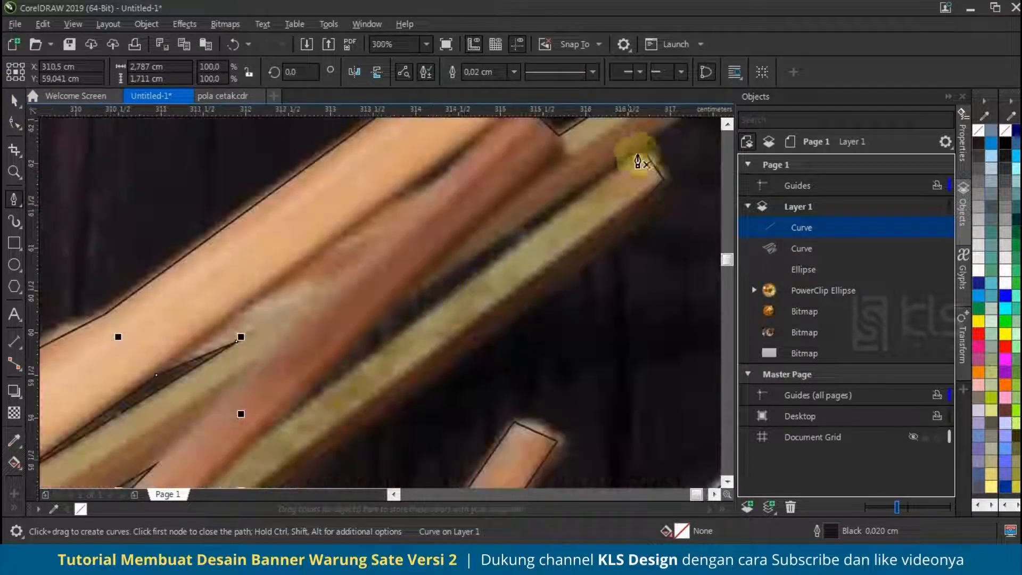
{"action": "left_click", "coordinate": [622, 161]}
{"action": "left_click", "coordinate": [258, 440]}
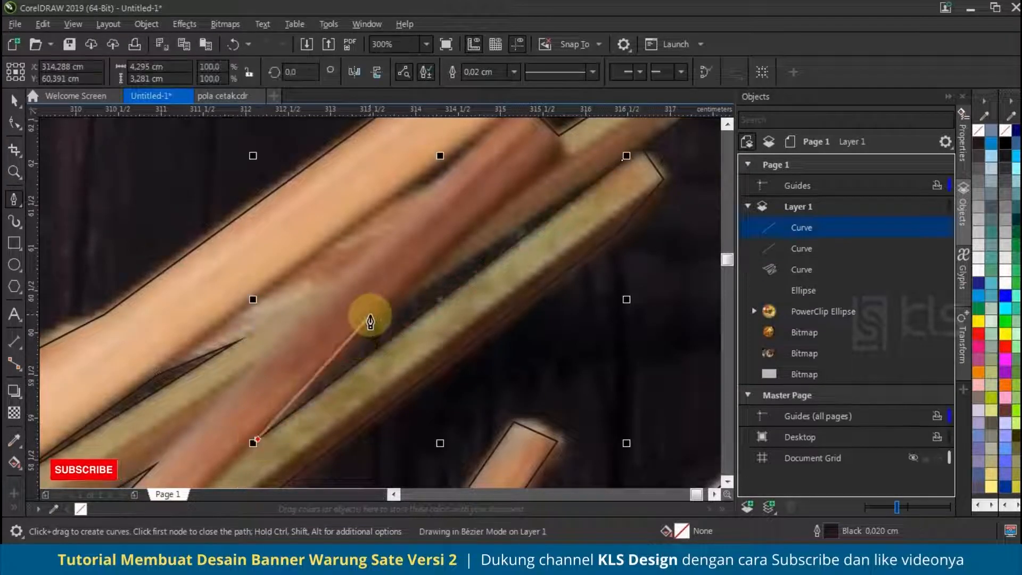
{"action": "left_click", "coordinate": [386, 313]}
{"action": "left_click", "coordinate": [622, 159]}
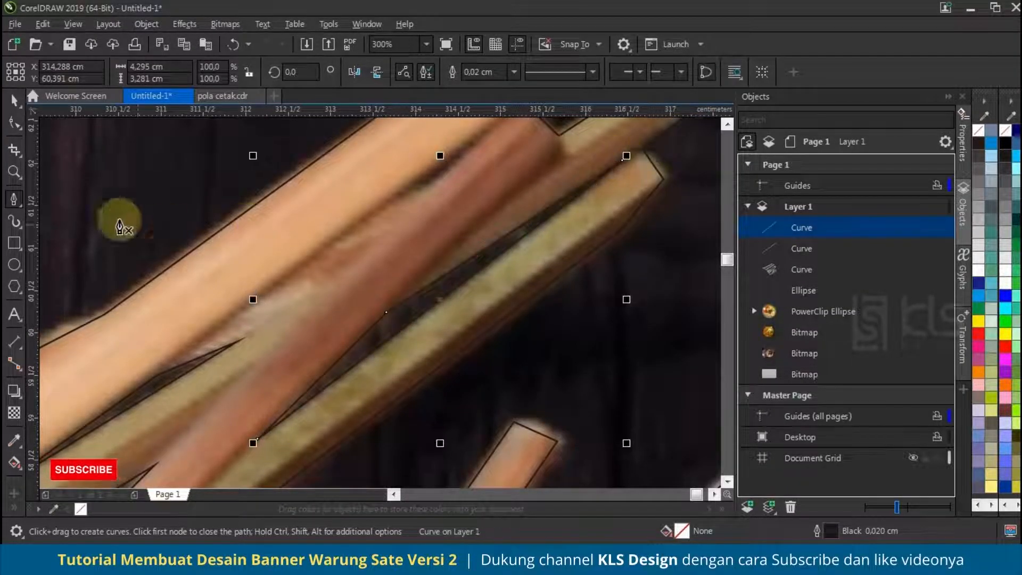
Step: Subtract the two dark gap shapes from the skewer outline using Back Minus Front
{"action": "left_click", "coordinate": [13, 102]}
{"action": "scroll", "coordinate": [348, 274], "scroll_direction": "down", "scroll_amount": 1}
{"action": "left_click", "coordinate": [276, 309], "text": "shift"}
{"action": "left_click", "coordinate": [361, 245], "text": "shift"}
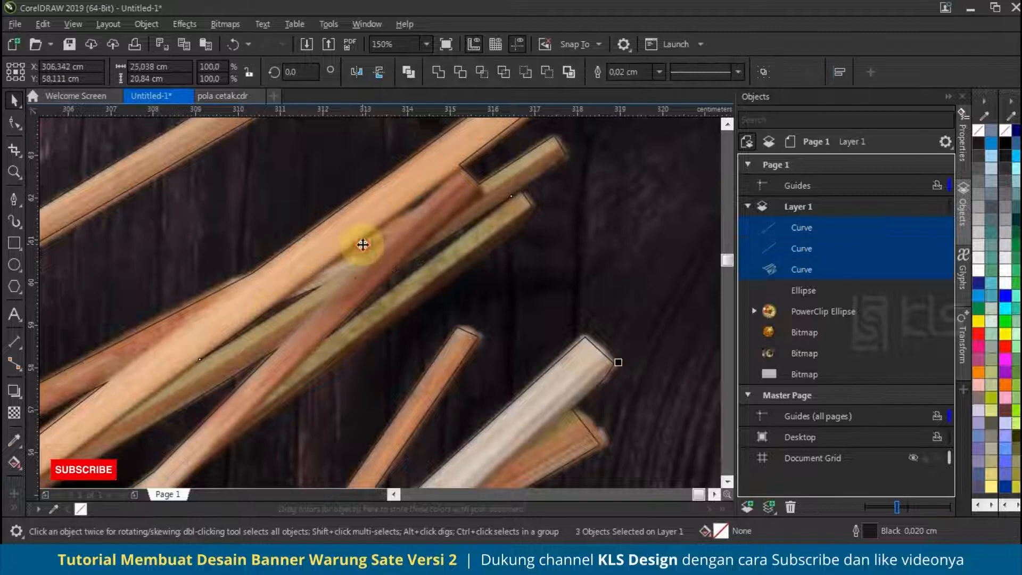
{"action": "left_click", "coordinate": [546, 72]}
Step: Copy the plate's ellipse for reuse, and weld the original with the skewer outline into one shape
{"action": "scroll", "coordinate": [536, 199], "scroll_direction": "down", "scroll_amount": 2}
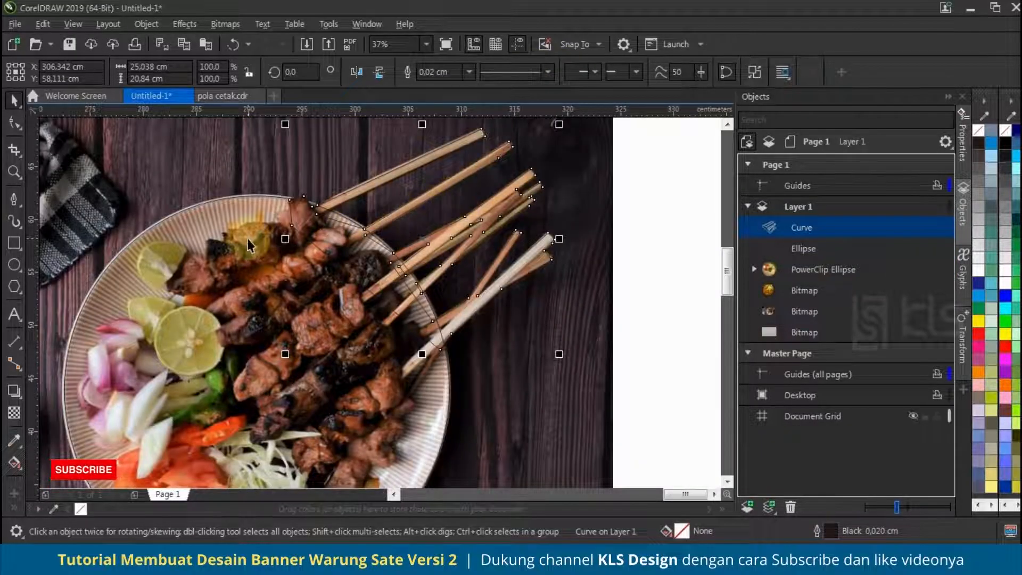
{"action": "left_click", "coordinate": [301, 201], "text": "shift"}
{"action": "scroll", "coordinate": [473, 185], "scroll_direction": "down", "scroll_amount": 1}
{"action": "left_click", "coordinate": [600, 184]}
{"action": "left_click", "coordinate": [309, 229]}
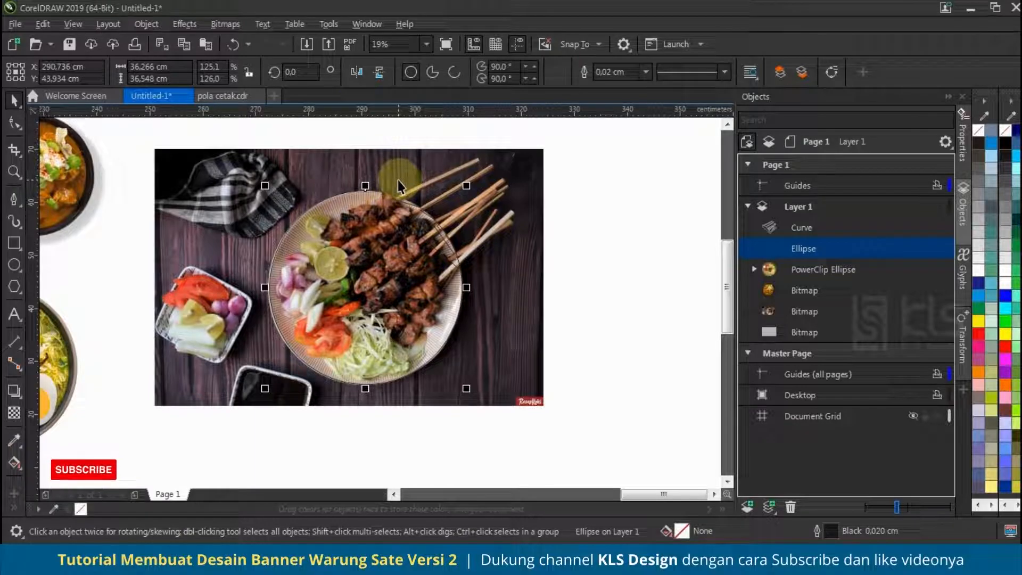
{"action": "left_click", "coordinate": [505, 183]}
{"action": "left_click", "coordinate": [335, 241], "text": "shift"}
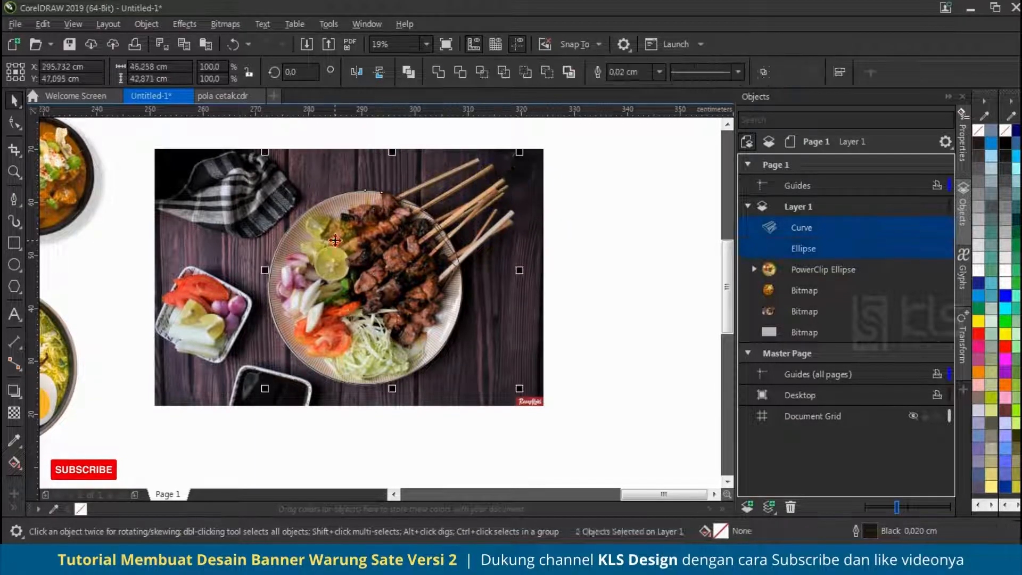
{"action": "left_click", "coordinate": [435, 75]}
Step: PowerClip the satay photo inside the welded plate and skewer outline
{"action": "left_click", "coordinate": [533, 178]}
{"action": "right_click", "coordinate": [533, 177]}
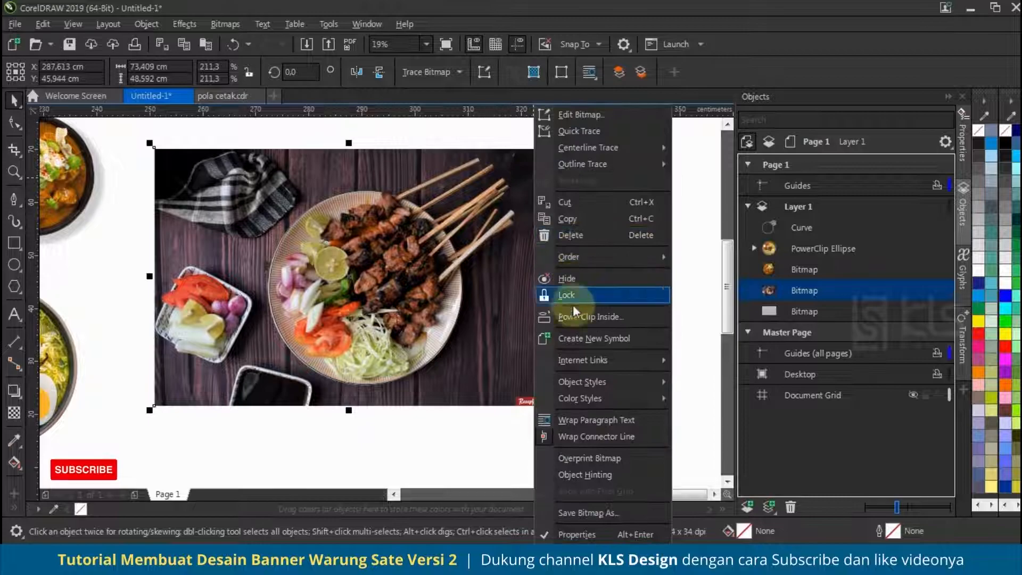
{"action": "left_click", "coordinate": [574, 316]}
{"action": "left_click", "coordinate": [308, 237]}
{"action": "scroll", "coordinate": [537, 217], "scroll_direction": "down", "scroll_amount": 2}
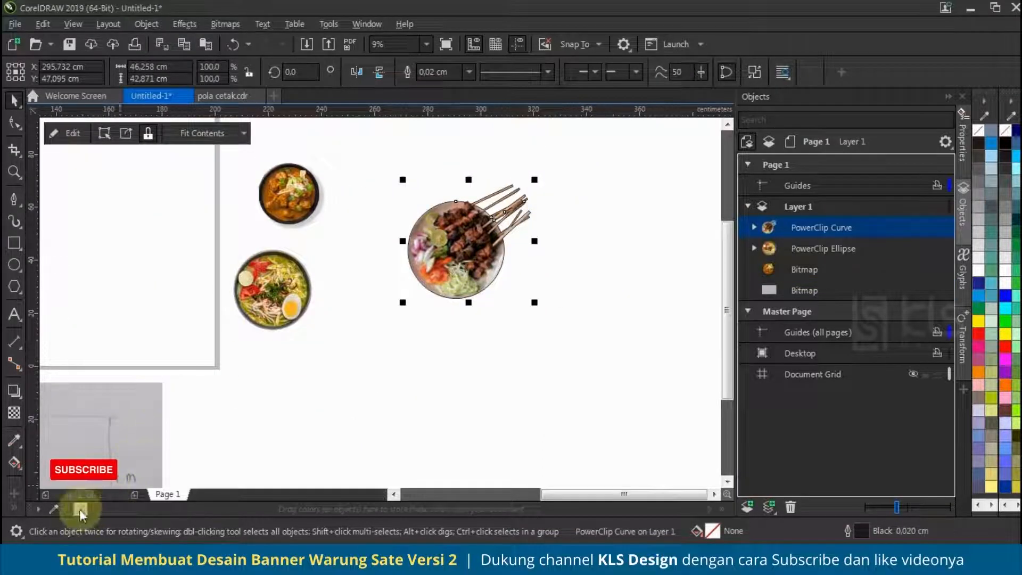
Step: Paste the copied plate ellipse and add a concentric duplicate enlarged to about 39 by 39.3 cm
{"action": "key", "text": "ctrl+v"}
{"action": "scroll", "coordinate": [505, 200], "scroll_direction": "up", "scroll_amount": 4}
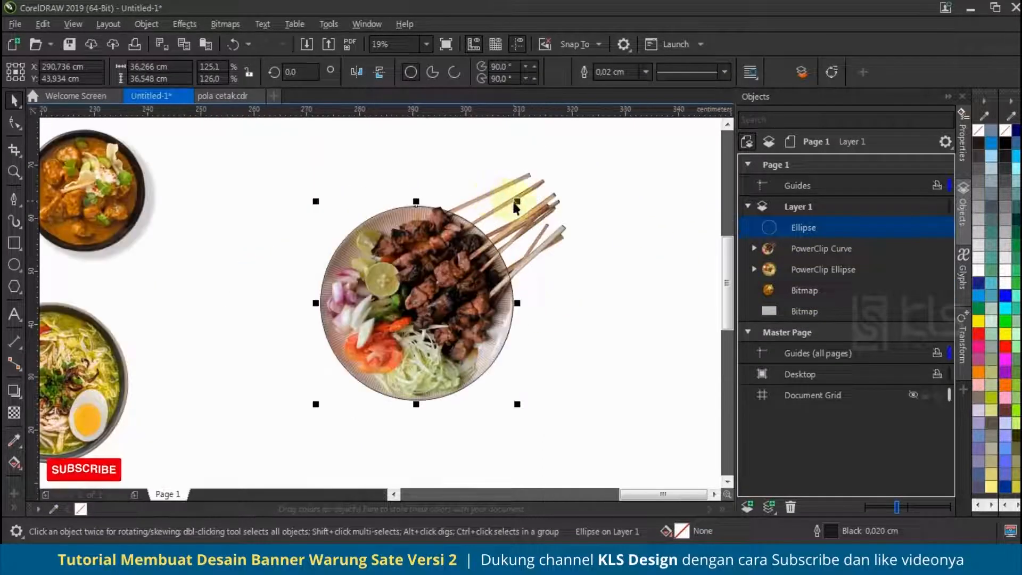
{"action": "left_click_drag", "start_coordinate": [534, 189], "coordinate": [534, 189]}
{"action": "right_click", "coordinate": [534, 189]}
Step: Place the larger ellipse behind the satay cut-out and group the two
{"action": "left_click_drag", "start_coordinate": [804, 227], "coordinate": [807, 278]}
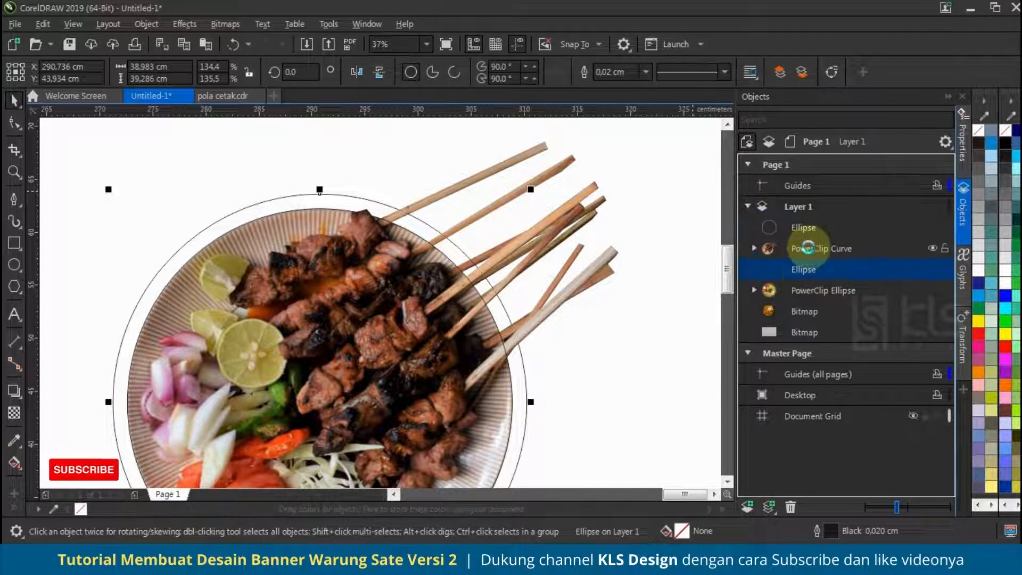
{"action": "left_click", "coordinate": [807, 248], "text": "shift"}
{"action": "key", "text": "ctrl+g"}
{"action": "scroll", "coordinate": [581, 243], "scroll_direction": "down", "scroll_amount": 2}
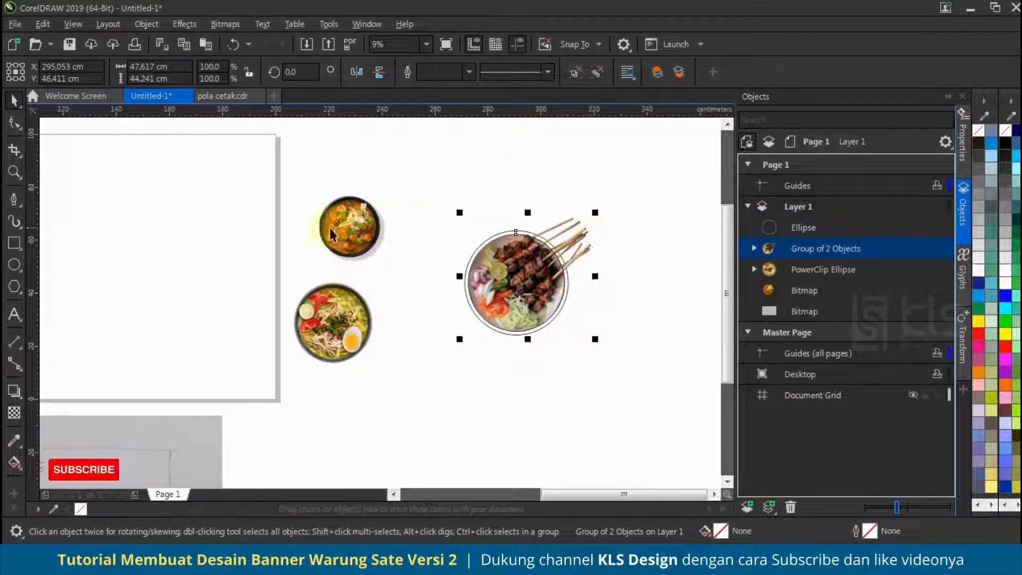
Step: Move the spare ellipse onto the curry bowl photo and centre it on the photo
{"action": "scroll", "coordinate": [336, 228], "scroll_direction": "up", "scroll_amount": 1}
{"action": "left_click", "coordinate": [380, 208]}
{"action": "scroll", "coordinate": [392, 226], "scroll_direction": "down", "scroll_amount": 1}
{"action": "scroll", "coordinate": [386, 219], "scroll_direction": "up", "scroll_amount": 2}
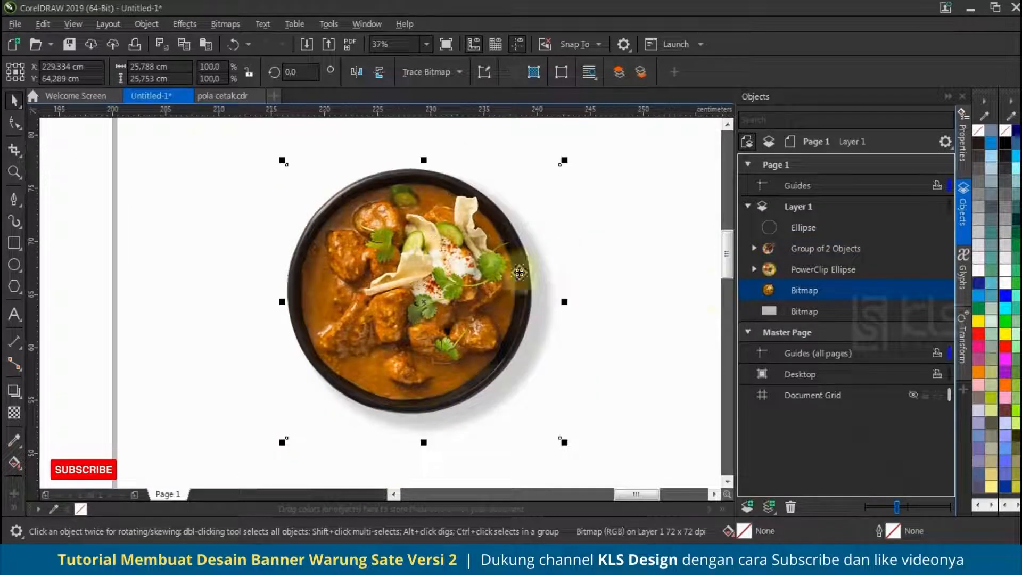
{"action": "left_click", "coordinate": [819, 312]}
{"action": "left_click", "coordinate": [801, 228]}
{"action": "scroll", "coordinate": [396, 240], "scroll_direction": "down", "scroll_amount": 2}
{"action": "left_click_drag", "start_coordinate": [551, 304], "coordinate": [471, 285]}
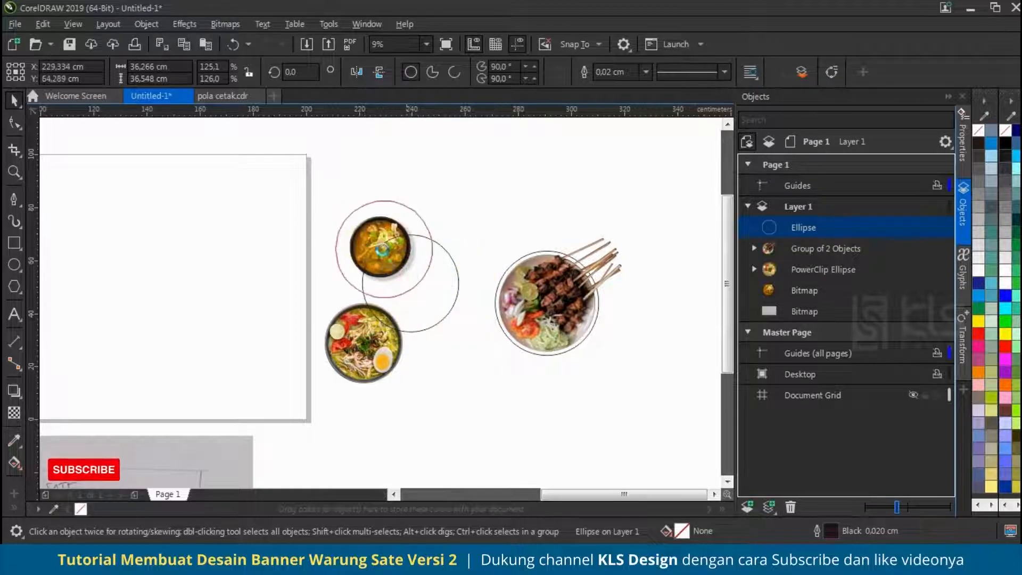
{"action": "left_click_drag", "start_coordinate": [383, 250], "coordinate": [383, 250]}
Step: Shrink the ellipse around its centre to about 20 by 20.1 cm
{"action": "scroll", "coordinate": [373, 239], "scroll_direction": "up", "scroll_amount": 2}
{"action": "scroll", "coordinate": [580, 141], "scroll_direction": "down", "scroll_amount": 1}
{"action": "left_click_drag", "start_coordinate": [527, 188], "coordinate": [495, 231]}
{"action": "scroll", "coordinate": [410, 264], "scroll_direction": "up", "scroll_amount": 1}
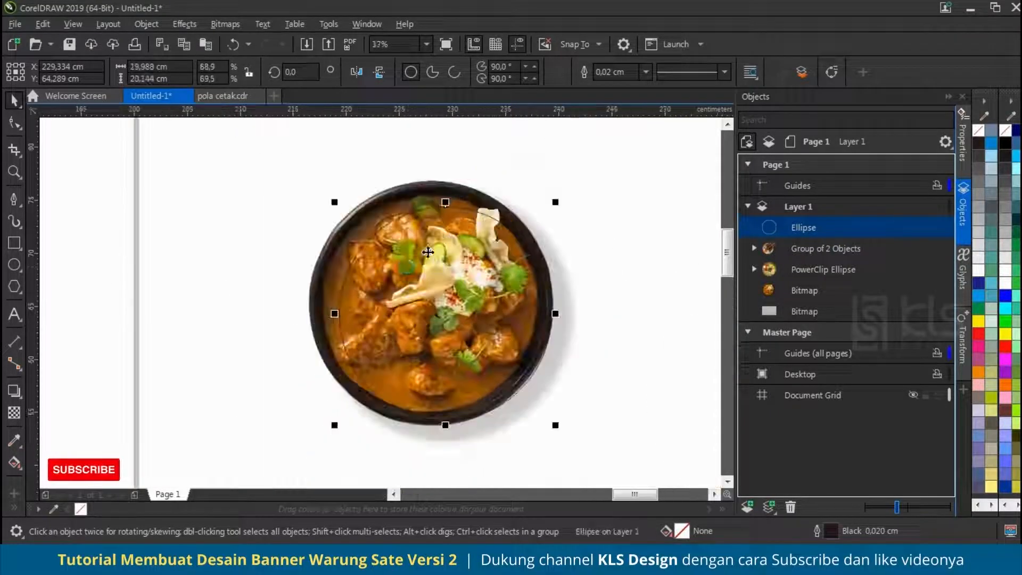
Step: Shift and stretch the ellipse on all four sides to fit the curry bowl's rim, about 22.9 by 22.9 cm
{"action": "left_click", "coordinate": [448, 187], "text": "shift"}
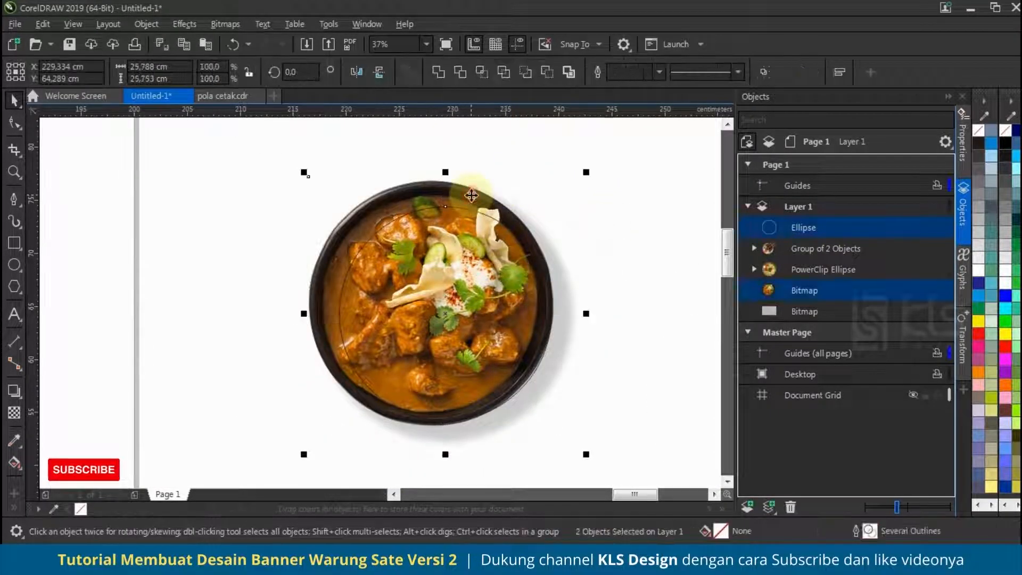
{"action": "left_click", "coordinate": [612, 202]}
{"action": "left_click_drag", "start_coordinate": [460, 247], "coordinate": [443, 237]}
{"action": "scroll", "coordinate": [442, 202], "scroll_direction": "up", "scroll_amount": 1}
{"action": "left_click_drag", "start_coordinate": [417, 186], "coordinate": [423, 155]}
{"action": "scroll", "coordinate": [424, 155], "scroll_direction": "down", "scroll_amount": 1}
{"action": "scroll", "coordinate": [381, 413], "scroll_direction": "up", "scroll_amount": 1}
{"action": "left_click_drag", "start_coordinate": [427, 353], "coordinate": [427, 378]}
{"action": "scroll", "coordinate": [511, 292], "scroll_direction": "down", "scroll_amount": 1}
{"action": "scroll", "coordinate": [487, 277], "scroll_direction": "up", "scroll_amount": 1}
{"action": "left_click_drag", "start_coordinate": [486, 276], "coordinate": [532, 279]}
{"action": "scroll", "coordinate": [564, 280], "scroll_direction": "down", "scroll_amount": 1}
{"action": "scroll", "coordinate": [309, 277], "scroll_direction": "up", "scroll_amount": 2}
{"action": "left_click_drag", "start_coordinate": [351, 292], "coordinate": [299, 298]}
{"action": "scroll", "coordinate": [256, 292], "scroll_direction": "down", "scroll_amount": 1}
Step: PowerClip the curry bowl photo inside the fitted ellipse
{"action": "right_click", "coordinate": [376, 232]}
{"action": "key", "text": "Escape"}
{"action": "left_click", "coordinate": [413, 288]}
{"action": "right_click", "coordinate": [413, 287]}
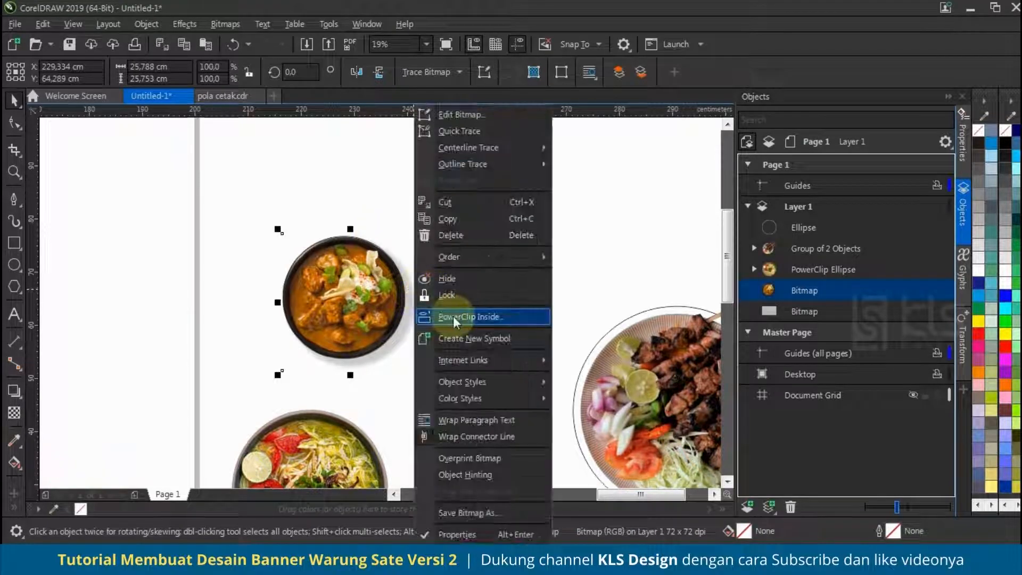
{"action": "left_click", "coordinate": [454, 315]}
{"action": "left_click", "coordinate": [403, 261]}
{"action": "scroll", "coordinate": [440, 260], "scroll_direction": "down", "scroll_amount": 1}
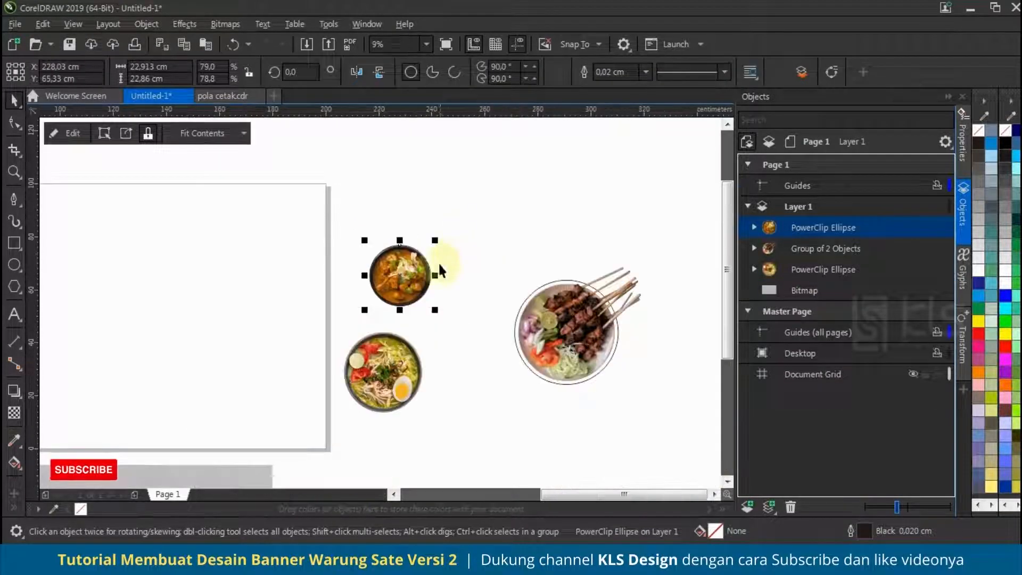
Step: Create a 200 by 100 cm page-frame rectangle and a copy narrowed to about 64.5 cm along its right edge
{"action": "left_click", "coordinate": [505, 279]}
{"action": "scroll", "coordinate": [417, 222], "scroll_direction": "down", "scroll_amount": 2}
{"action": "double_click", "coordinate": [15, 242]}
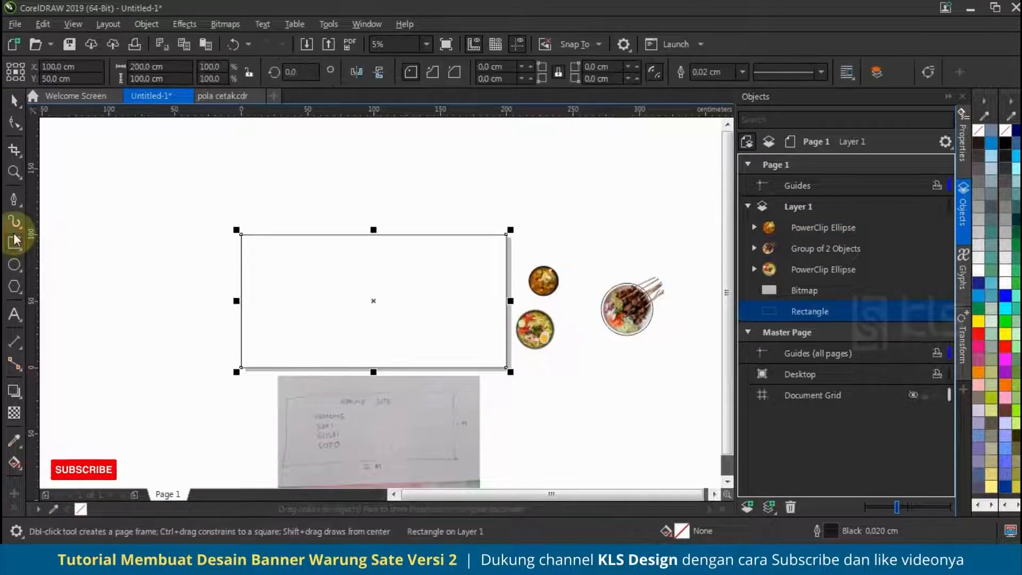
{"action": "left_click", "coordinate": [14, 99]}
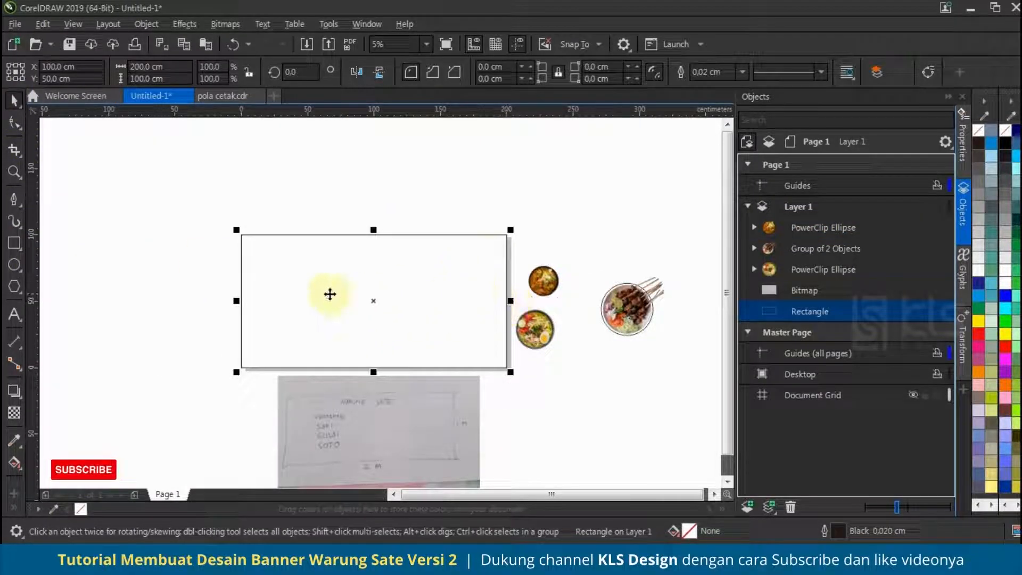
{"action": "left_click_drag", "start_coordinate": [237, 301], "coordinate": [421, 302]}
{"action": "scroll", "coordinate": [379, 301], "scroll_direction": "up", "scroll_amount": 2}
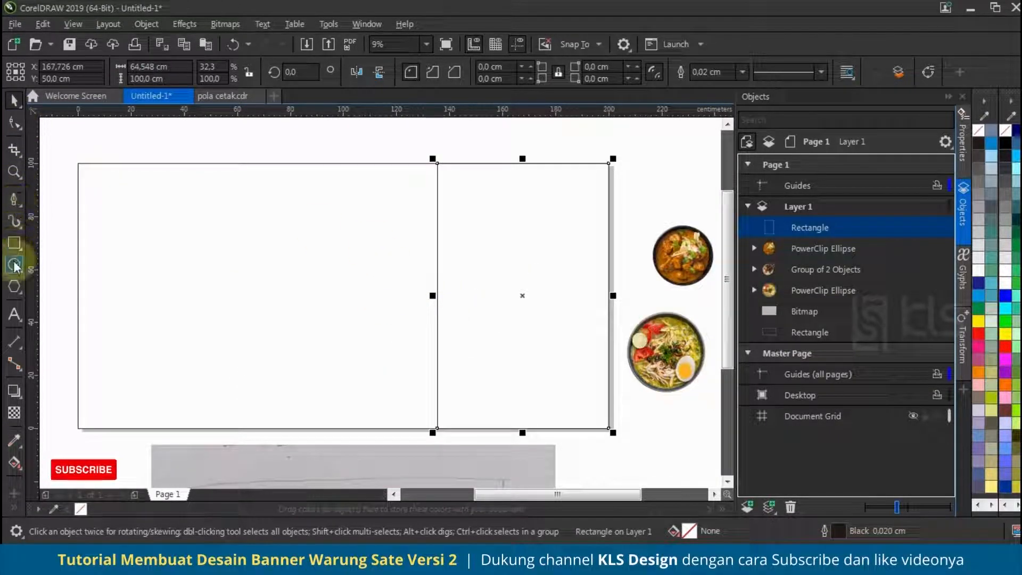
Step: Convert the narrow rectangle to curves and bend its left side inward into an arc
{"action": "key", "text": "ctrl+q"}
{"action": "left_click", "coordinate": [436, 290]}
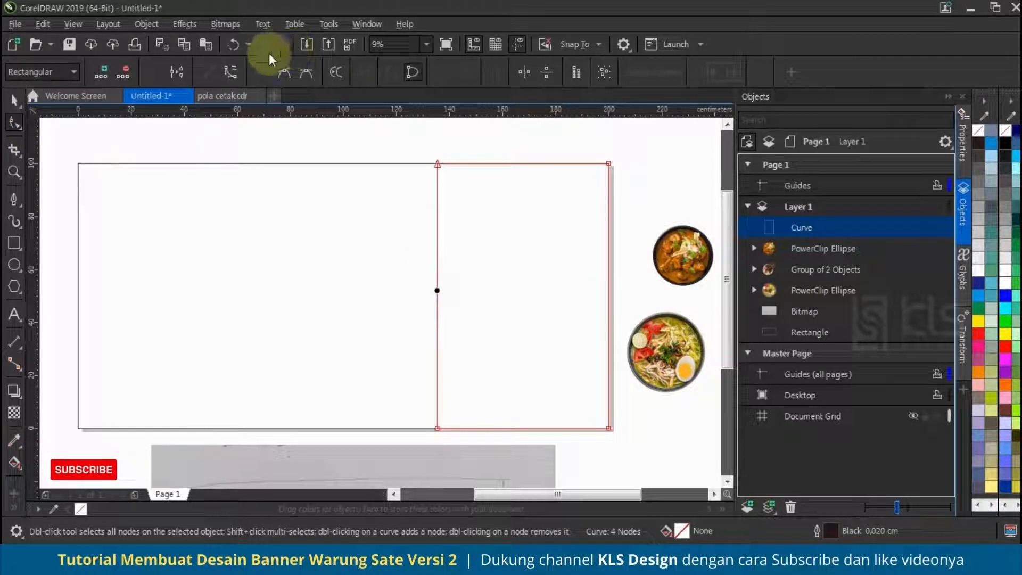
{"action": "left_click", "coordinate": [220, 76]}
{"action": "left_click_drag", "start_coordinate": [439, 288], "coordinate": [473, 296]}
{"action": "left_click", "coordinate": [475, 296]}
Step: Shift the arc's top node right about 7.3 cm and refine the bend with both curve handles
{"action": "left_click_drag", "start_coordinate": [438, 165], "coordinate": [456, 165]}
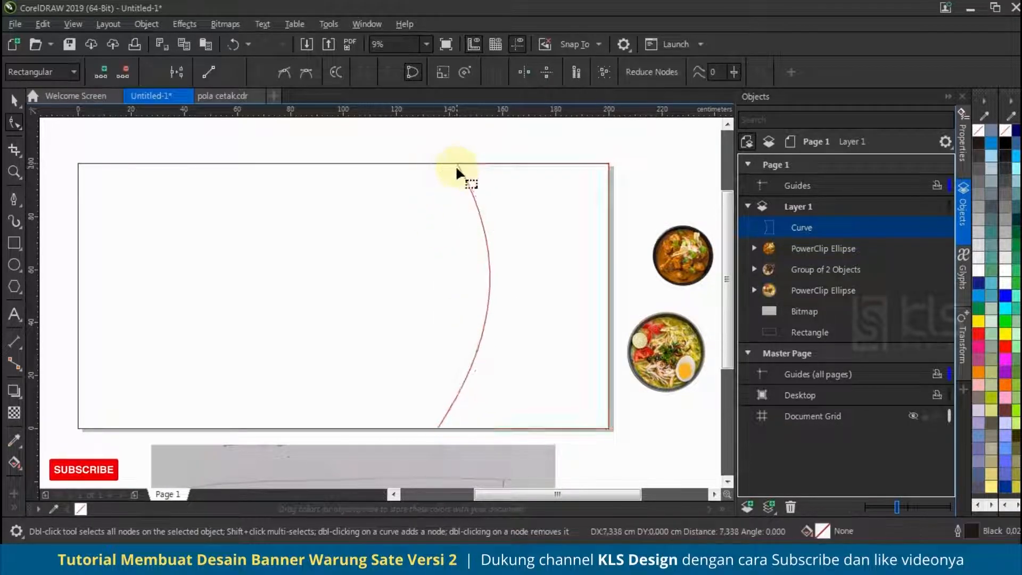
{"action": "left_click_drag", "start_coordinate": [513, 263], "coordinate": [517, 252]}
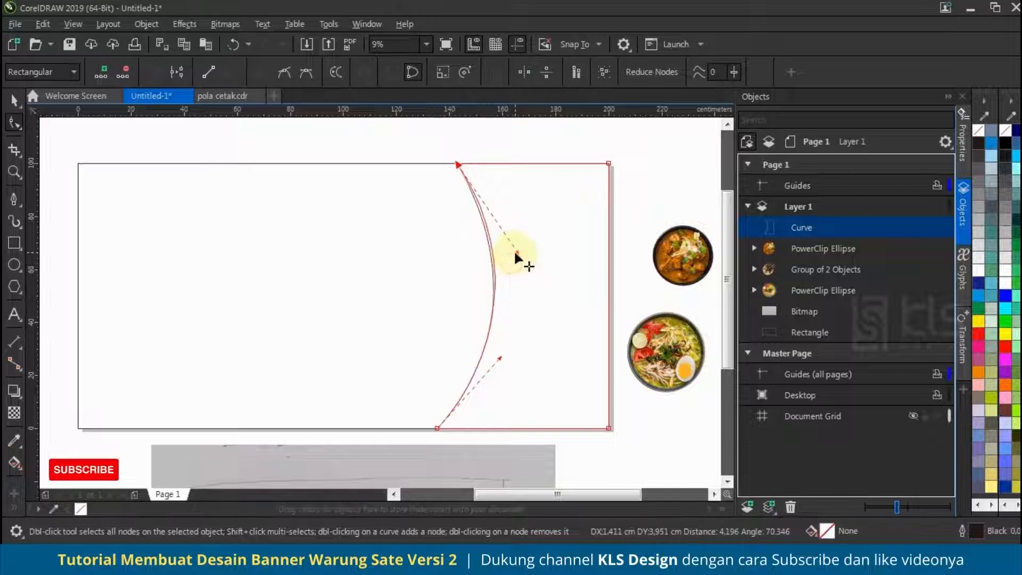
{"action": "left_click_drag", "start_coordinate": [500, 358], "coordinate": [501, 364]}
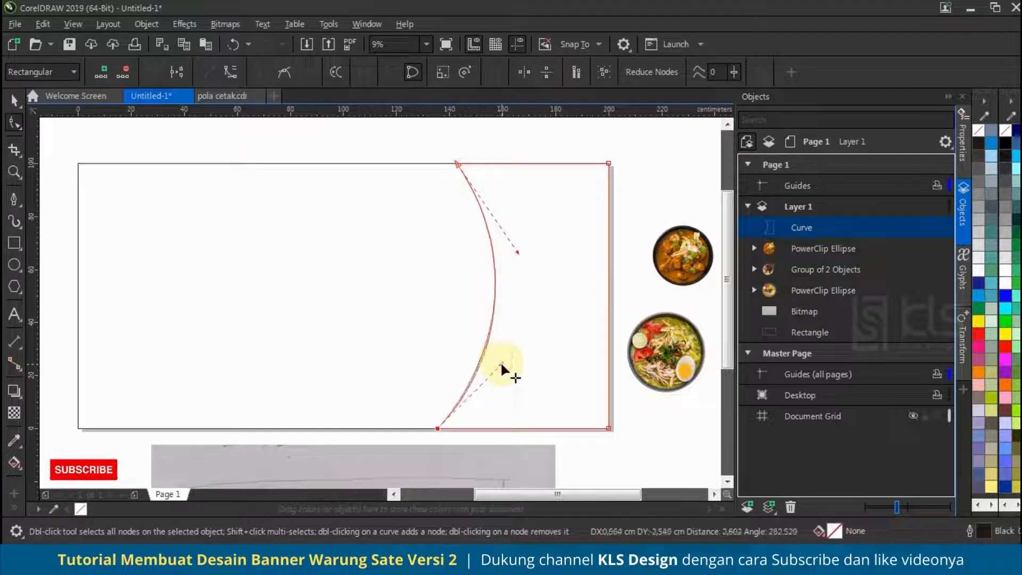
Step: Duplicate the arc-edged shape, narrowing the copy from the left to about 59.2 cm wide
{"action": "left_click", "coordinate": [16, 98]}
{"action": "left_click_drag", "start_coordinate": [435, 295], "coordinate": [447, 300]}
{"action": "right_click", "coordinate": [447, 299]}
{"action": "scroll", "coordinate": [571, 280], "scroll_direction": "down", "scroll_amount": 1}
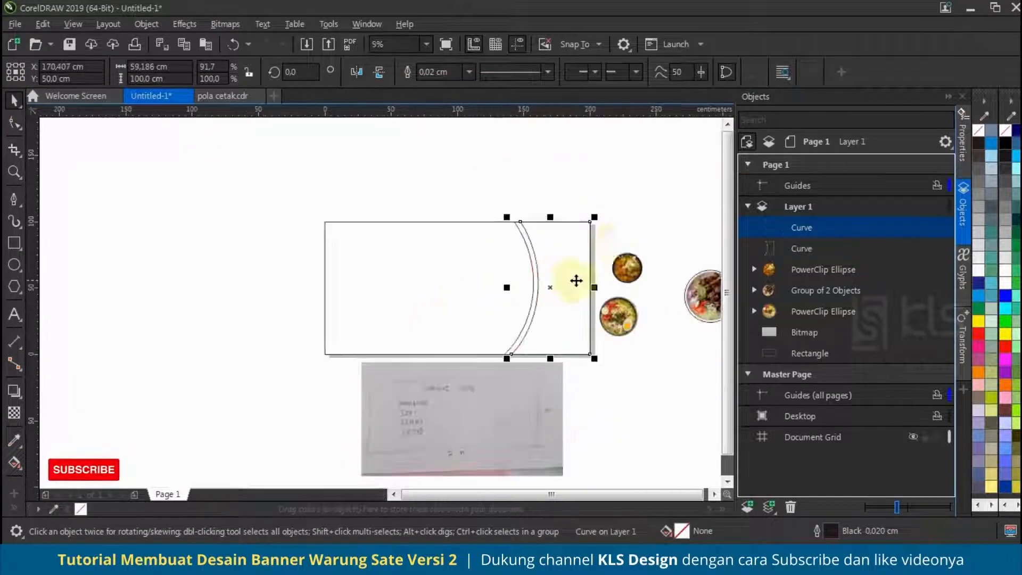
Step: Fill the page-sized background rectangle with red, C0 M100 Y100 K0
{"action": "left_click", "coordinate": [420, 280]}
{"action": "scroll", "coordinate": [367, 291], "scroll_direction": "down", "scroll_amount": 1}
{"action": "scroll", "coordinate": [437, 283], "scroll_direction": "up", "scroll_amount": 1}
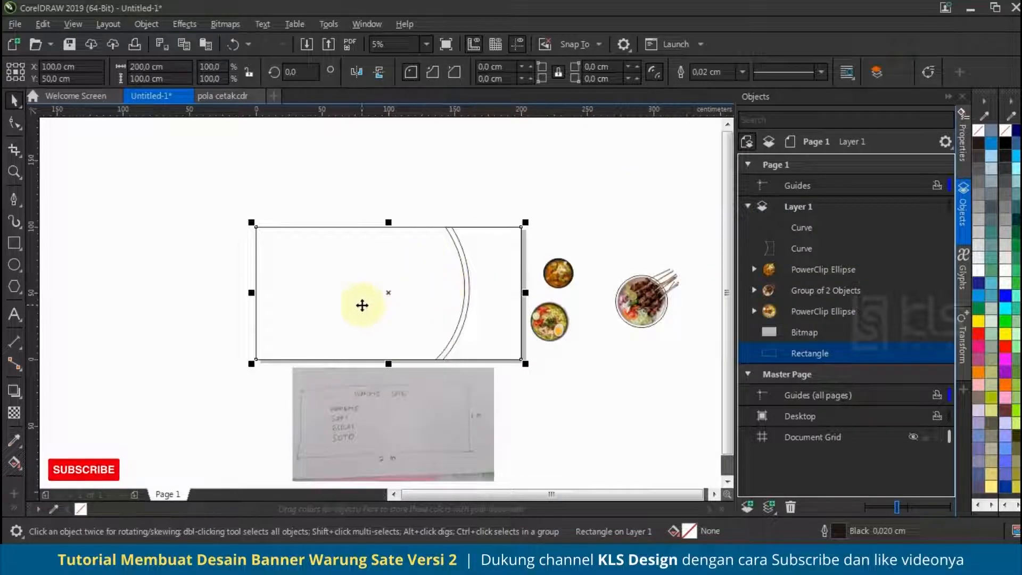
{"action": "left_click", "coordinate": [979, 336]}
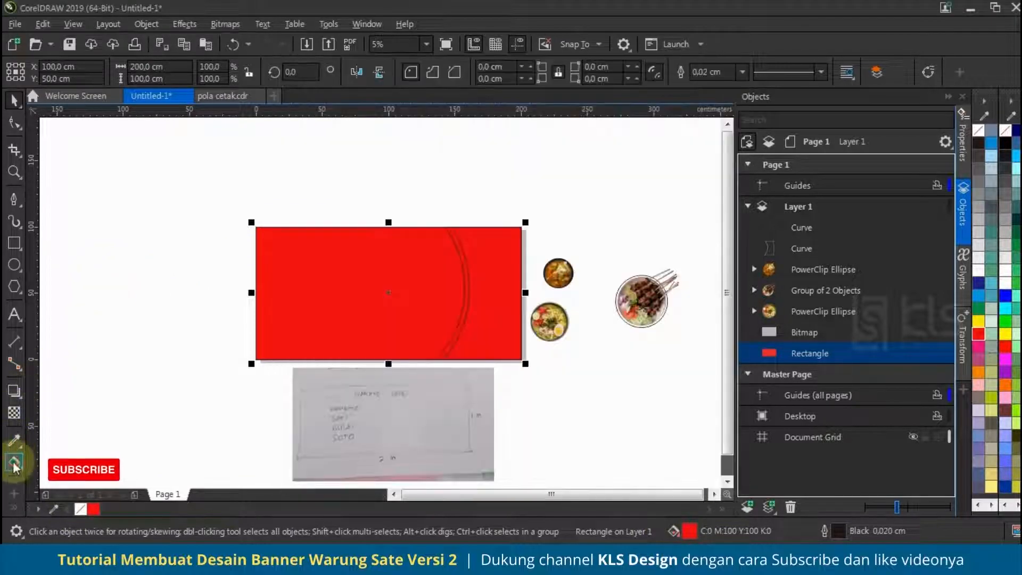
Step: Apply a horizontal fountain fill to the background from red to dark red, C52 M100 Y100 K38
{"action": "left_click", "coordinate": [15, 465]}
{"action": "left_click_drag", "start_coordinate": [243, 315], "coordinate": [655, 355]}
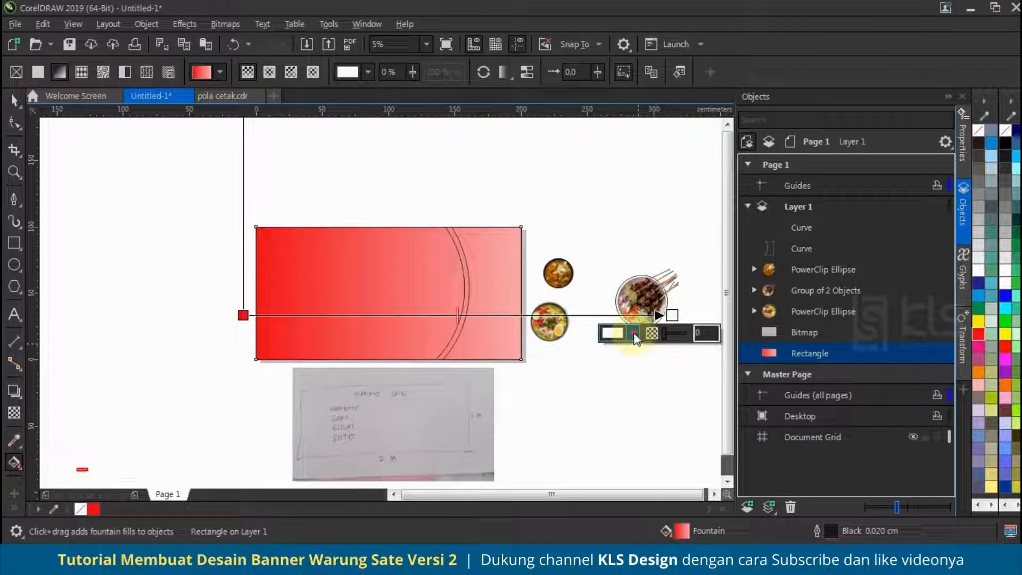
{"action": "left_click", "coordinate": [634, 334]}
{"action": "left_click", "coordinate": [710, 204]}
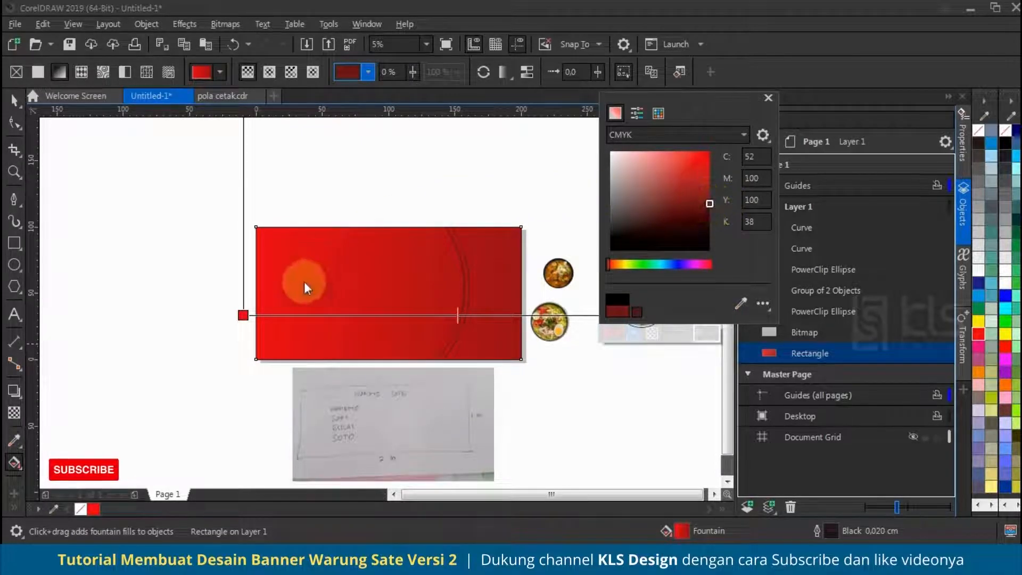
{"action": "left_click", "coordinate": [347, 193]}
Step: Move the gradient's start farther left of the banner and its end closer to the banner's right edge
{"action": "left_click_drag", "start_coordinate": [243, 315], "coordinate": [157, 316]}
{"action": "left_click_drag", "start_coordinate": [672, 316], "coordinate": [593, 315]}
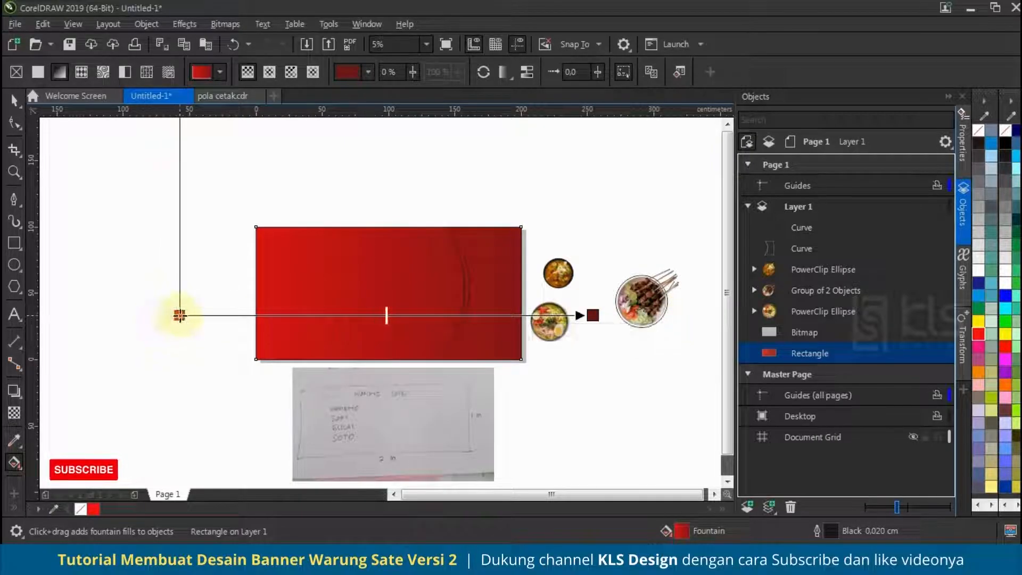
{"action": "left_click", "coordinate": [13, 99]}
{"action": "left_click", "coordinate": [63, 155]}
Step: Fill the wider arc-edged shape yellow and the narrower one white, both without outlines
{"action": "scroll", "coordinate": [424, 212], "scroll_direction": "up", "scroll_amount": 2}
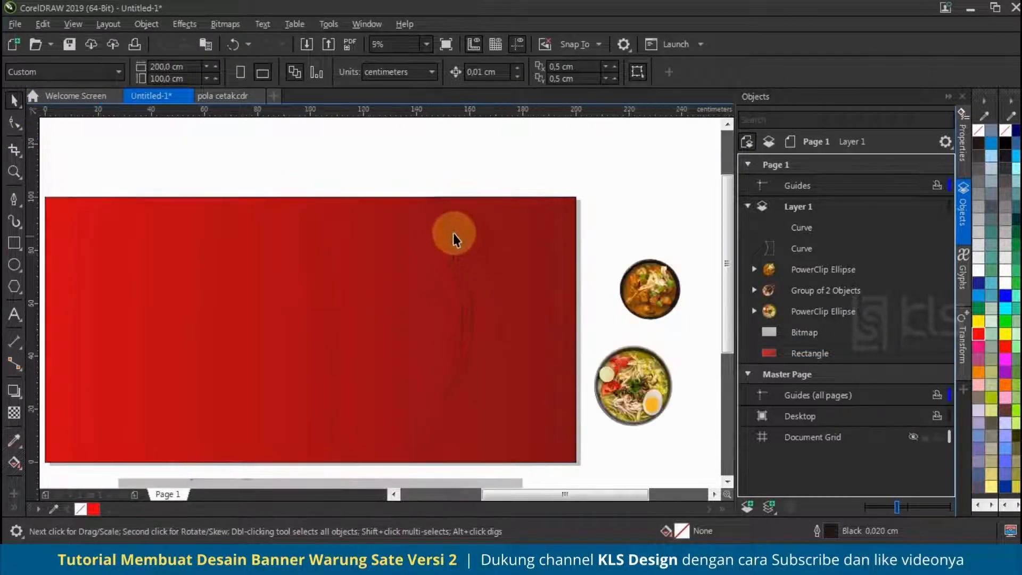
{"action": "left_click", "coordinate": [494, 250]}
{"action": "left_click", "coordinate": [979, 321]}
{"action": "right_click", "coordinate": [979, 130]}
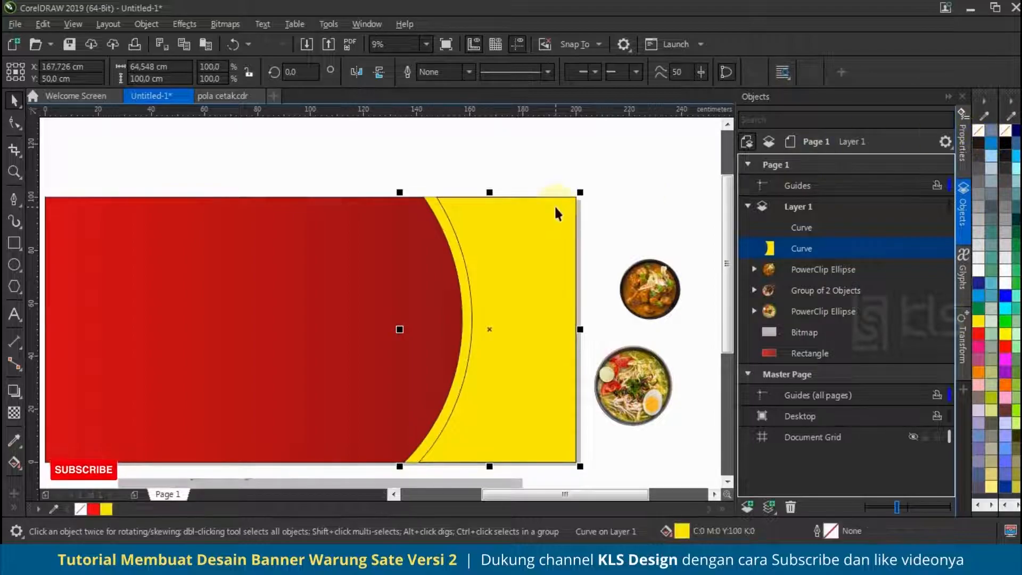
{"action": "left_click", "coordinate": [978, 257]}
{"action": "scroll", "coordinate": [502, 205], "scroll_direction": "down", "scroll_amount": 2}
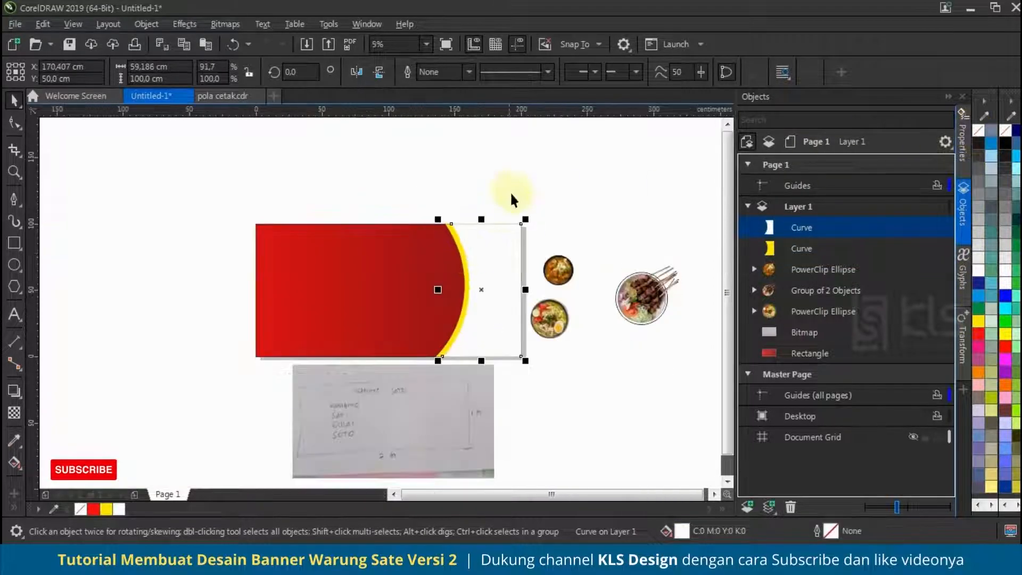
Step: Move the satay group onto the banner's yellow arc and bring it in front by cutting and pasting
{"action": "left_click", "coordinate": [538, 263]}
{"action": "scroll", "coordinate": [542, 270], "scroll_direction": "up", "scroll_amount": 2}
{"action": "scroll", "coordinate": [574, 296], "scroll_direction": "down", "scroll_amount": 2}
{"action": "scroll", "coordinate": [577, 255], "scroll_direction": "up", "scroll_amount": 2}
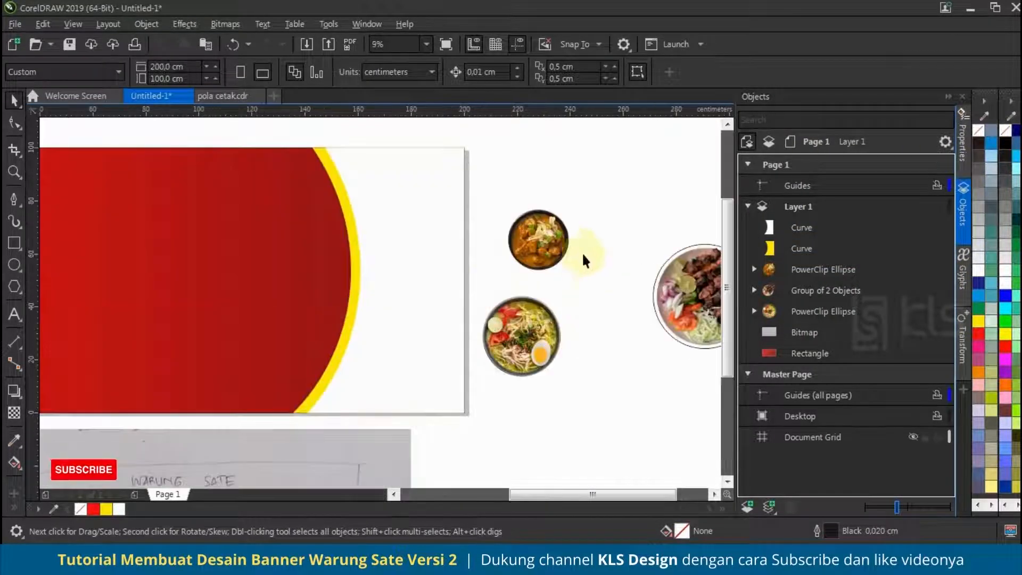
{"action": "scroll", "coordinate": [679, 288], "scroll_direction": "down", "scroll_amount": 2}
{"action": "left_click", "coordinate": [635, 295]}
{"action": "left_click_drag", "start_coordinate": [621, 320], "coordinate": [438, 308]}
{"action": "key", "text": "ctrl+x"}
{"action": "key", "text": "ctrl+v"}
Step: Give the satay plate's backing ellipse a white fill without outline and enlarge the whole group
{"action": "scroll", "coordinate": [457, 301], "scroll_direction": "up", "scroll_amount": 1}
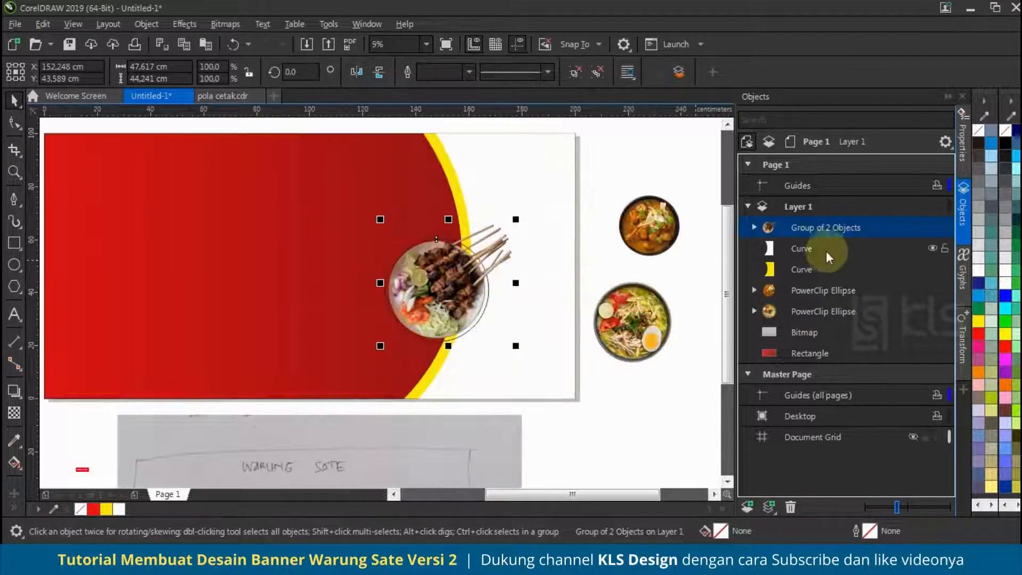
{"action": "left_click", "coordinate": [119, 510]}
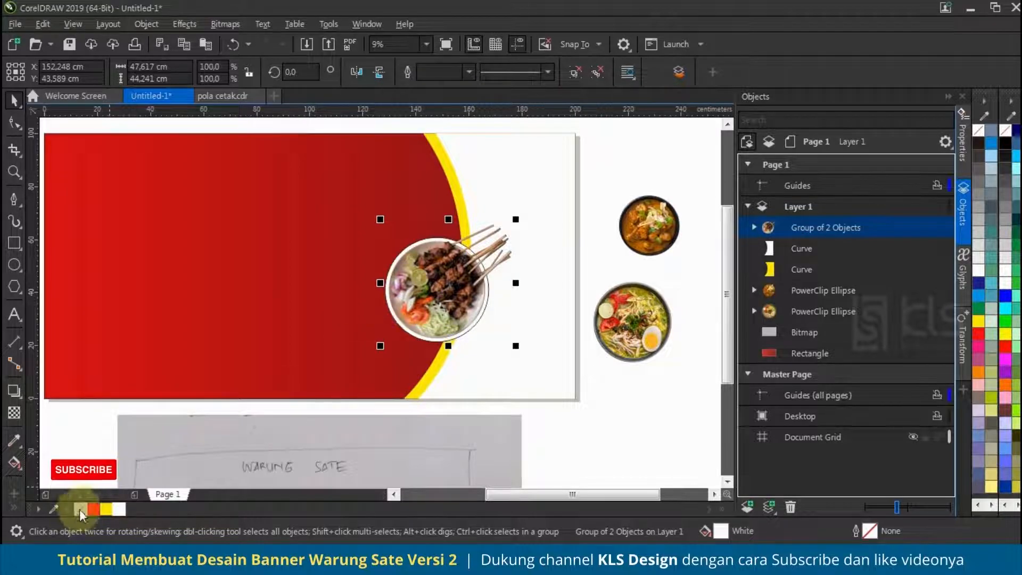
{"action": "left_click_drag", "start_coordinate": [514, 220], "coordinate": [547, 224]}
Step: Move the curry bowl and the egg soup bowl onto the banner and bring them in front by cutting and pasting
{"action": "left_click_drag", "start_coordinate": [632, 217], "coordinate": [451, 199]}
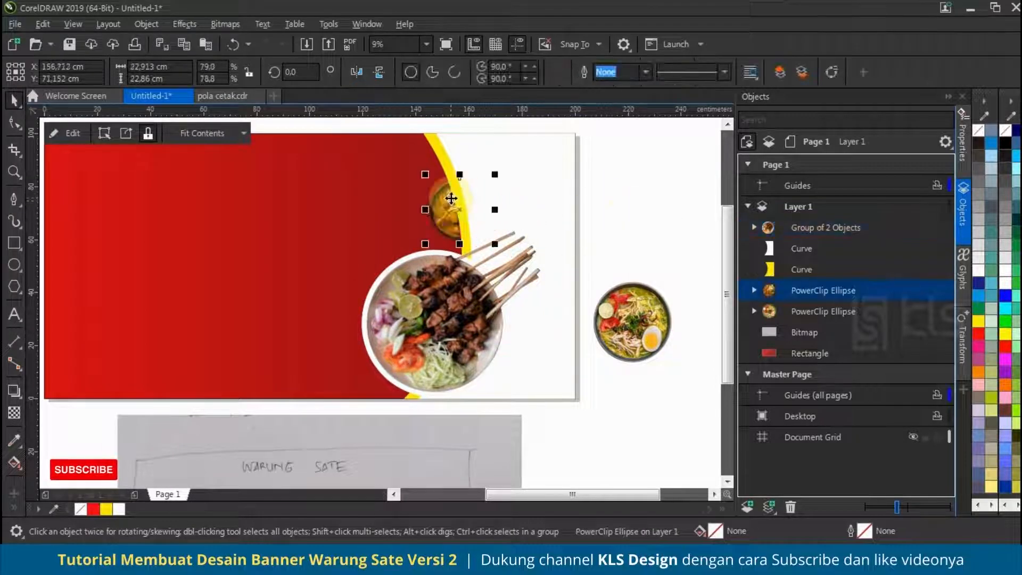
{"action": "key", "text": "ctrl+x"}
{"action": "key", "text": "ctrl+v"}
{"action": "left_click_drag", "start_coordinate": [635, 300], "coordinate": [550, 171]}
{"action": "key", "text": "ctrl+x"}
{"action": "key", "text": "ctrl+v"}
Step: Place the two bowls side by side above the satay plate and enlarge the curry bowl to about 30.4 cm wide
{"action": "scroll", "coordinate": [475, 185], "scroll_direction": "up", "scroll_amount": 1}
{"action": "left_click_drag", "start_coordinate": [443, 224], "coordinate": [346, 214]}
{"action": "left_click_drag", "start_coordinate": [595, 192], "coordinate": [470, 211]}
{"action": "left_click", "coordinate": [367, 235]}
{"action": "left_click_drag", "start_coordinate": [411, 159], "coordinate": [499, 134]}
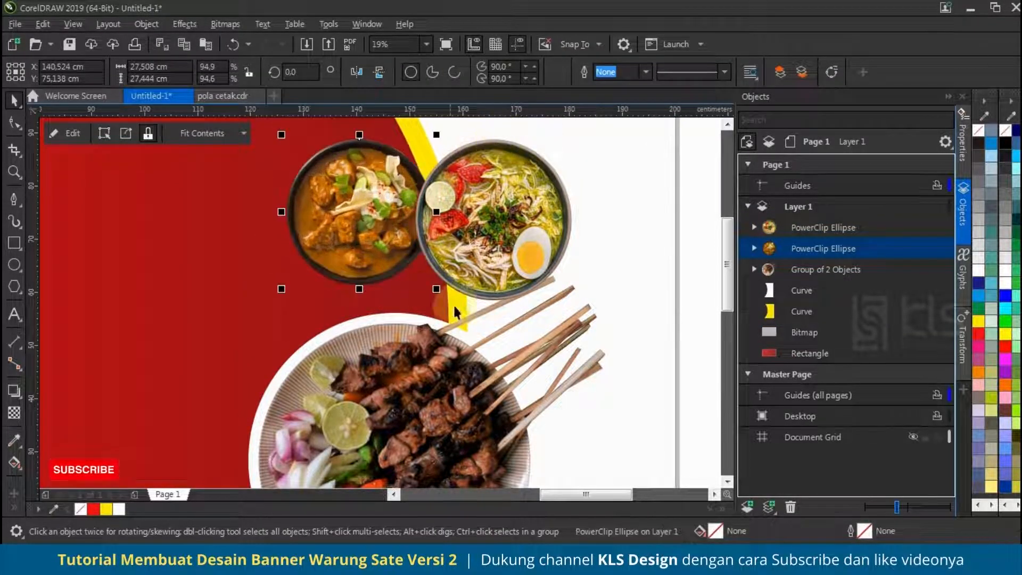
{"action": "left_click_drag", "start_coordinate": [437, 290], "coordinate": [452, 305]}
{"action": "left_click_drag", "start_coordinate": [414, 241], "coordinate": [371, 240]}
Step: Shift the egg soup bowl and the curry bowl toward the banner's right edge, leaving a gap between them
{"action": "scroll", "coordinate": [458, 266], "scroll_direction": "down", "scroll_amount": 1}
{"action": "scroll", "coordinate": [390, 250], "scroll_direction": "up", "scroll_amount": 1}
{"action": "scroll", "coordinate": [471, 253], "scroll_direction": "down", "scroll_amount": 1}
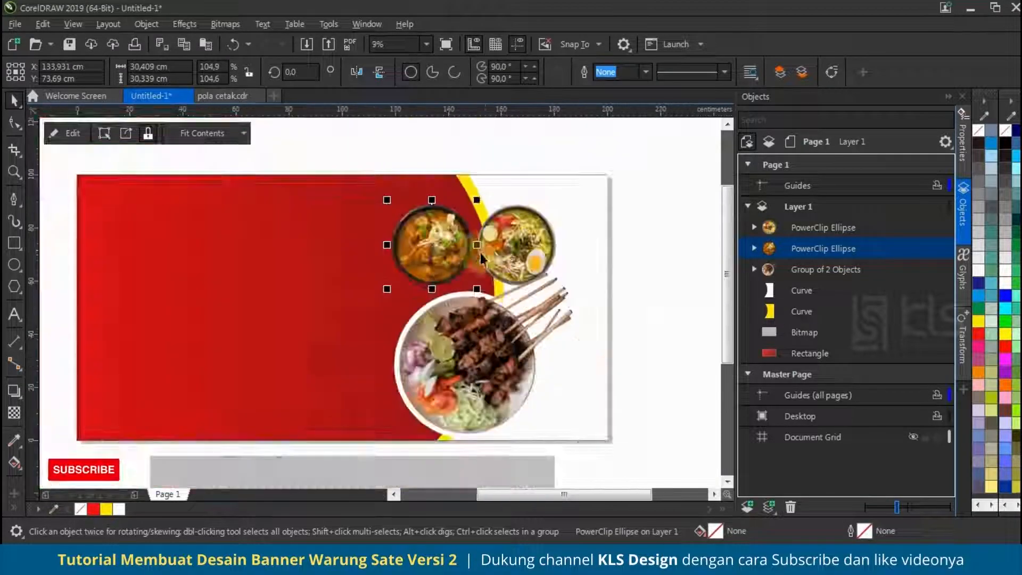
{"action": "scroll", "coordinate": [521, 239], "scroll_direction": "up", "scroll_amount": 1}
{"action": "left_click_drag", "start_coordinate": [520, 233], "coordinate": [581, 233]}
{"action": "left_click_drag", "start_coordinate": [393, 235], "coordinate": [441, 235]}
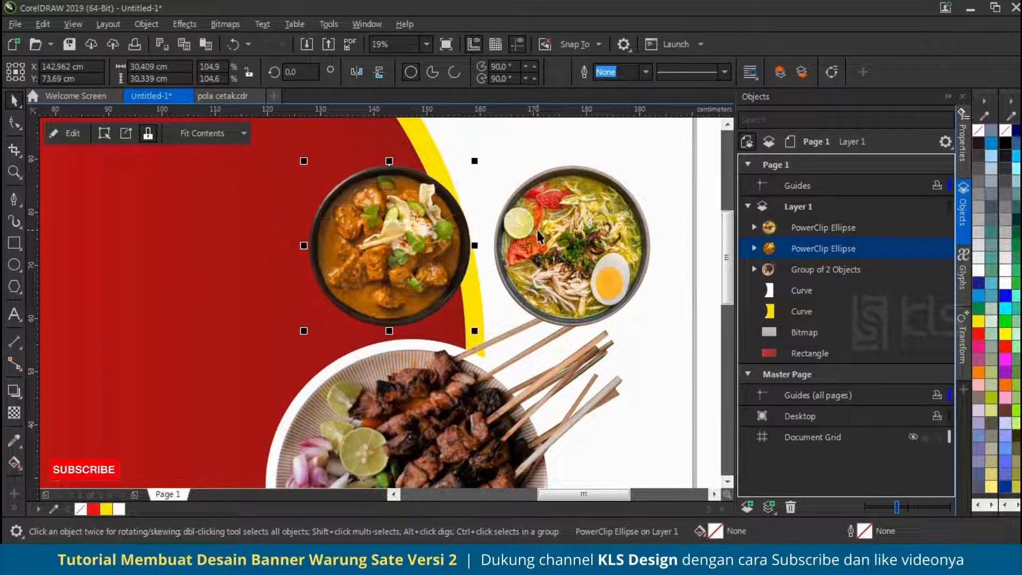
Step: Reorder the egg soup bowl to sit beneath the satay group in the object stack
{"action": "scroll", "coordinate": [524, 241], "scroll_direction": "down", "scroll_amount": 1}
{"action": "scroll", "coordinate": [528, 246], "scroll_direction": "up", "scroll_amount": 1}
{"action": "left_click", "coordinate": [551, 226]}
{"action": "left_click_drag", "start_coordinate": [820, 228], "coordinate": [807, 281]}
{"action": "scroll", "coordinate": [512, 216], "scroll_direction": "down", "scroll_amount": 1}
{"action": "key", "text": "Escape"}
{"action": "scroll", "coordinate": [552, 232], "scroll_direction": "down", "scroll_amount": 1}
{"action": "scroll", "coordinate": [490, 269], "scroll_direction": "up", "scroll_amount": 1}
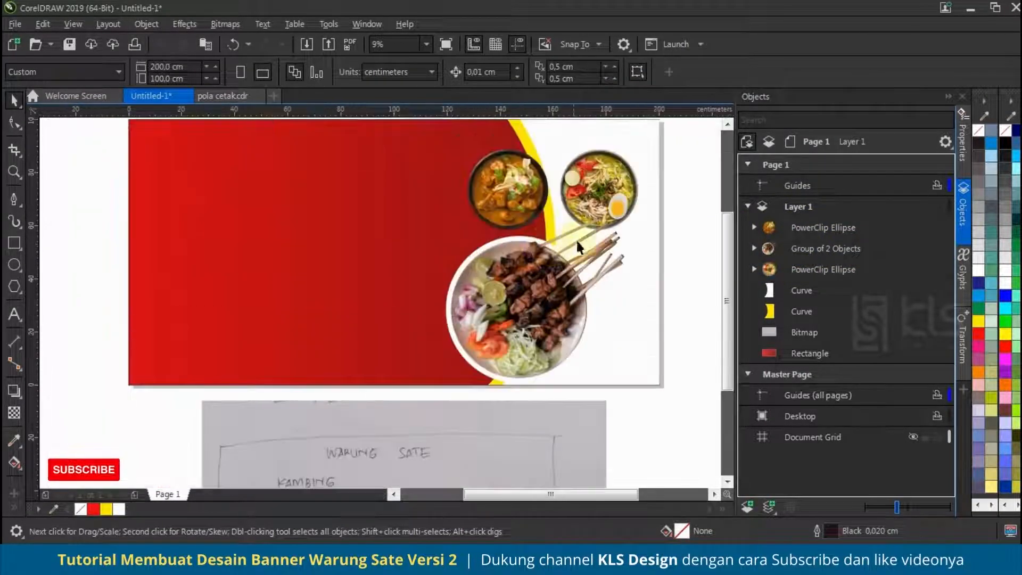
Step: Reposition the curry bowl higher on the yellow arc and the egg soup bowl lower to its right
{"action": "scroll", "coordinate": [481, 262], "scroll_direction": "down", "scroll_amount": 1}
{"action": "scroll", "coordinate": [531, 213], "scroll_direction": "up", "scroll_amount": 1}
{"action": "left_click_drag", "start_coordinate": [457, 237], "coordinate": [439, 240]}
{"action": "mouse_move", "coordinate": [530, 226]}
{"action": "left_mouse_down"}
{"action": "mouse_move", "coordinate": [506, 206]}
{"action": "mouse_move", "coordinate": [530, 242]}
{"action": "left_mouse_up"}
{"action": "left_click_drag", "start_coordinate": [466, 249], "coordinate": [482, 210]}
{"action": "left_click_drag", "start_coordinate": [543, 235], "coordinate": [608, 343]}
Step: Rotate the satay group to about 299 degrees so the skewers point down to the right, and adjust its position
{"action": "left_click", "coordinate": [551, 301]}
{"action": "left_click", "coordinate": [551, 302]}
{"action": "left_click", "coordinate": [629, 342]}
{"action": "left_click_drag", "start_coordinate": [484, 329], "coordinate": [485, 343]}
Step: Select the curry and egg soup bowls together and enlarge both slightly
{"action": "left_click", "coordinate": [557, 262]}
{"action": "left_click", "coordinate": [488, 209], "text": "shift"}
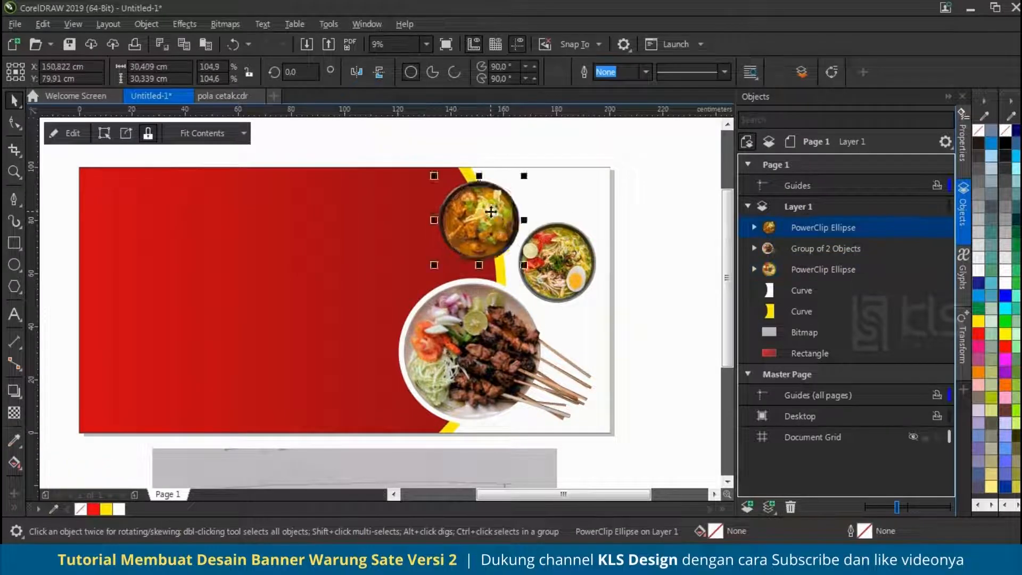
{"action": "left_click_drag", "start_coordinate": [601, 176], "coordinate": [607, 171]}
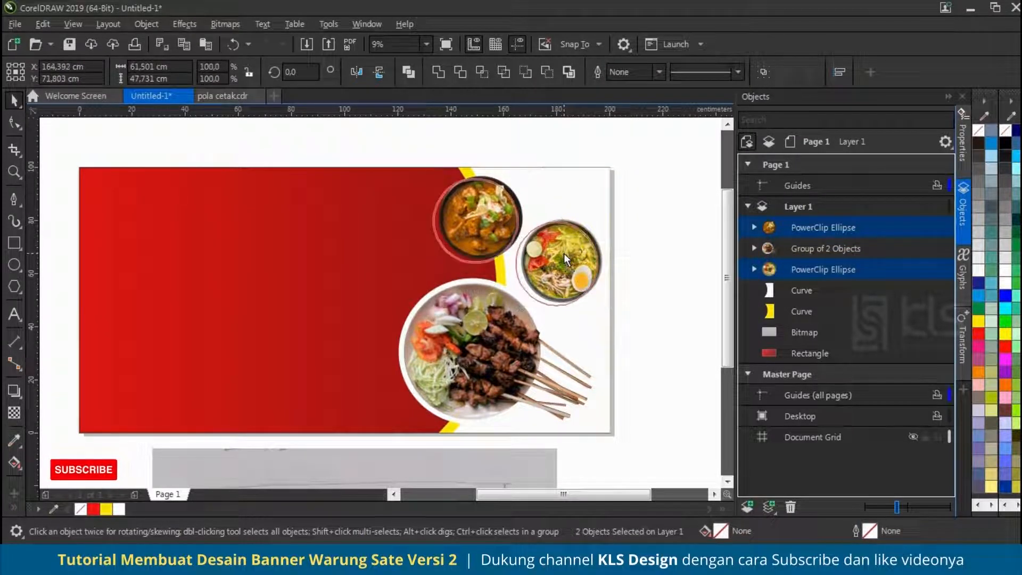
{"action": "left_click", "coordinate": [636, 257]}
Step: Give the curry and egg soup bowls a white outline
{"action": "left_click", "coordinate": [491, 213]}
{"action": "left_click", "coordinate": [546, 247], "text": "shift"}
{"action": "scroll", "coordinate": [501, 208], "scroll_direction": "up", "scroll_amount": 2}
{"action": "scroll", "coordinate": [335, 383], "scroll_direction": "down", "scroll_amount": 1}
{"action": "right_click", "coordinate": [118, 509]}
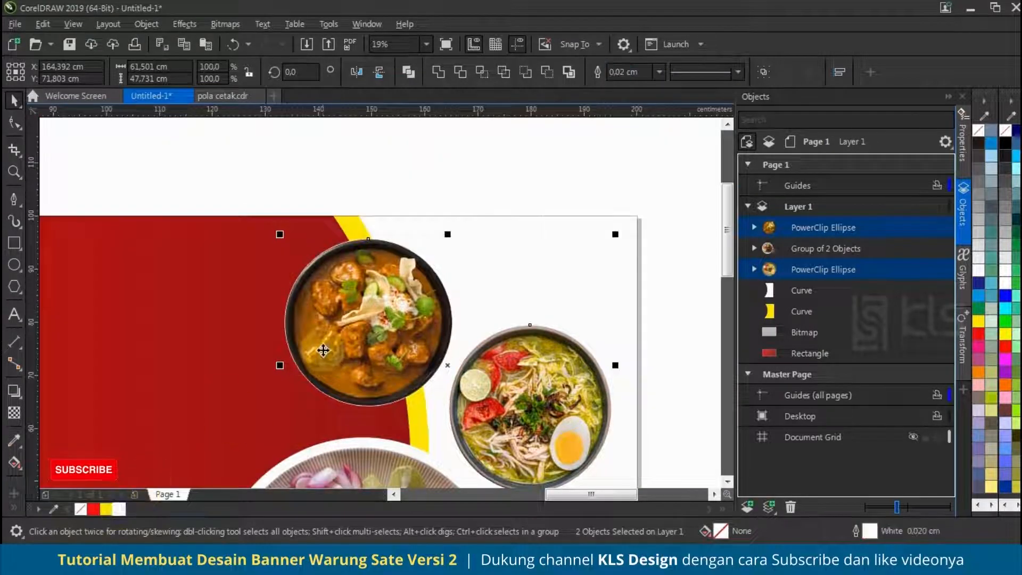
Step: Set both bowls' outlines to 3 cm wide, placed behind the fill and scaling with the object
{"action": "key", "text": "F12"}
{"action": "left_click", "coordinate": [419, 222]}
{"action": "left_click", "coordinate": [380, 395]}
{"action": "left_click", "coordinate": [575, 336]}
{"action": "type", "text": "3"}
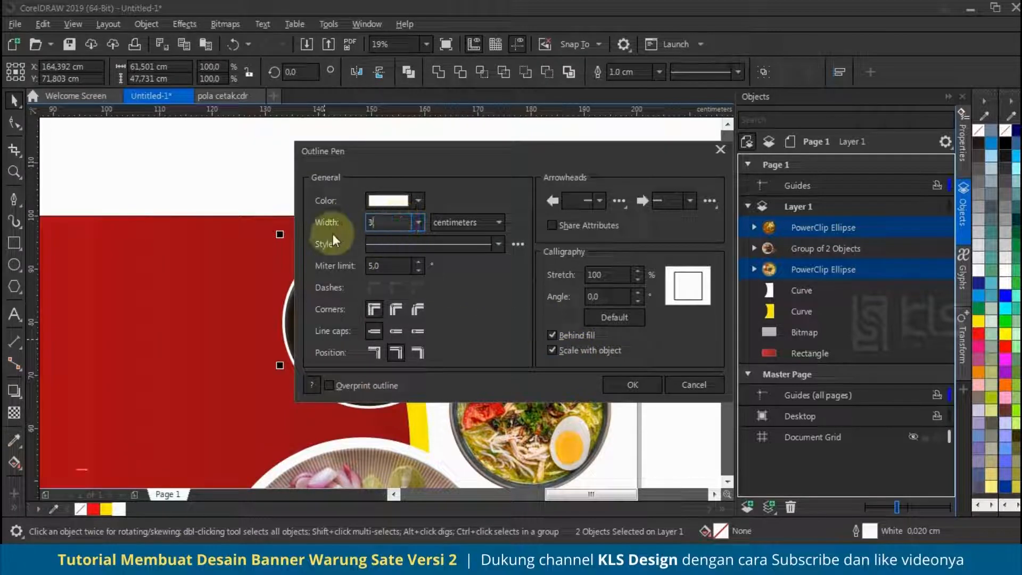
{"action": "left_click", "coordinate": [628, 384]}
{"action": "scroll", "coordinate": [593, 324], "scroll_direction": "down", "scroll_amount": 1}
{"action": "left_click", "coordinate": [678, 260]}
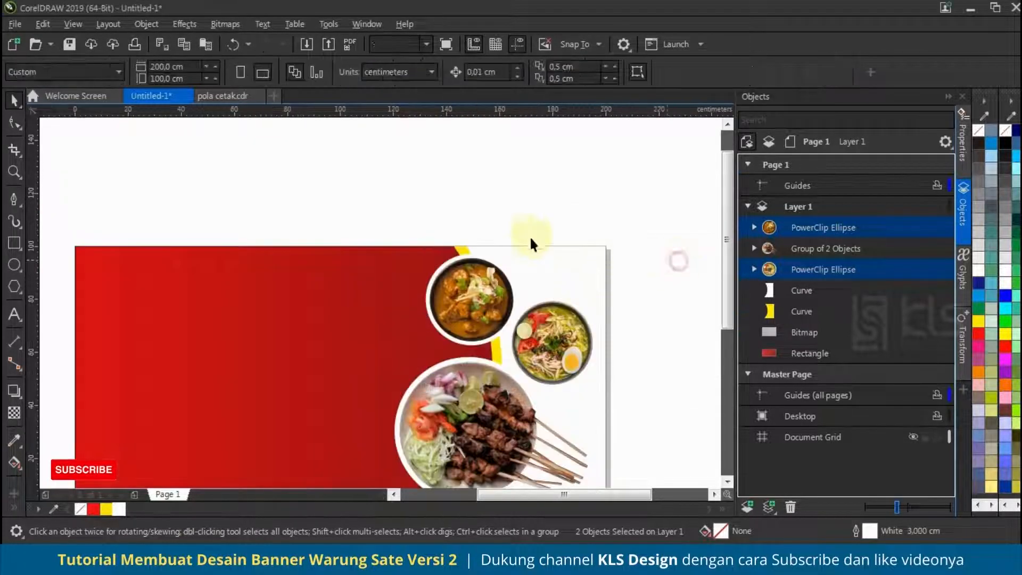
{"action": "scroll", "coordinate": [559, 261], "scroll_direction": "down", "scroll_amount": 1}
{"action": "scroll", "coordinate": [509, 266], "scroll_direction": "up", "scroll_amount": 1}
Step: Recolour the satay plate's backing and the outlines of both bowls yellow
{"action": "left_click", "coordinate": [511, 275]}
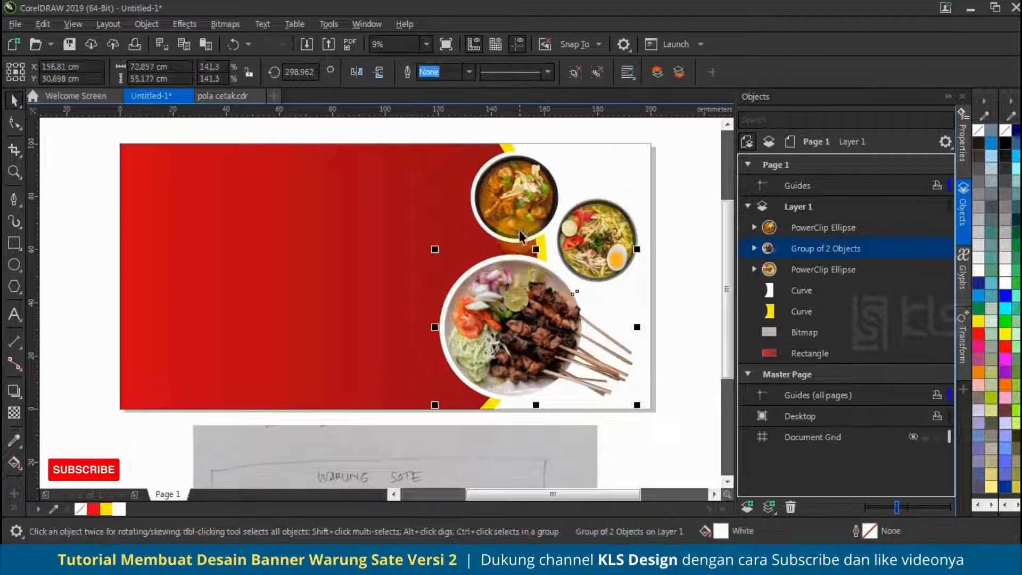
{"action": "right_click", "coordinate": [106, 509]}
{"action": "left_click", "coordinate": [531, 167]}
{"action": "left_click", "coordinate": [596, 240], "text": "shift"}
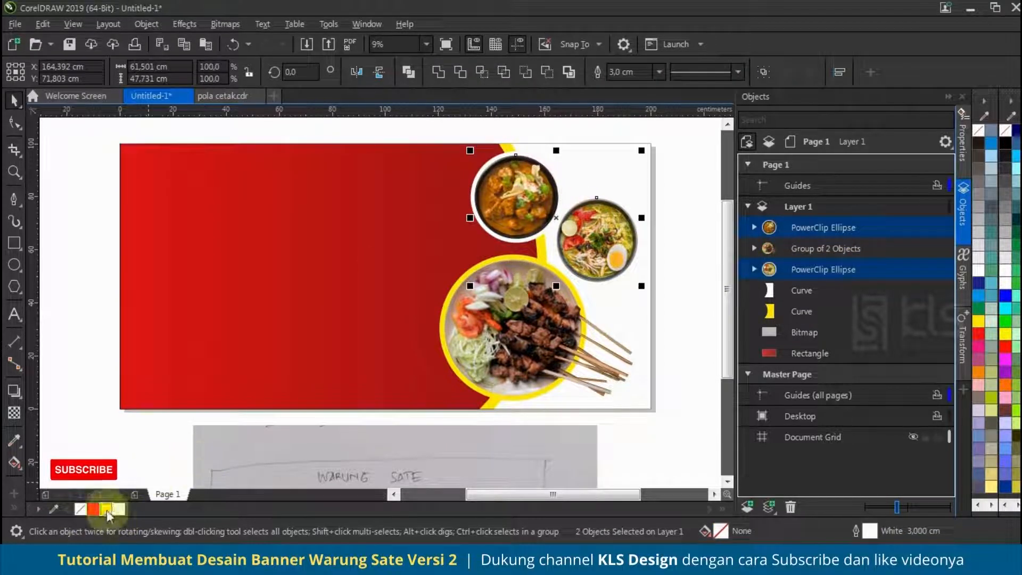
{"action": "right_click", "coordinate": [106, 509]}
{"action": "left_click", "coordinate": [498, 280]}
{"action": "scroll", "coordinate": [547, 172], "scroll_direction": "up", "scroll_amount": 1}
{"action": "scroll", "coordinate": [551, 221], "scroll_direction": "down", "scroll_amount": 1}
{"action": "left_click", "coordinate": [550, 221]}
{"action": "scroll", "coordinate": [532, 240], "scroll_direction": "up", "scroll_amount": 5}
{"action": "scroll", "coordinate": [473, 256], "scroll_direction": "down", "scroll_amount": 5}
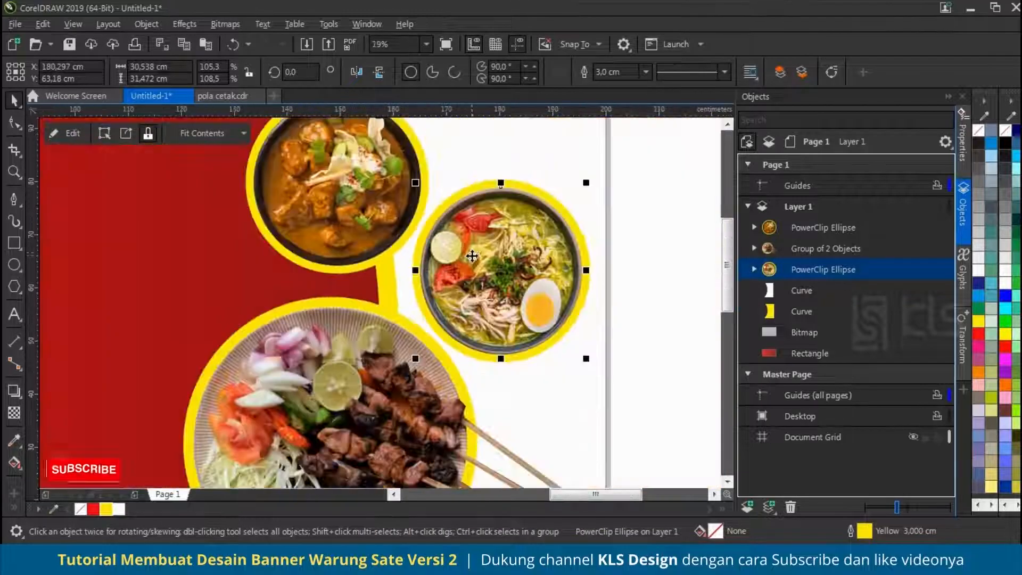
Step: Duplicate the white curved panel at half its width along the banner's right edge and fill it with 20% black
{"action": "left_click", "coordinate": [389, 304]}
{"action": "left_click_drag", "start_coordinate": [388, 304], "coordinate": [460, 305]}
{"action": "left_click", "coordinate": [983, 228]}
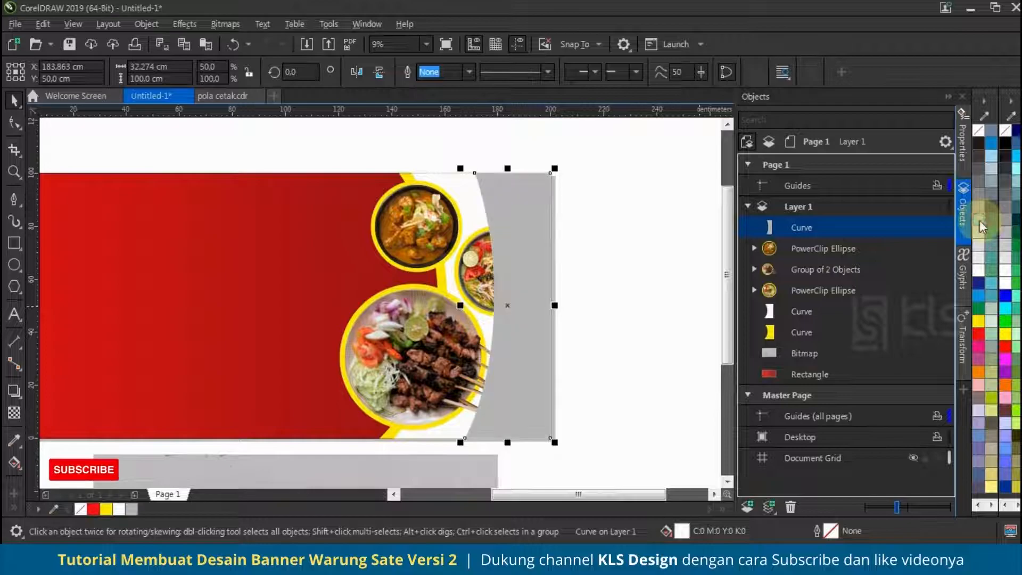
{"action": "left_click", "coordinate": [979, 243]}
Step: Reorder the grey curved panel to sit beneath the bowls and the satay group
{"action": "left_click_drag", "start_coordinate": [841, 228], "coordinate": [824, 310]}
{"action": "scroll", "coordinate": [597, 253], "scroll_direction": "down", "scroll_amount": 2}
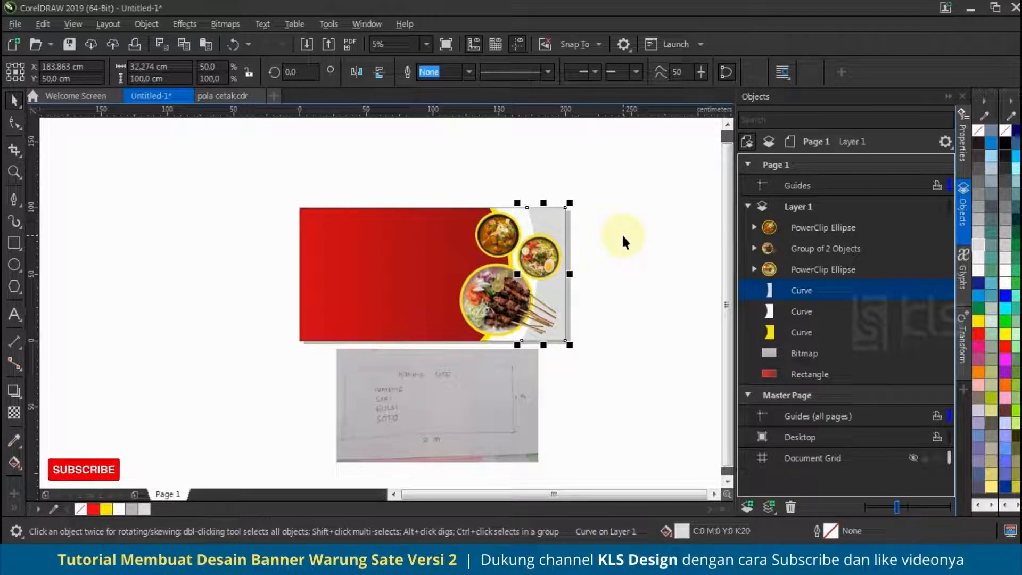
{"action": "scroll", "coordinate": [581, 293], "scroll_direction": "up", "scroll_amount": 3}
{"action": "key", "text": "Escape"}
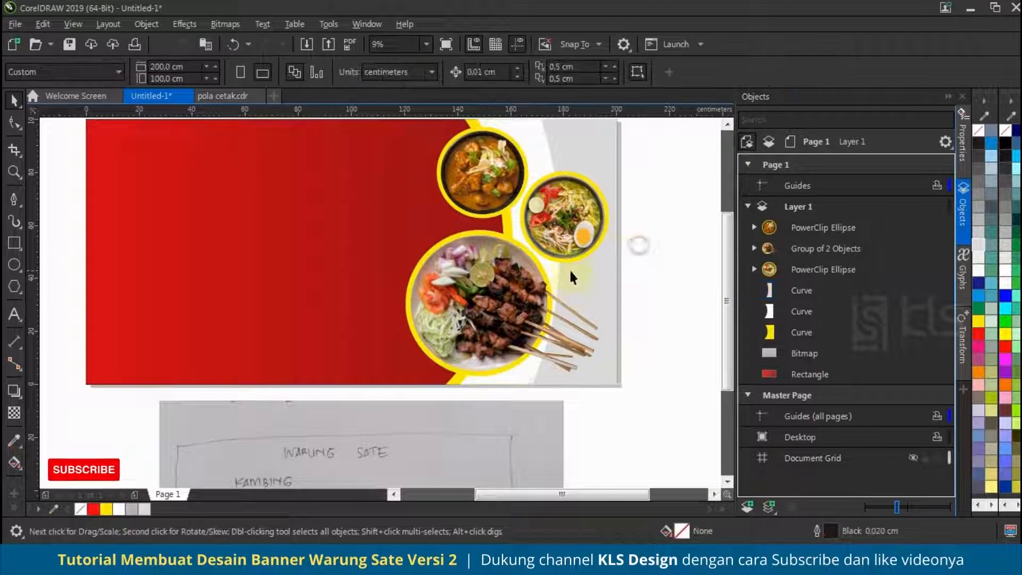
{"action": "scroll", "coordinate": [570, 262], "scroll_direction": "down", "scroll_amount": 3}
{"action": "scroll", "coordinate": [564, 257], "scroll_direction": "up", "scroll_amount": 3}
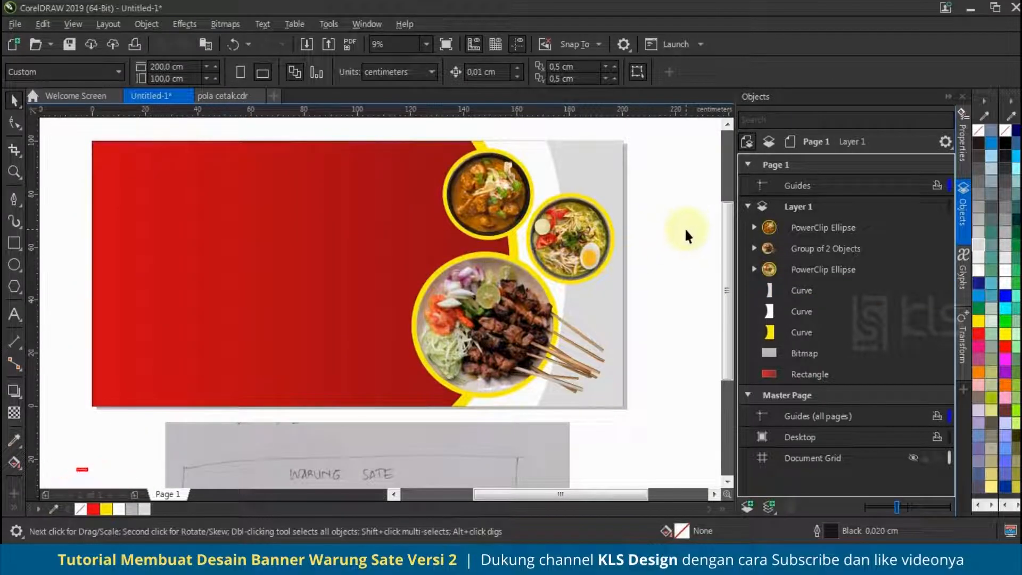
{"action": "scroll", "coordinate": [571, 250], "scroll_direction": "down", "scroll_amount": 2}
{"action": "scroll", "coordinate": [571, 245], "scroll_direction": "up", "scroll_amount": 2}
Step: Fill the grey curved panel with a vertical linear gradient from yellow at the top to white at the bottom
{"action": "left_click", "coordinate": [610, 243]}
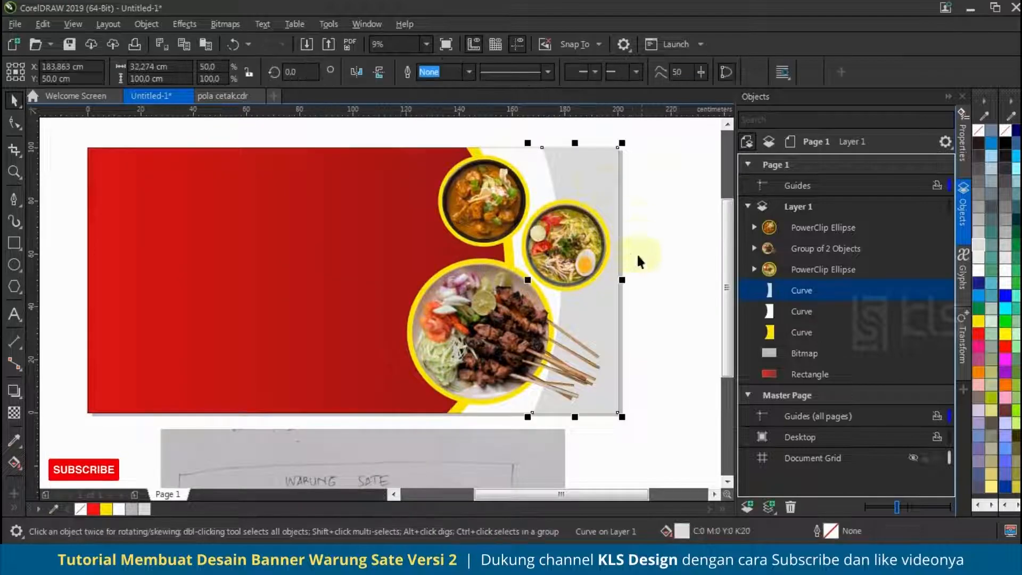
{"action": "left_click", "coordinate": [104, 511]}
{"action": "left_click", "coordinate": [15, 462]}
{"action": "left_click_drag", "start_coordinate": [639, 238], "coordinate": [639, 443]}
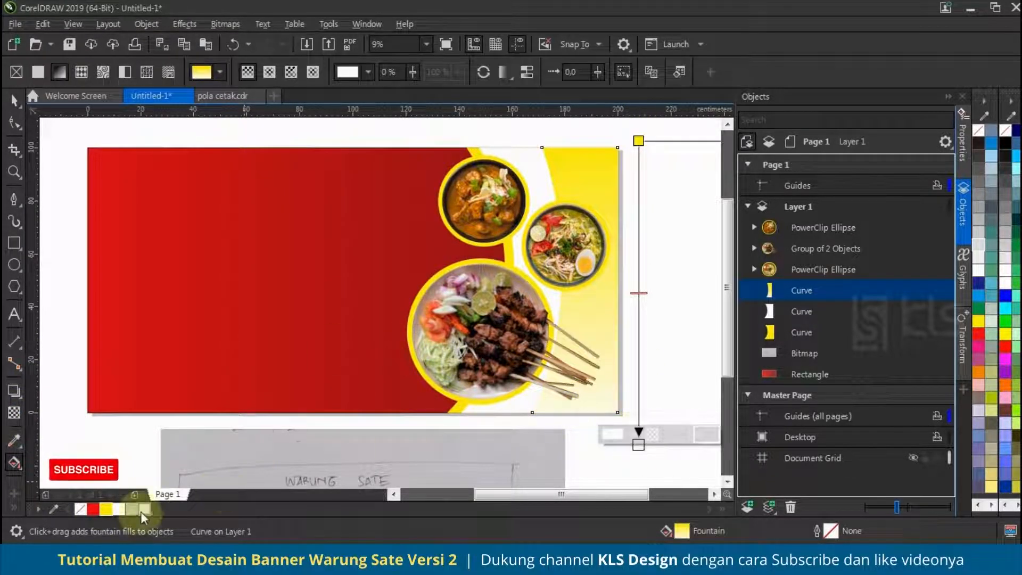
Step: Change the gradient's end colour to red and extend its end point far below the banner
{"action": "left_click", "coordinate": [93, 512]}
{"action": "scroll", "coordinate": [614, 280], "scroll_direction": "down", "scroll_amount": 1}
{"action": "left_click_drag", "start_coordinate": [625, 364], "coordinate": [626, 501]}
{"action": "scroll", "coordinate": [620, 219], "scroll_direction": "down", "scroll_amount": 1}
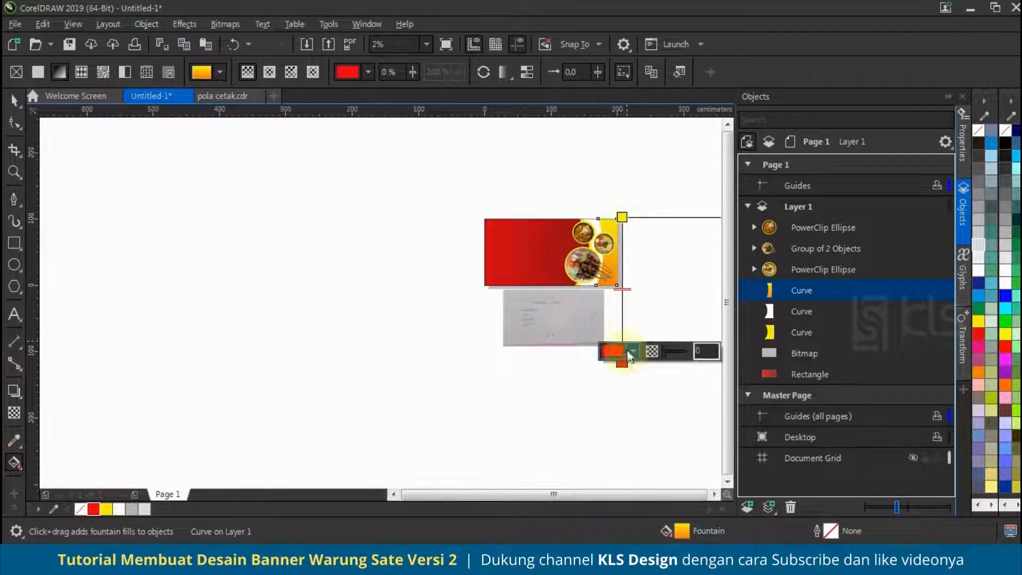
{"action": "scroll", "coordinate": [618, 236], "scroll_direction": "up", "scroll_amount": 2}
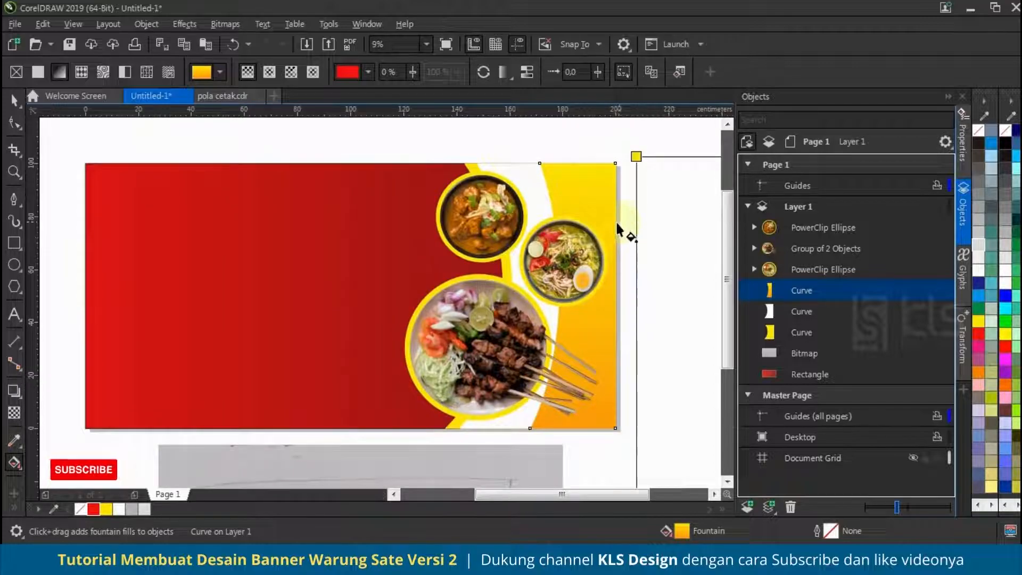
{"action": "left_click", "coordinate": [16, 100]}
{"action": "left_click", "coordinate": [696, 174]}
Step: Duplicate the gradient panel as a narrower copy about 28.4 by 121.6 cm, extending past the banner's top, bottom and right edges
{"action": "scroll", "coordinate": [539, 271], "scroll_direction": "up", "scroll_amount": 1}
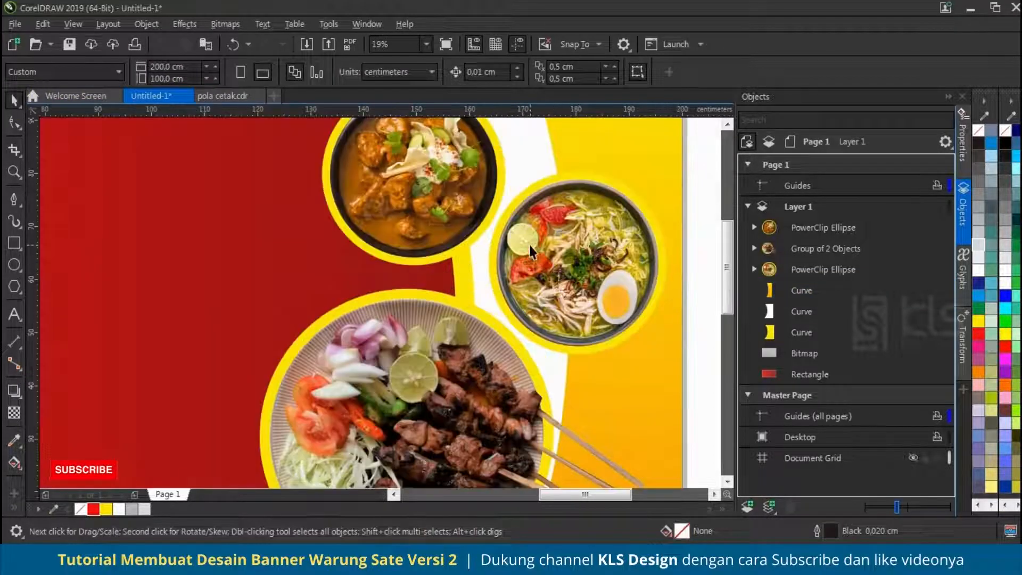
{"action": "scroll", "coordinate": [512, 236], "scroll_direction": "down", "scroll_amount": 1}
{"action": "scroll", "coordinate": [550, 204], "scroll_direction": "up", "scroll_amount": 1}
{"action": "scroll", "coordinate": [548, 206], "scroll_direction": "down", "scroll_amount": 1}
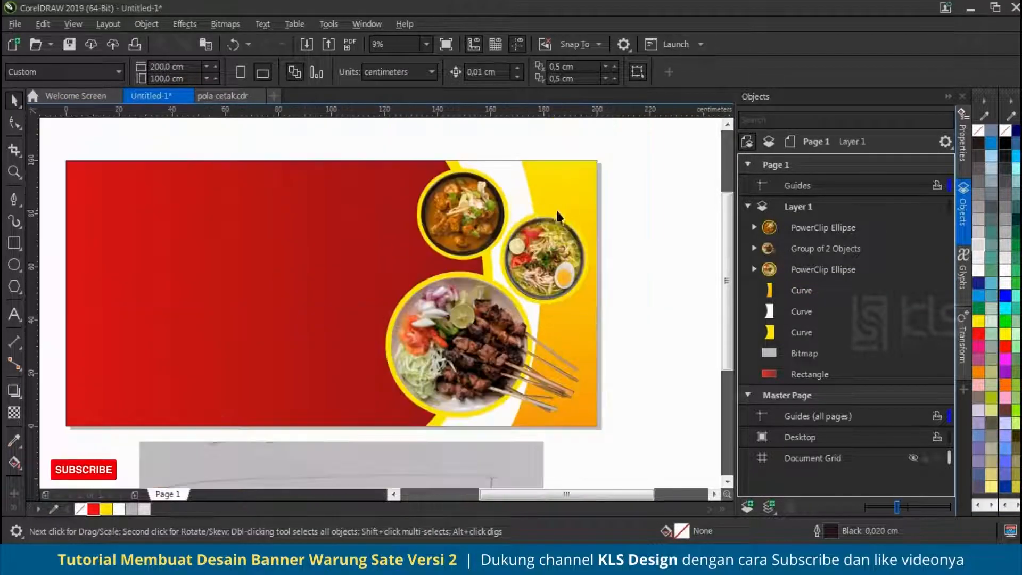
{"action": "left_click", "coordinate": [560, 184]}
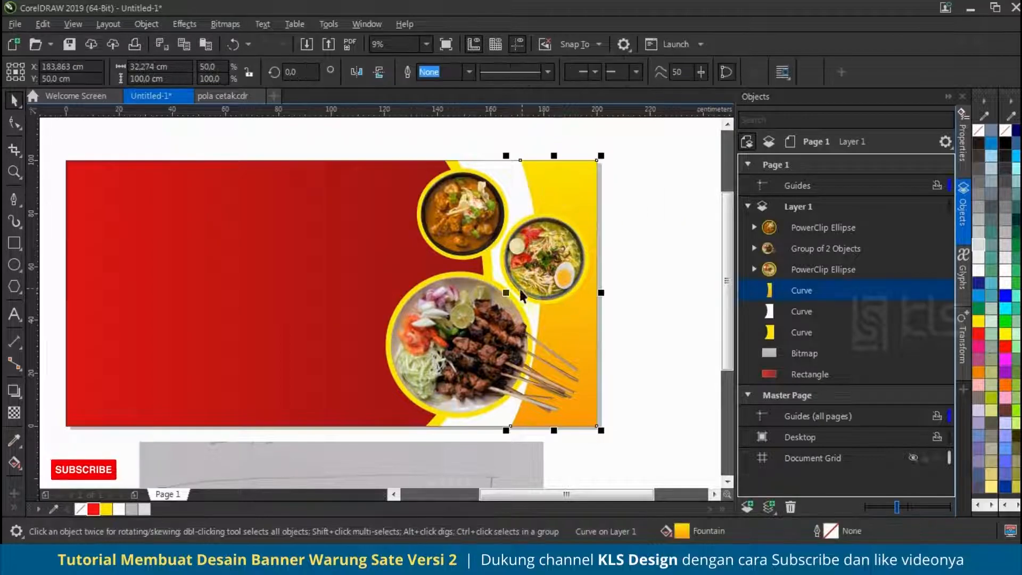
{"action": "left_click_drag", "start_coordinate": [506, 293], "coordinate": [532, 293]}
{"action": "right_click", "coordinate": [531, 294]}
{"action": "left_click_drag", "start_coordinate": [567, 156], "coordinate": [575, 130]}
{"action": "left_click_drag", "start_coordinate": [602, 292], "coordinate": [616, 292]}
Step: Give the narrower copy a red dotted outline 1.0 cm wide
{"action": "right_click", "coordinate": [93, 509]}
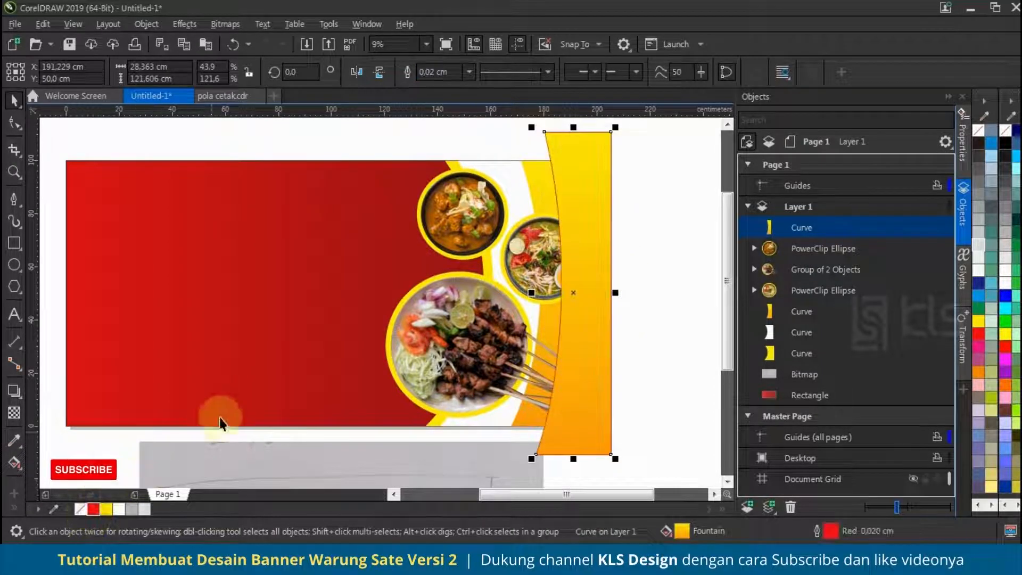
{"action": "key", "text": "F12"}
{"action": "left_click_drag", "start_coordinate": [486, 142], "coordinate": [759, 148]}
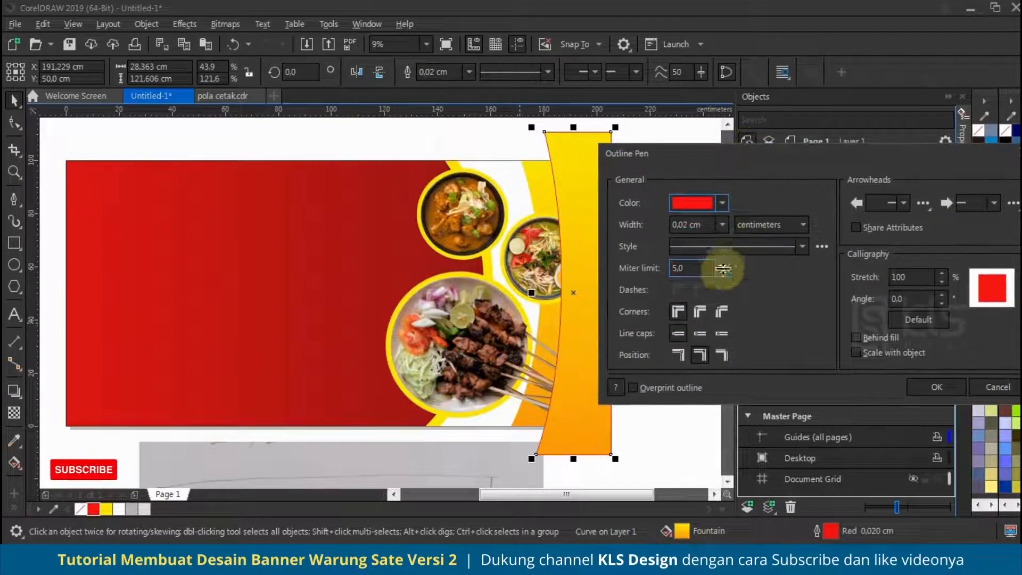
{"action": "left_click", "coordinate": [820, 248]}
{"action": "left_click", "coordinate": [781, 276]}
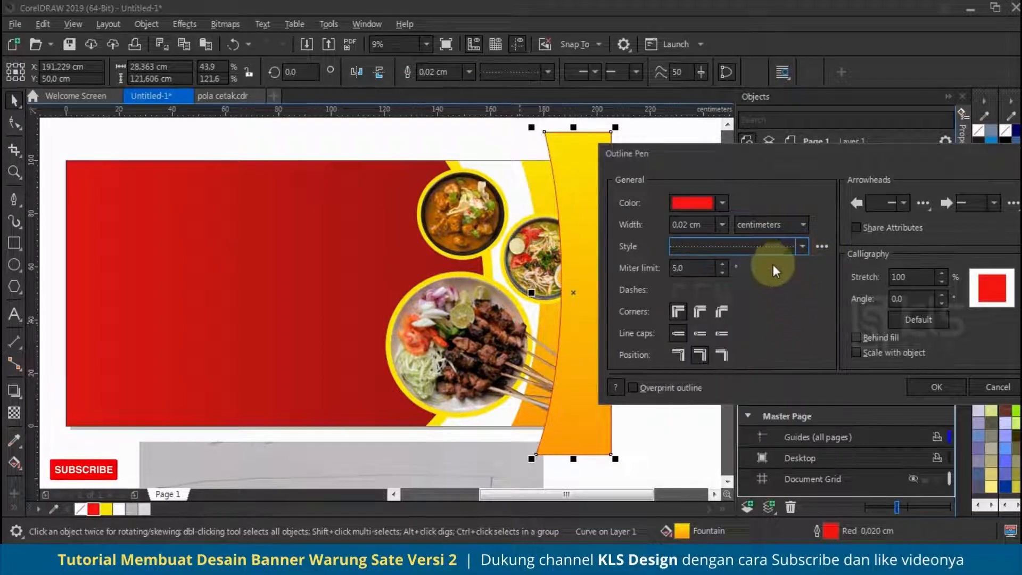
{"action": "left_click", "coordinate": [723, 225]}
{"action": "left_click", "coordinate": [692, 384]}
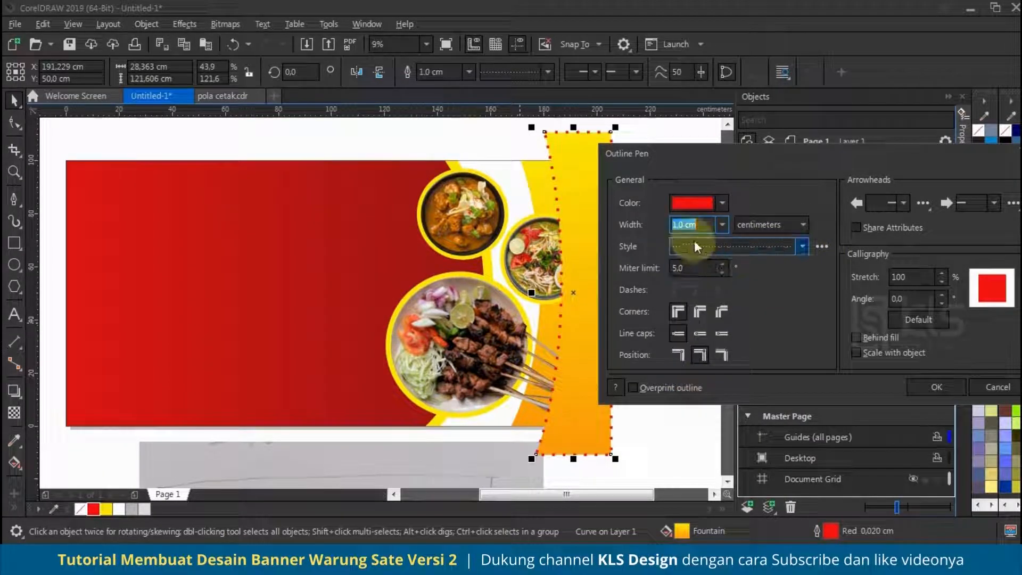
Step: Change the copy's outline to a dashed style with round line caps and recolour it white
{"action": "left_click", "coordinate": [802, 246]}
{"action": "left_click", "coordinate": [753, 379]}
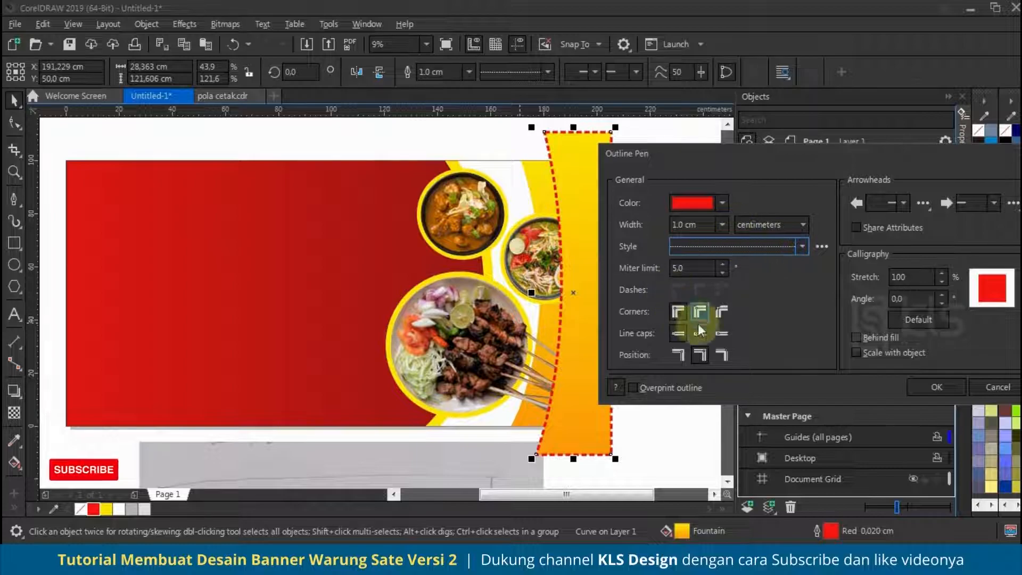
{"action": "left_click", "coordinate": [803, 246]}
{"action": "left_click", "coordinate": [770, 343]}
{"action": "left_click", "coordinate": [802, 246]}
{"action": "left_click", "coordinate": [773, 323]}
{"action": "left_click", "coordinate": [802, 246]}
{"action": "left_click", "coordinate": [770, 328]}
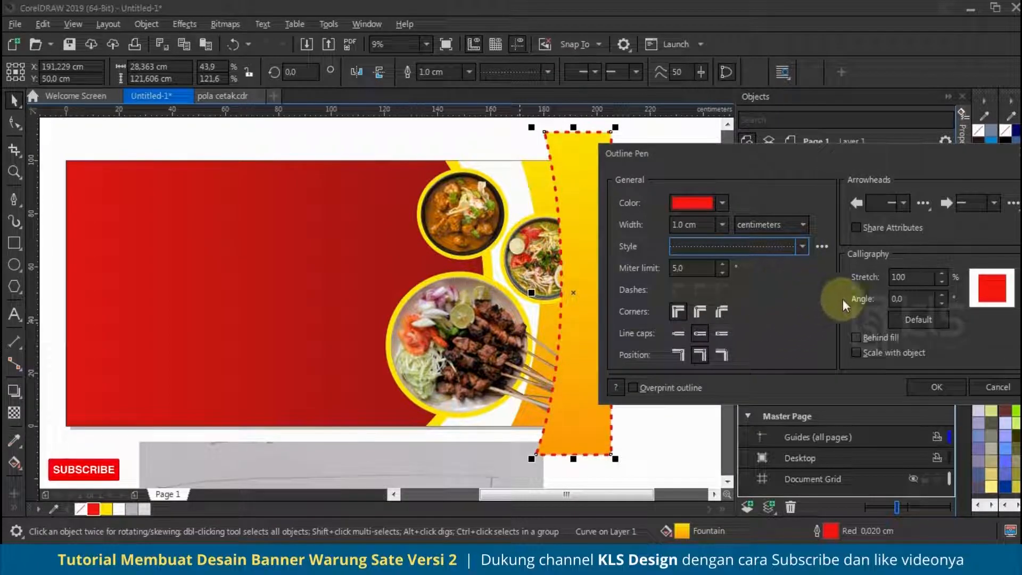
{"action": "left_click", "coordinate": [947, 385]}
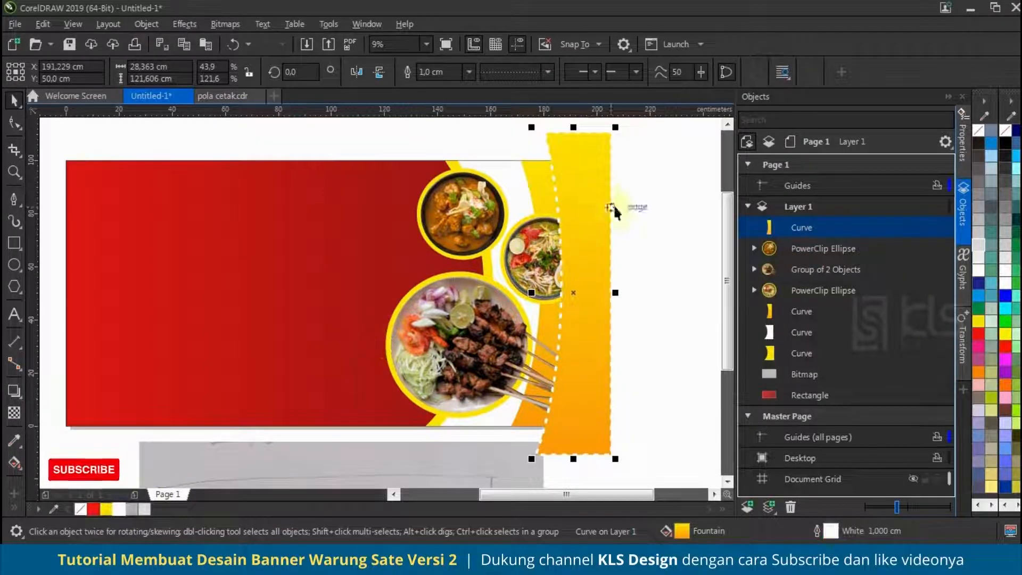
Step: PowerClip the dashed panel copy inside the gradient curved panel
{"action": "left_click", "coordinate": [583, 194]}
{"action": "right_click", "coordinate": [588, 199]}
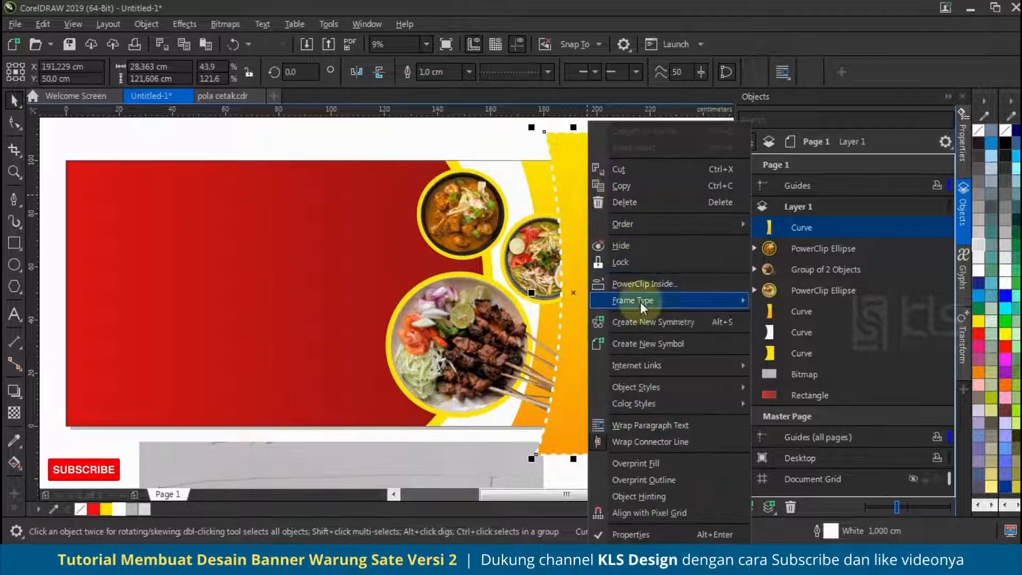
{"action": "left_click", "coordinate": [640, 284]}
{"action": "left_click", "coordinate": [538, 190]}
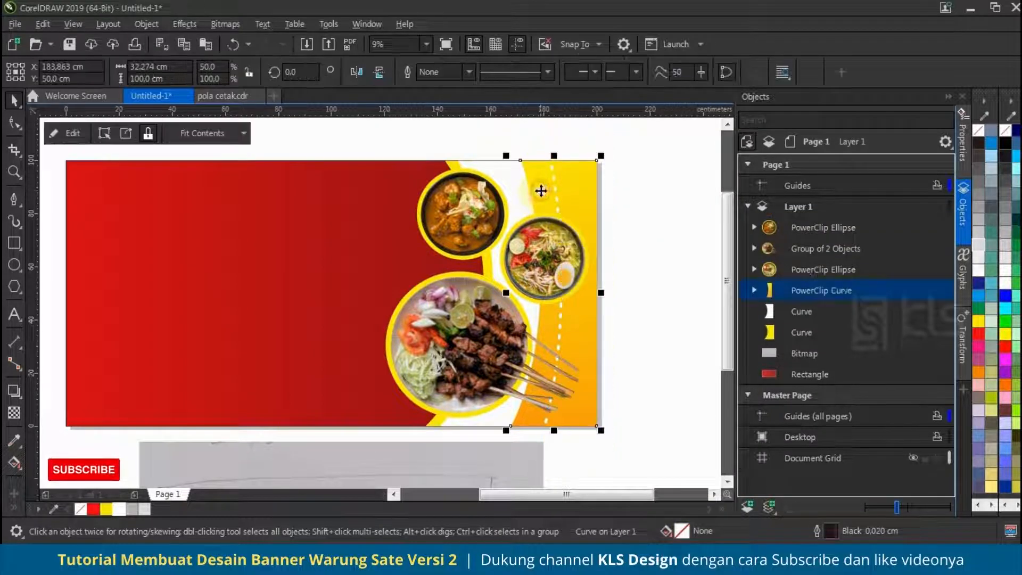
{"action": "left_click", "coordinate": [654, 209]}
Step: Ungroup the satay photo from its yellow circle and duplicate the circle at about 64.4 by 64.2 cm
{"action": "scroll", "coordinate": [565, 243], "scroll_direction": "up", "scroll_amount": 2}
{"action": "scroll", "coordinate": [583, 239], "scroll_direction": "down", "scroll_amount": 2}
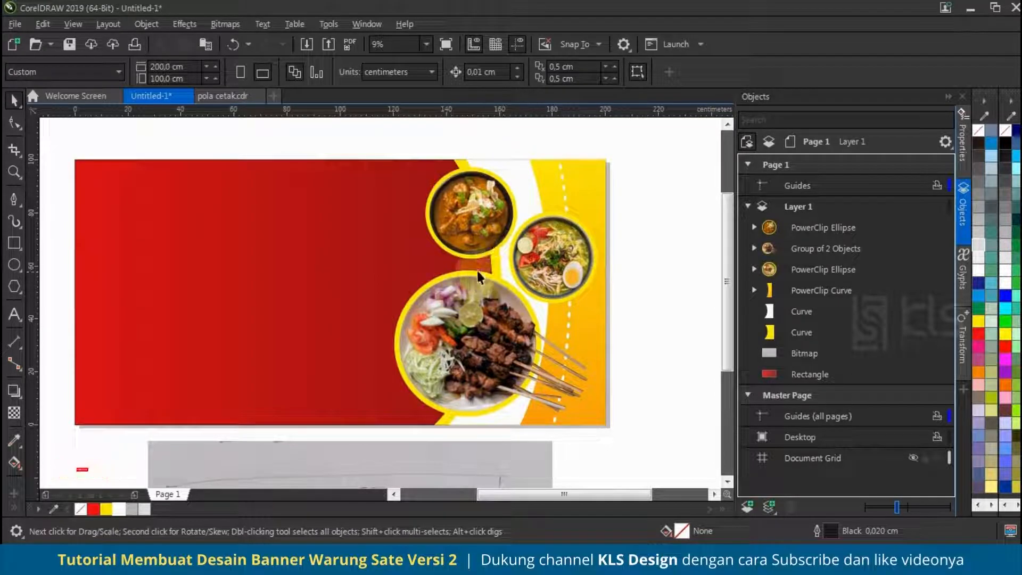
{"action": "scroll", "coordinate": [446, 272], "scroll_direction": "up", "scroll_amount": 2}
{"action": "left_click", "coordinate": [463, 271]}
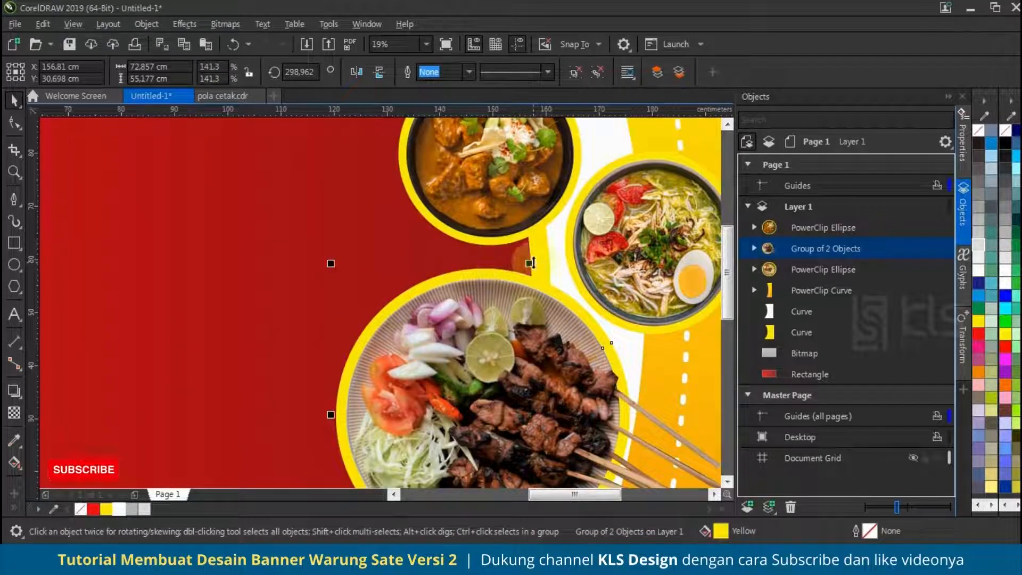
{"action": "left_click", "coordinate": [575, 72]}
{"action": "left_click", "coordinate": [781, 270]}
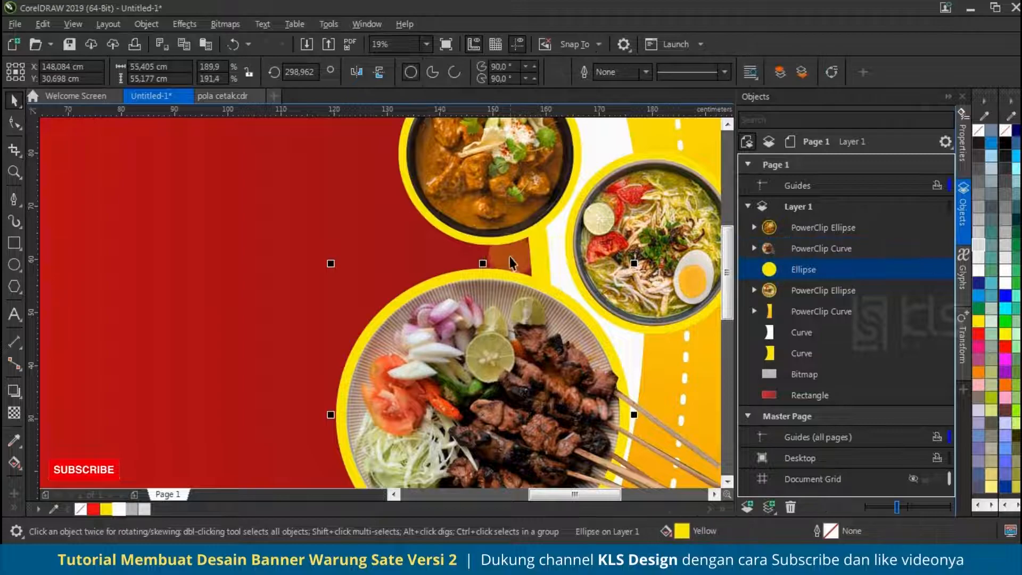
{"action": "left_click_drag", "start_coordinate": [635, 263], "coordinate": [658, 241]}
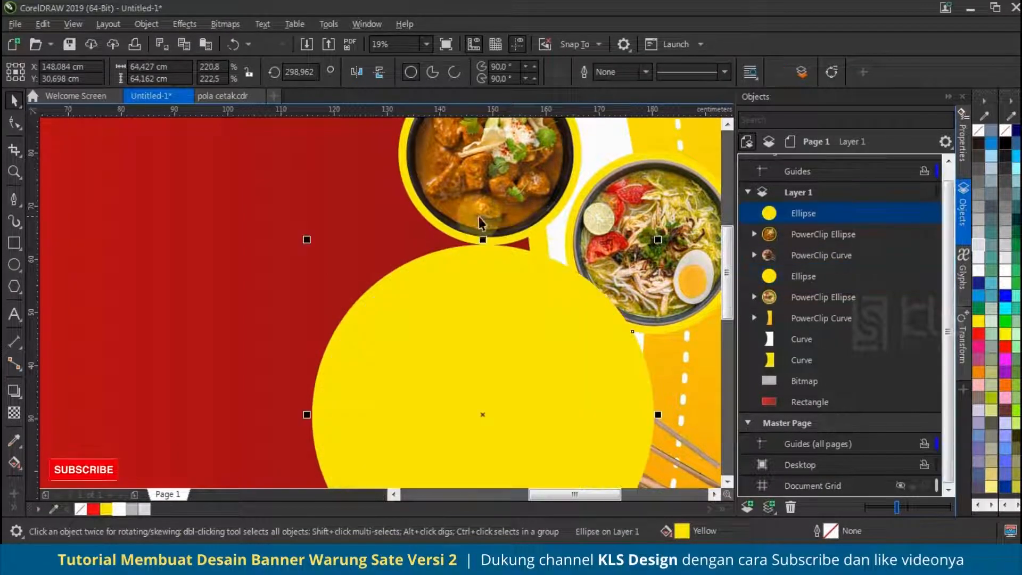
Step: Duplicate the curry photo's yellow ring without its picture and place the empty ring behind the food photos
{"action": "left_click", "coordinate": [407, 194]}
{"action": "key", "text": "ctrl+c"}
{"action": "key", "text": "ctrl+v"}
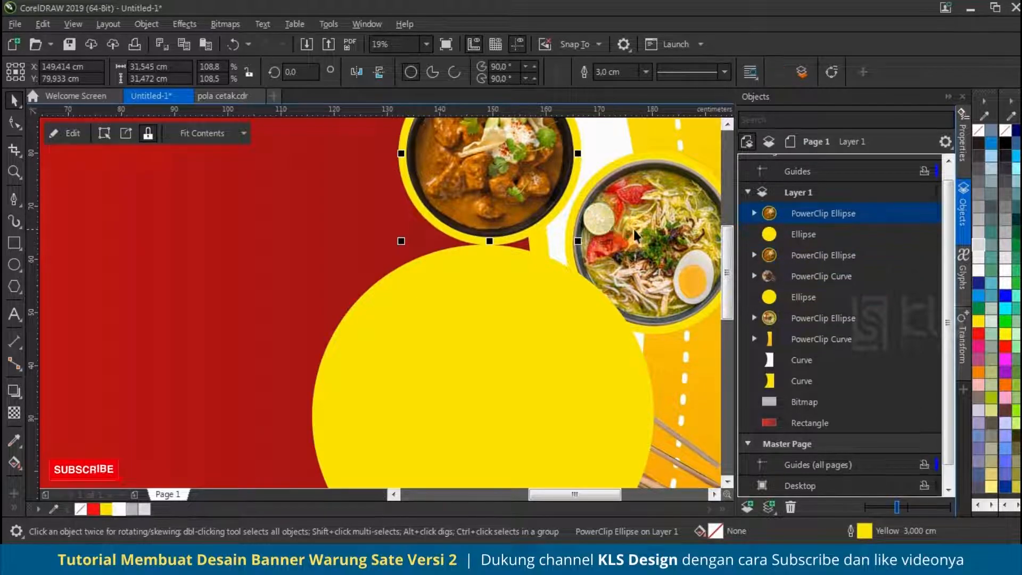
{"action": "right_click", "coordinate": [803, 217]}
{"action": "mouse_move", "coordinate": [865, 323]}
{"action": "left_click", "coordinate": [707, 363]}
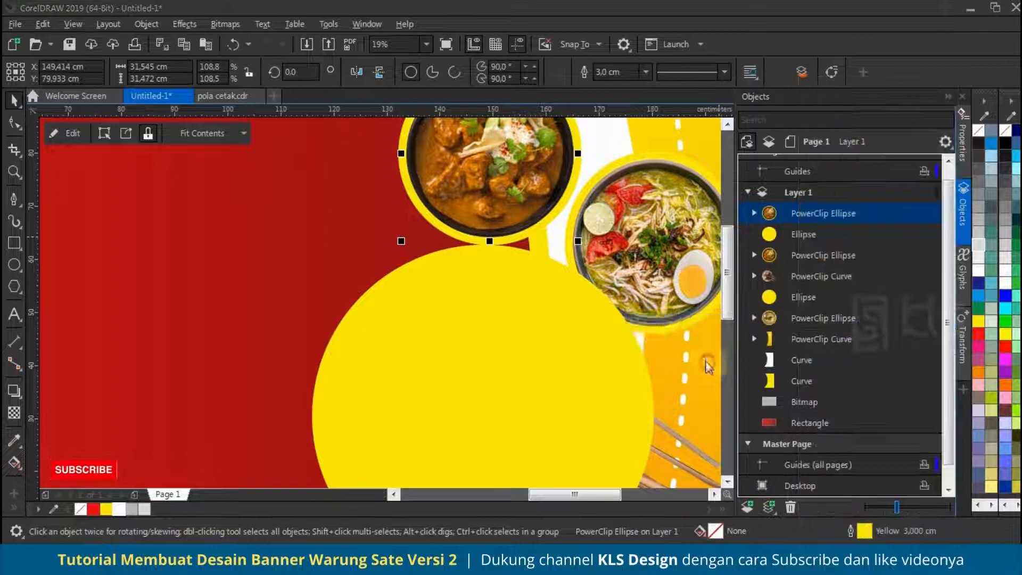
{"action": "left_click", "coordinate": [565, 308]}
{"action": "left_click_drag", "start_coordinate": [813, 252], "coordinate": [807, 291]}
{"action": "scroll", "coordinate": [465, 347], "scroll_direction": "down", "scroll_amount": 1}
{"action": "scroll", "coordinate": [520, 224], "scroll_direction": "up", "scroll_amount": 1}
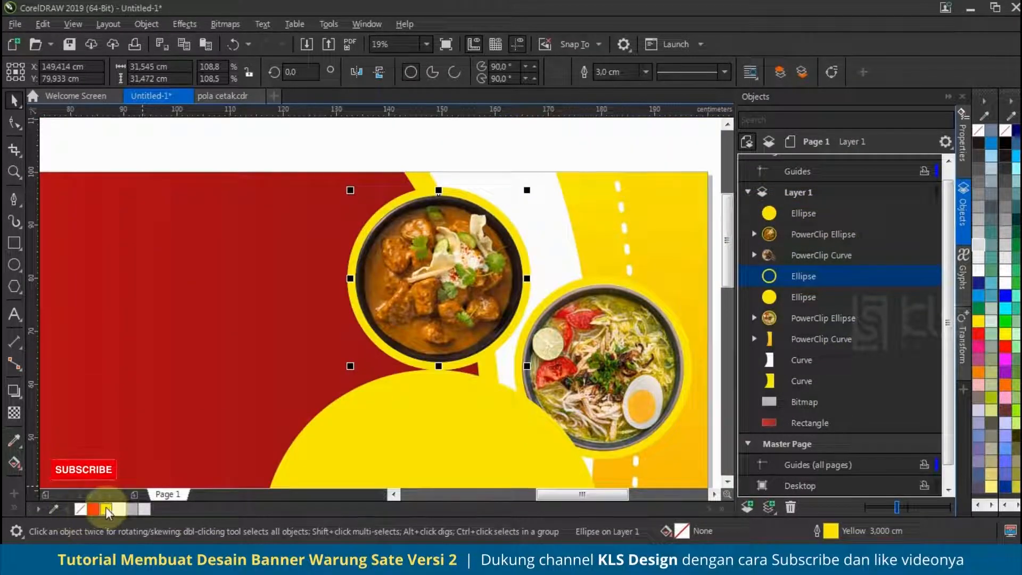
Step: Set the empty ring's outline to 1.0 cm and enlarge it around the curry photo to about 40.6 by 40.5 cm
{"action": "key", "text": "F12"}
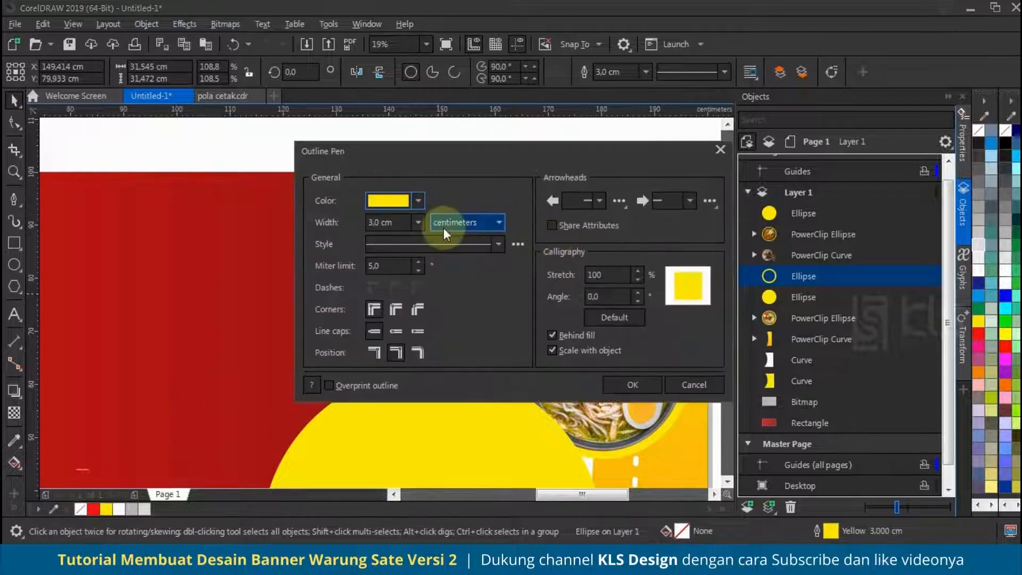
{"action": "left_click", "coordinate": [420, 222]}
{"action": "left_click", "coordinate": [385, 395]}
{"action": "left_click", "coordinate": [632, 384]}
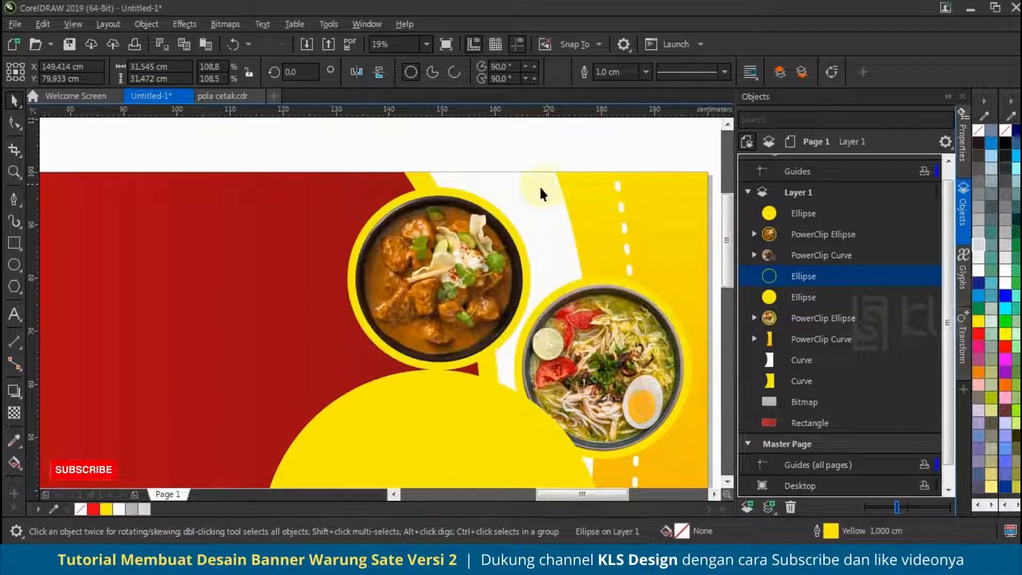
{"action": "scroll", "coordinate": [527, 202], "scroll_direction": "down", "scroll_amount": 1}
{"action": "scroll", "coordinate": [507, 221], "scroll_direction": "up", "scroll_amount": 1}
{"action": "left_click_drag", "start_coordinate": [506, 198], "coordinate": [534, 170]}
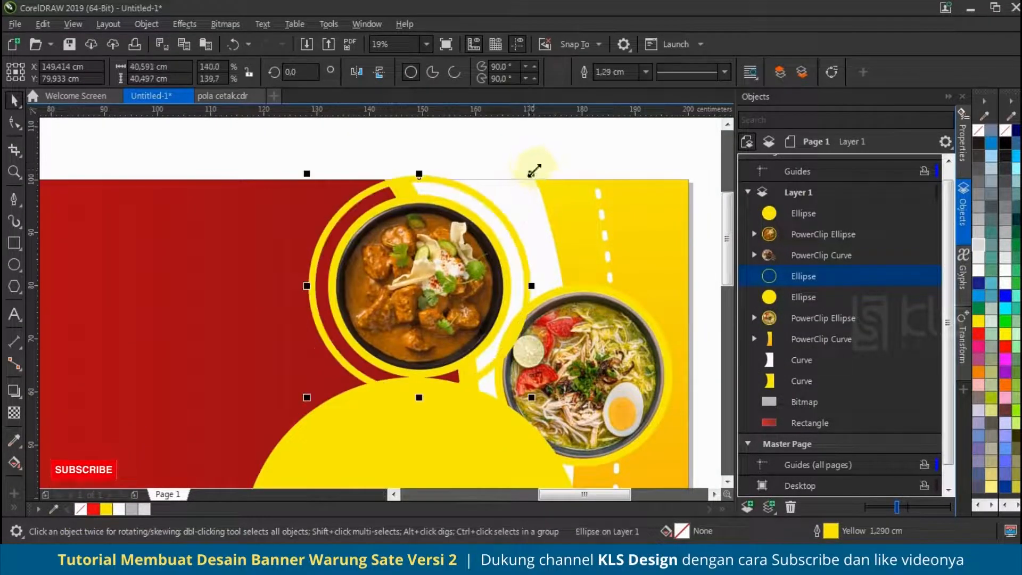
Step: Remove the fill from the large circle over the satay and give it a 0.5 cm yellow outline
{"action": "scroll", "coordinate": [559, 226], "scroll_direction": "down", "scroll_amount": 1}
{"action": "left_click", "coordinate": [502, 346]}
{"action": "left_click", "coordinate": [81, 509]}
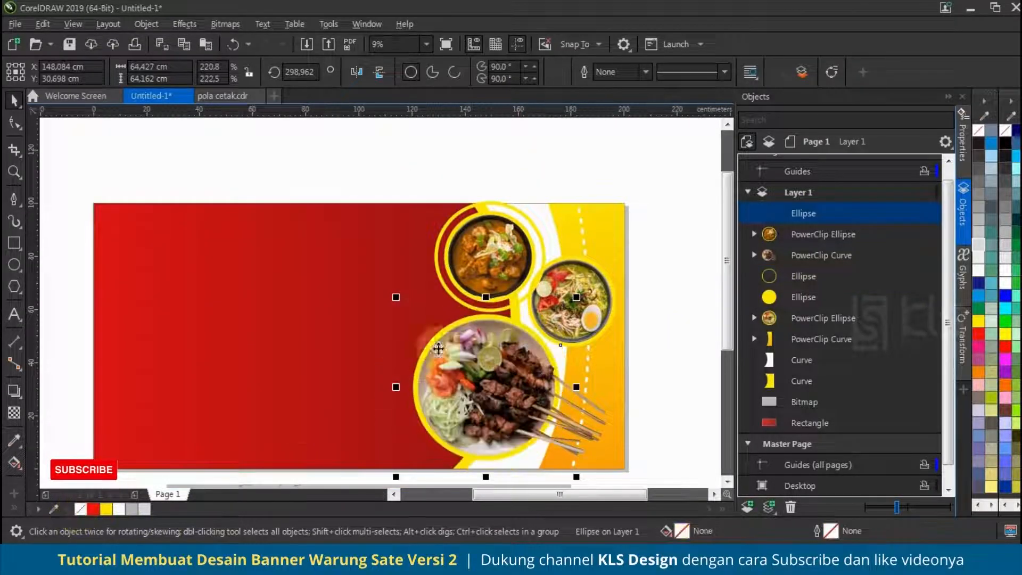
{"action": "right_click", "coordinate": [106, 510]}
{"action": "key", "text": "F12"}
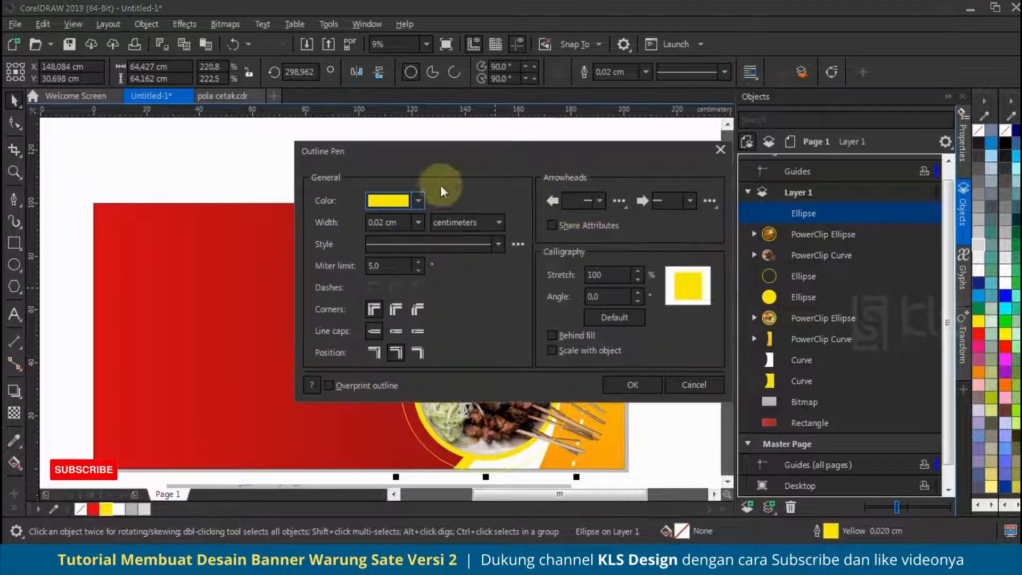
{"action": "left_click", "coordinate": [419, 222]}
{"action": "left_click", "coordinate": [381, 387]}
{"action": "left_click", "coordinate": [633, 385]}
Step: Set the outline of the outer ring around the curry photo to 0.5 cm
{"action": "scroll", "coordinate": [453, 228], "scroll_direction": "up", "scroll_amount": 1}
{"action": "left_click", "coordinate": [441, 189]}
{"action": "key", "text": "F12"}
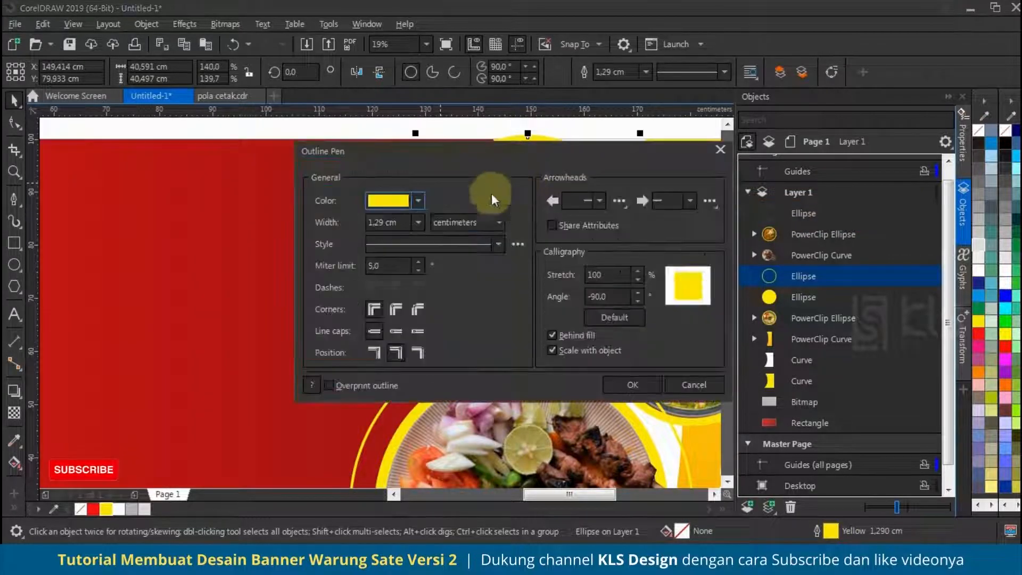
{"action": "left_click", "coordinate": [418, 223]}
{"action": "left_click", "coordinate": [392, 367]}
{"action": "left_click", "coordinate": [633, 384]}
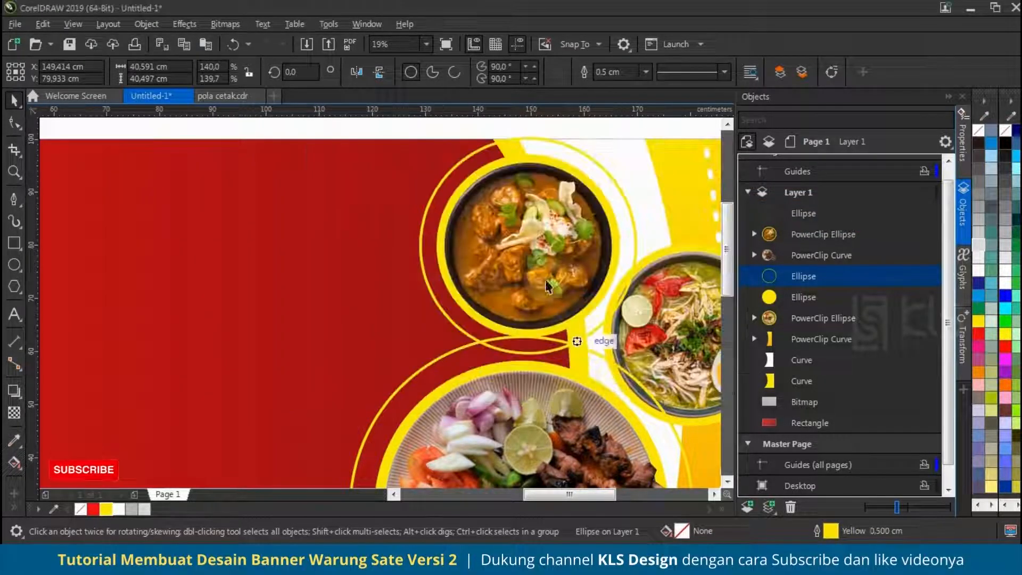
Step: Enlarge the curry photo's outer ring from its centre to about 42.6 by 42.5 cm
{"action": "scroll", "coordinate": [494, 234], "scroll_direction": "down", "scroll_amount": 1}
{"action": "scroll", "coordinate": [513, 269], "scroll_direction": "down", "scroll_amount": 1}
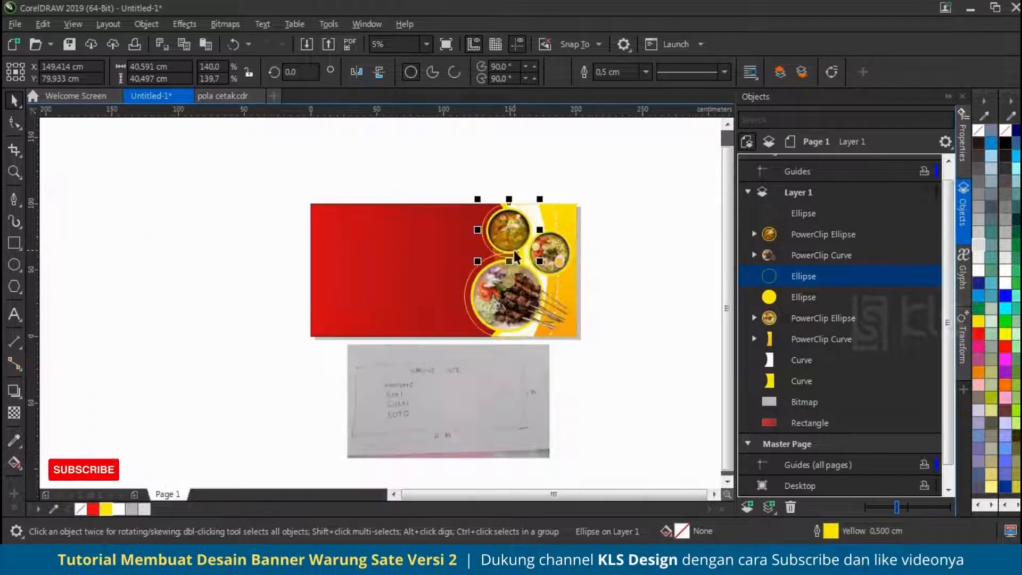
{"action": "scroll", "coordinate": [538, 234], "scroll_direction": "up", "scroll_amount": 1}
{"action": "scroll", "coordinate": [539, 155], "scroll_direction": "up", "scroll_amount": 1}
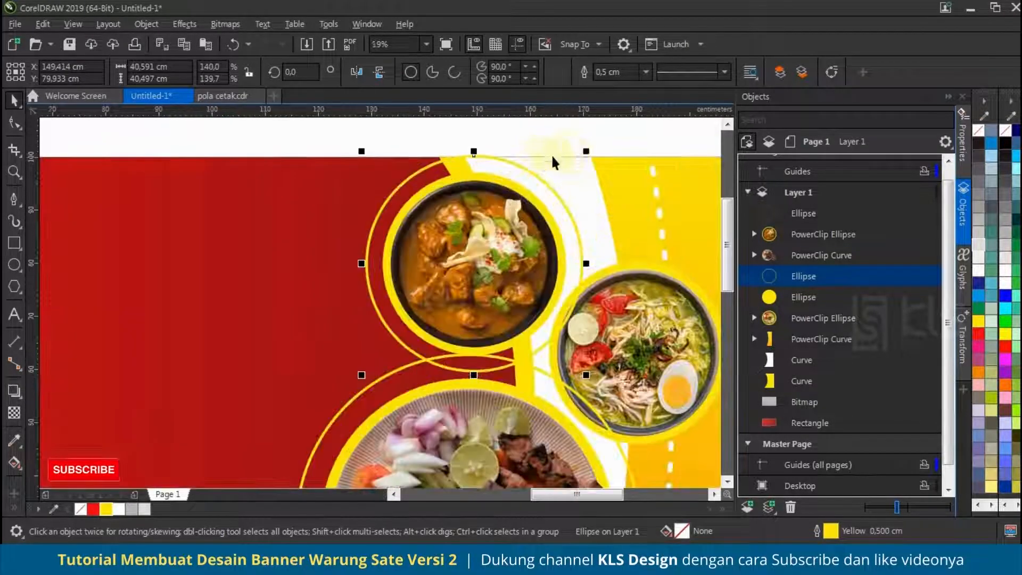
{"action": "left_click_drag", "start_coordinate": [587, 149], "coordinate": [591, 144]}
{"action": "scroll", "coordinate": [483, 334], "scroll_direction": "down", "scroll_amount": 1}
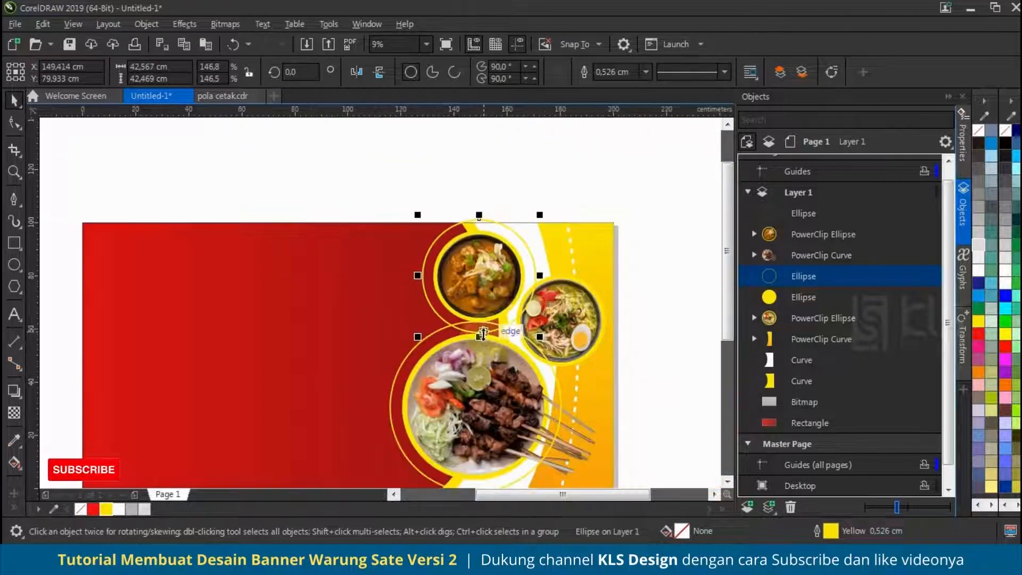
Step: Weld the outer rings around the curry and satay photos into one curve
{"action": "left_click", "coordinate": [416, 354], "text": "shift"}
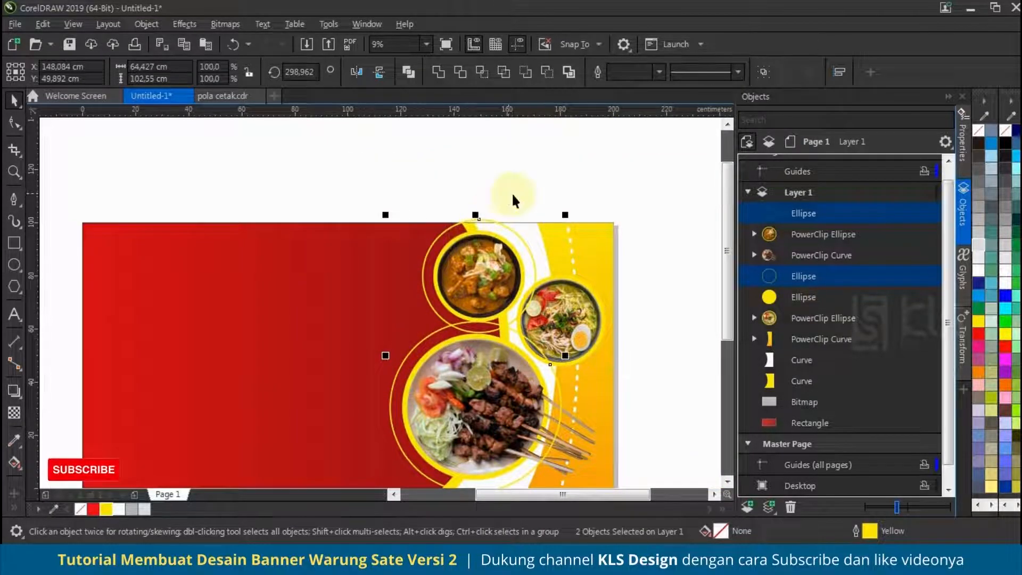
{"action": "left_click", "coordinate": [438, 71]}
{"action": "scroll", "coordinate": [461, 183], "scroll_direction": "down", "scroll_amount": 2}
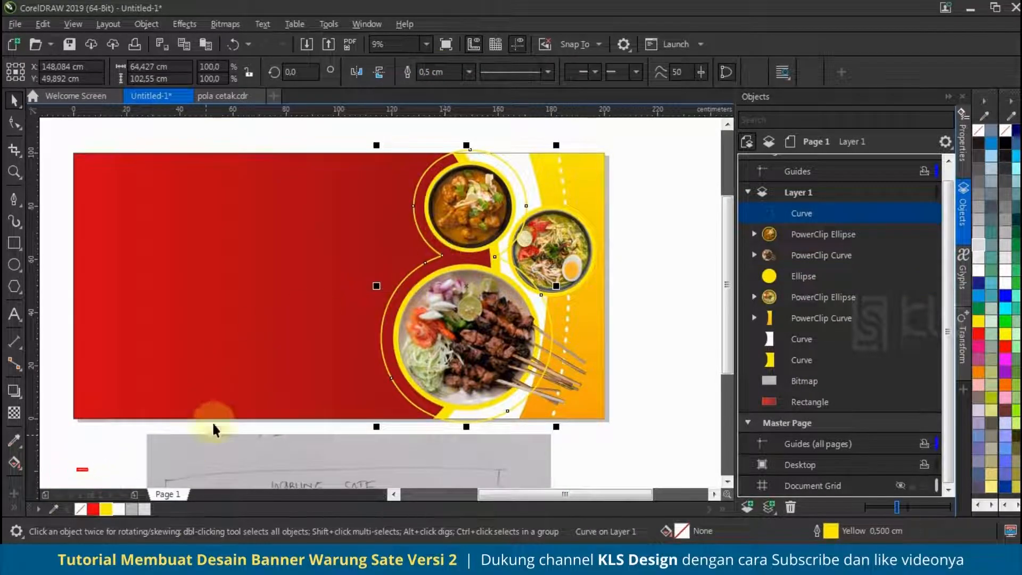
Step: Give the welded ring curve a 0.5 cm dashed outline with round line caps
{"action": "key", "text": "F12"}
{"action": "left_click_drag", "start_coordinate": [397, 158], "coordinate": [662, 170]}
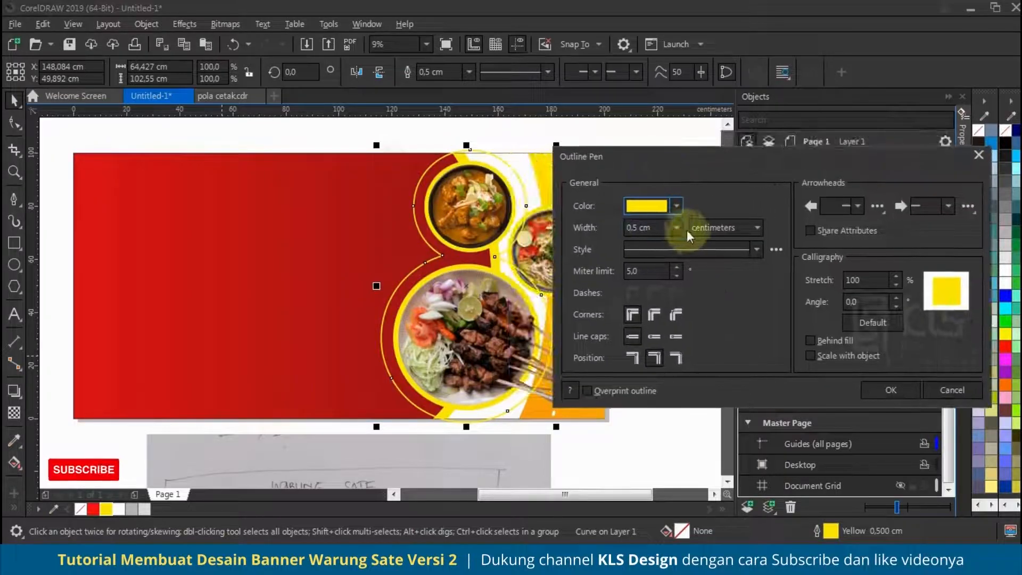
{"action": "left_click", "coordinate": [693, 249]}
{"action": "left_click", "coordinate": [731, 330]}
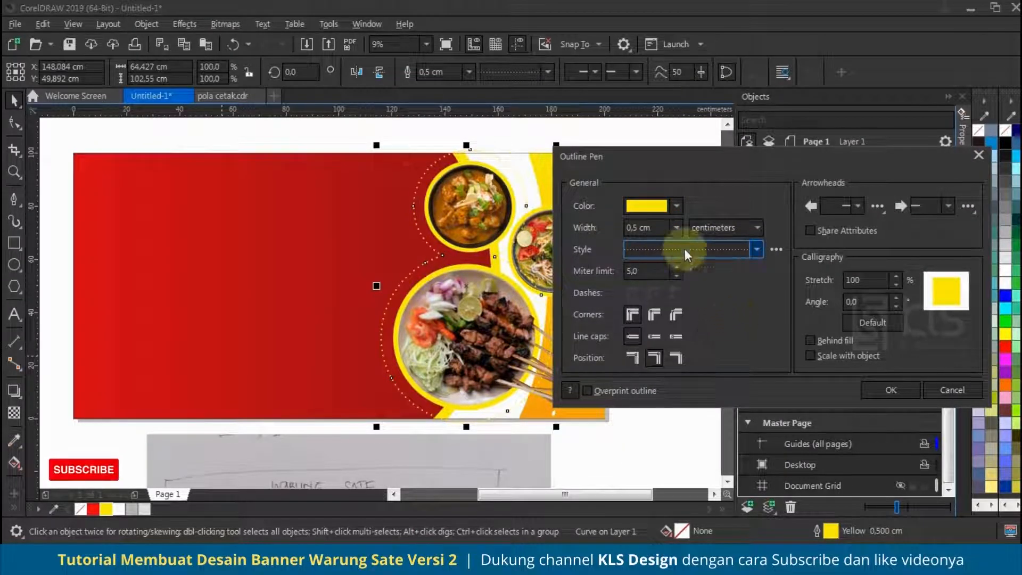
{"action": "left_click", "coordinate": [676, 227]}
{"action": "left_click", "coordinate": [656, 400]}
{"action": "left_click", "coordinate": [655, 315]}
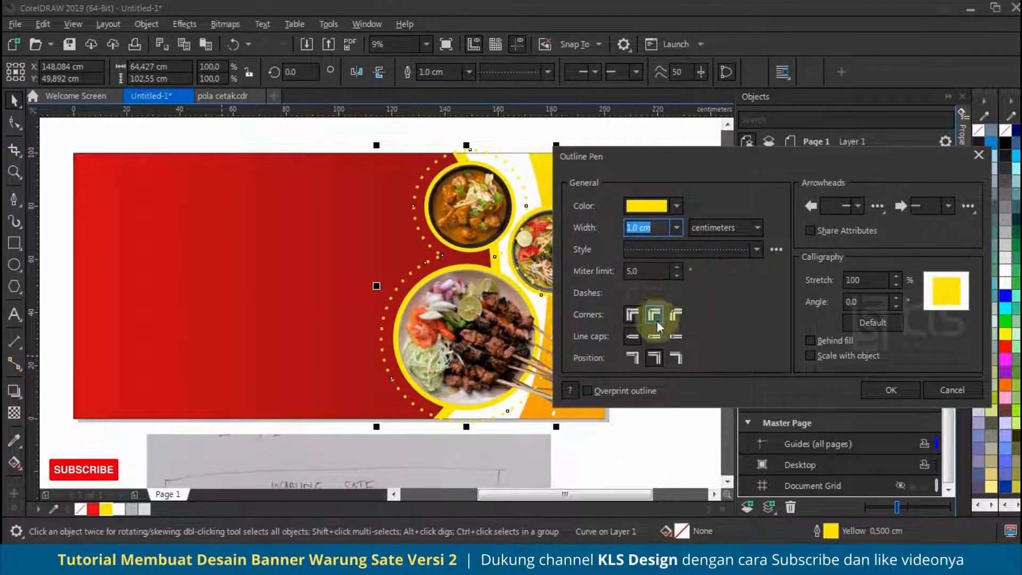
{"action": "left_click", "coordinate": [677, 227]}
{"action": "left_click", "coordinate": [641, 390]}
{"action": "left_click_drag", "start_coordinate": [649, 158], "coordinate": [737, 168]}
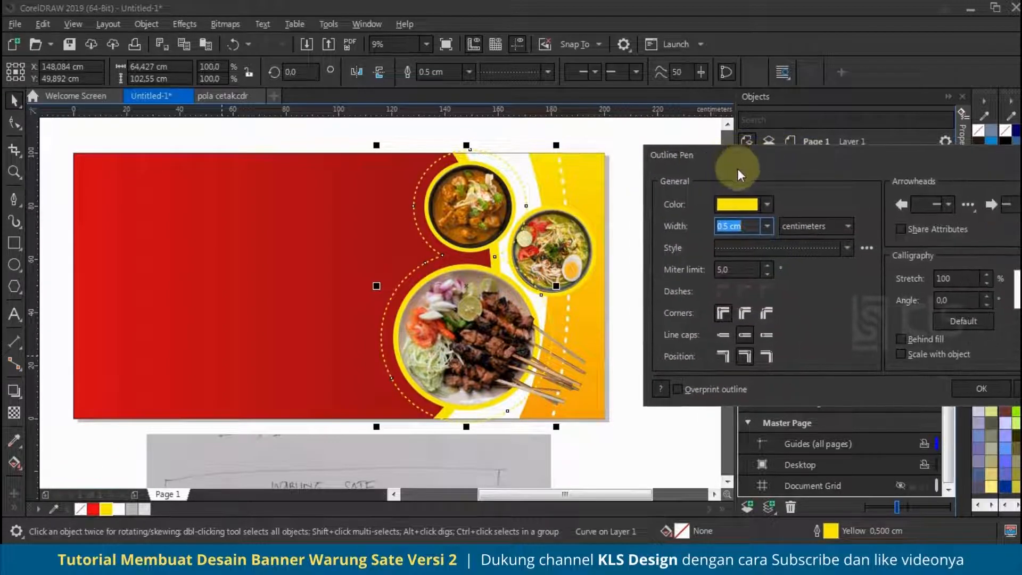
{"action": "left_click", "coordinate": [968, 389]}
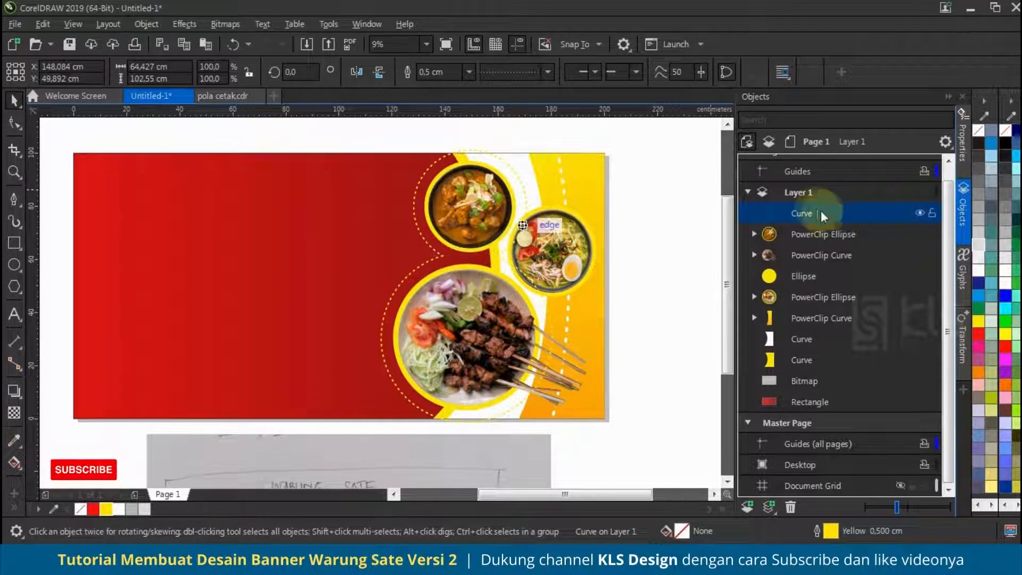
Step: Recolour the dashed ring curve white and PowerClip it inside the red background rectangle
{"action": "right_click", "coordinate": [118, 510]}
{"action": "right_click", "coordinate": [813, 216]}
{"action": "left_click", "coordinate": [854, 284]}
{"action": "left_click", "coordinate": [294, 281]}
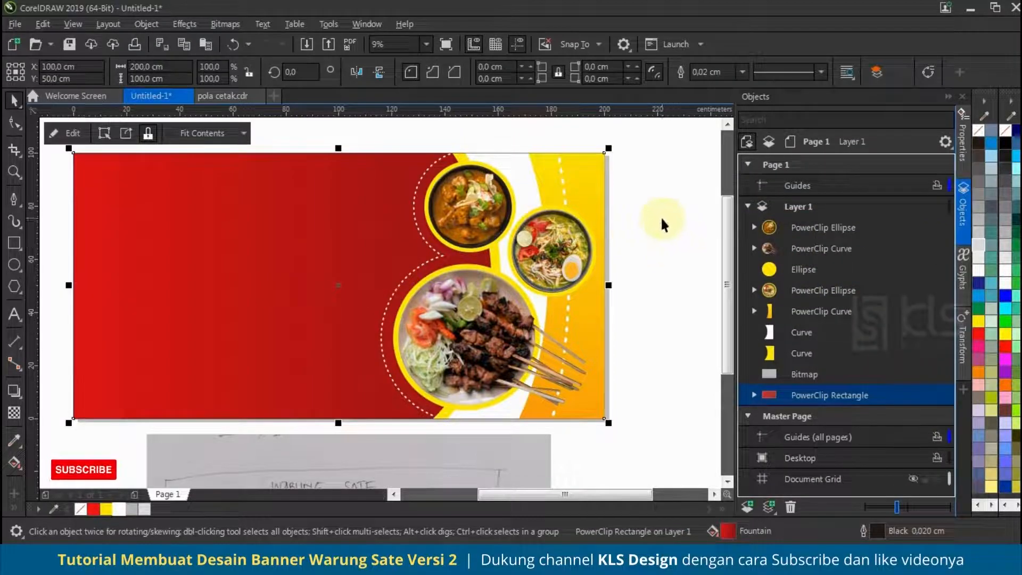
{"action": "left_click", "coordinate": [660, 216]}
{"action": "scroll", "coordinate": [619, 233], "scroll_direction": "down", "scroll_amount": 1}
{"action": "scroll", "coordinate": [540, 234], "scroll_direction": "up", "scroll_amount": 1}
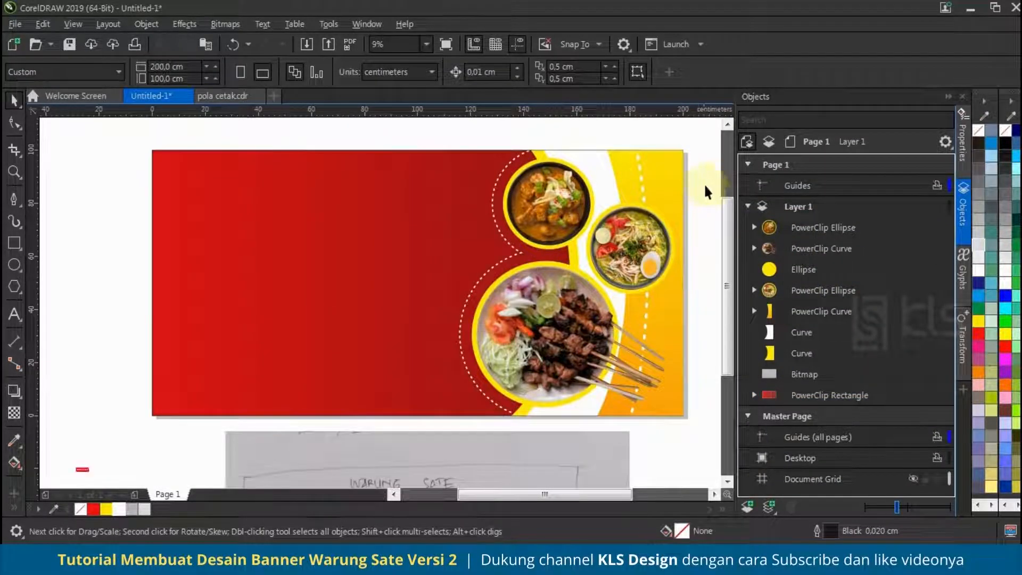
Step: Set the outline of the dashed curve clipped in the gradient panel to 0.5 cm
{"action": "left_click", "coordinate": [643, 173]}
{"action": "left_click", "coordinate": [755, 311]}
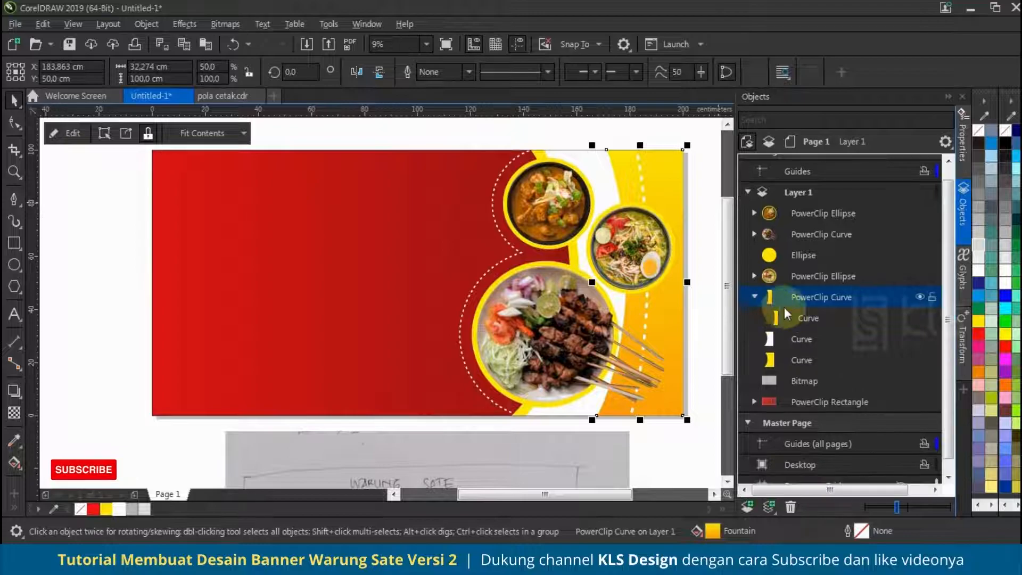
{"action": "left_click", "coordinate": [808, 318]}
{"action": "key", "text": "F12"}
{"action": "left_click", "coordinate": [418, 222]}
{"action": "left_click", "coordinate": [397, 372]}
{"action": "left_click", "coordinate": [633, 385]}
{"action": "scroll", "coordinate": [437, 247], "scroll_direction": "down", "scroll_amount": 1}
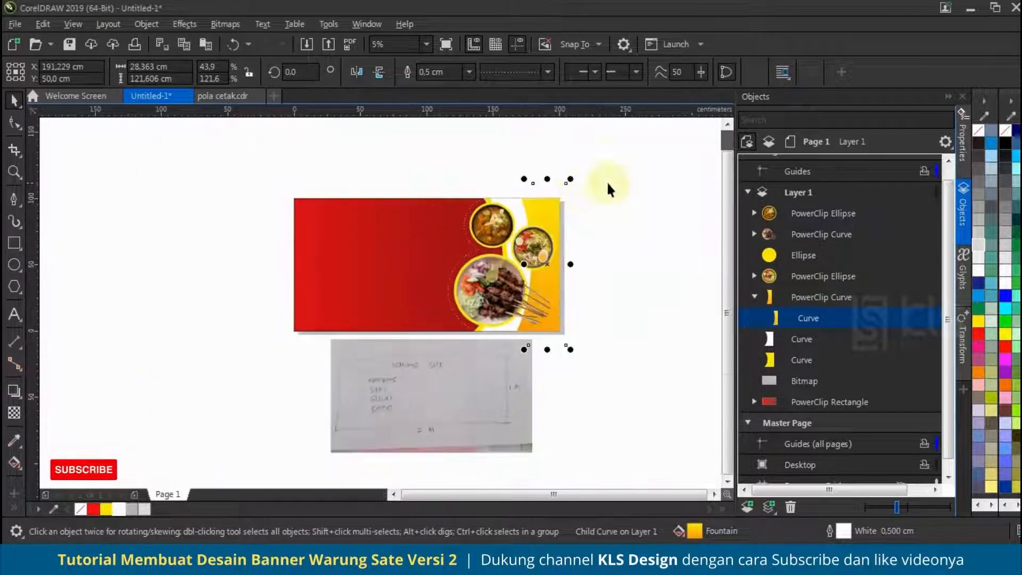
{"action": "scroll", "coordinate": [541, 241], "scroll_direction": "up", "scroll_amount": 1}
{"action": "left_click", "coordinate": [628, 204]}
{"action": "scroll", "coordinate": [544, 202], "scroll_direction": "up", "scroll_amount": 1}
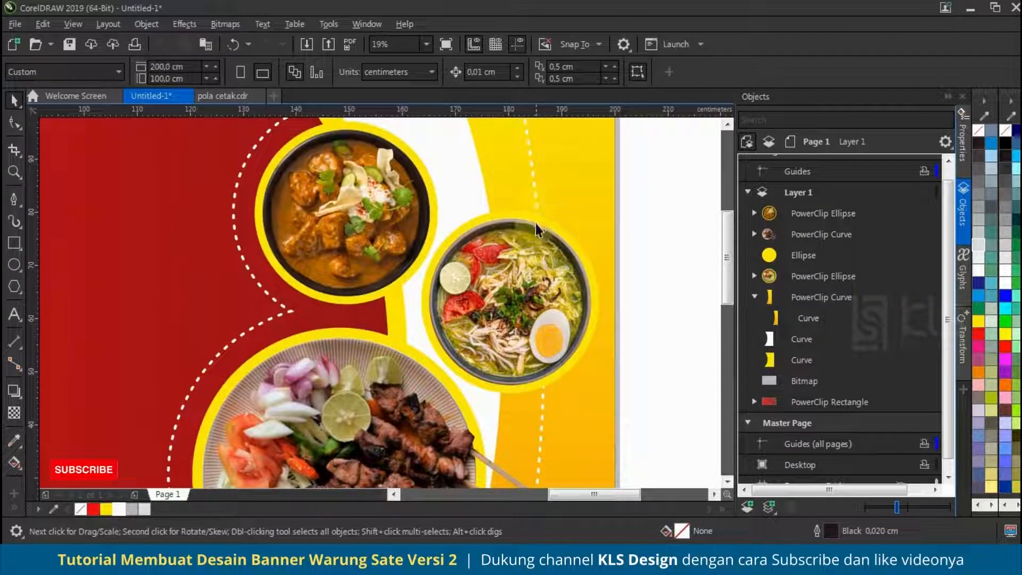
Step: Duplicate the dashed curve inside the gradient panel, slightly offset to form a second parallel dashed line
{"action": "scroll", "coordinate": [537, 228], "scroll_direction": "down", "scroll_amount": 1}
{"action": "left_click", "coordinate": [809, 318]}
{"action": "scroll", "coordinate": [465, 233], "scroll_direction": "up", "scroll_amount": 1}
{"action": "left_click_drag", "start_coordinate": [482, 230], "coordinate": [485, 225]}
{"action": "left_click", "coordinate": [622, 234]}
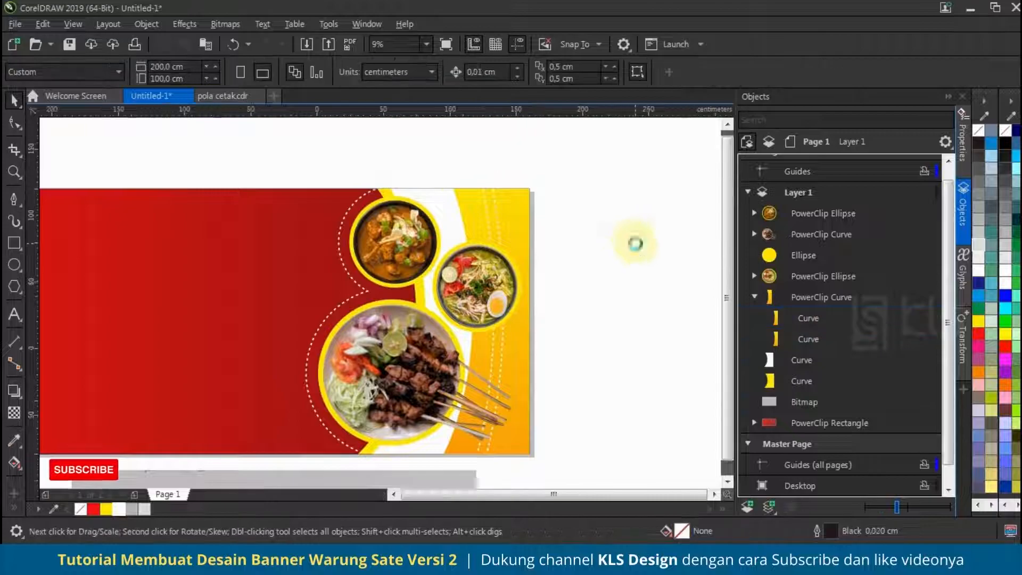
{"action": "scroll", "coordinate": [550, 344], "scroll_direction": "down", "scroll_amount": 3}
{"action": "scroll", "coordinate": [592, 303], "scroll_direction": "left", "scroll_amount": 2}
{"action": "scroll", "coordinate": [501, 292], "scroll_direction": "up", "scroll_amount": 1}
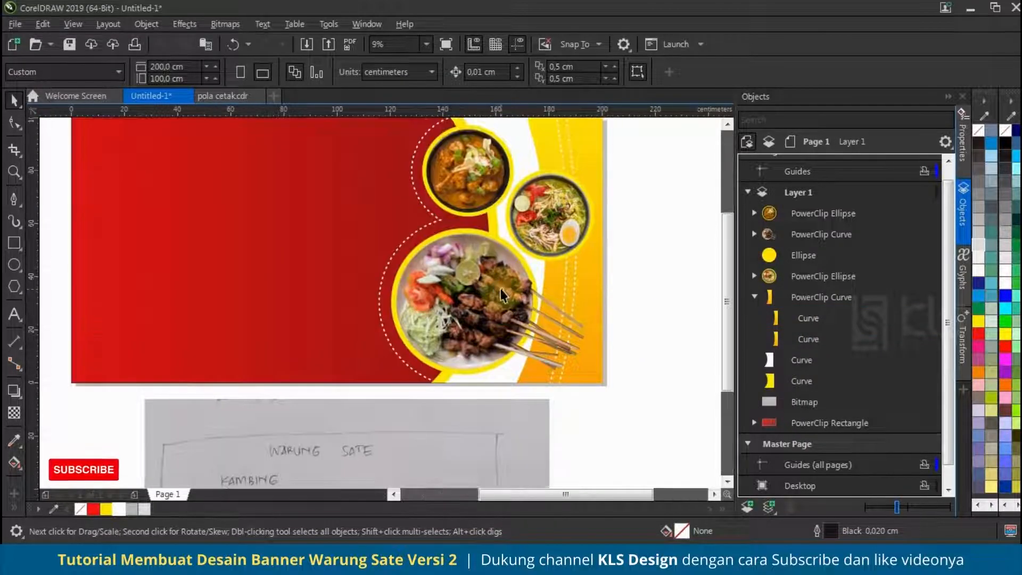
{"action": "scroll", "coordinate": [525, 299], "scroll_direction": "down", "scroll_amount": 1}
{"action": "scroll", "coordinate": [529, 254], "scroll_direction": "up", "scroll_amount": 3}
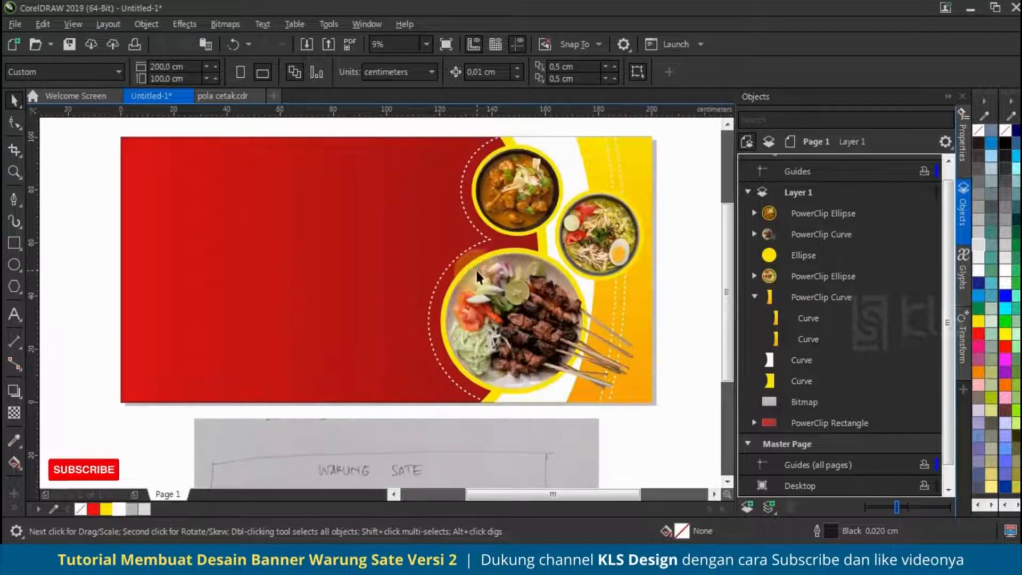
{"action": "scroll", "coordinate": [621, 190], "scroll_direction": "down", "scroll_amount": 4}
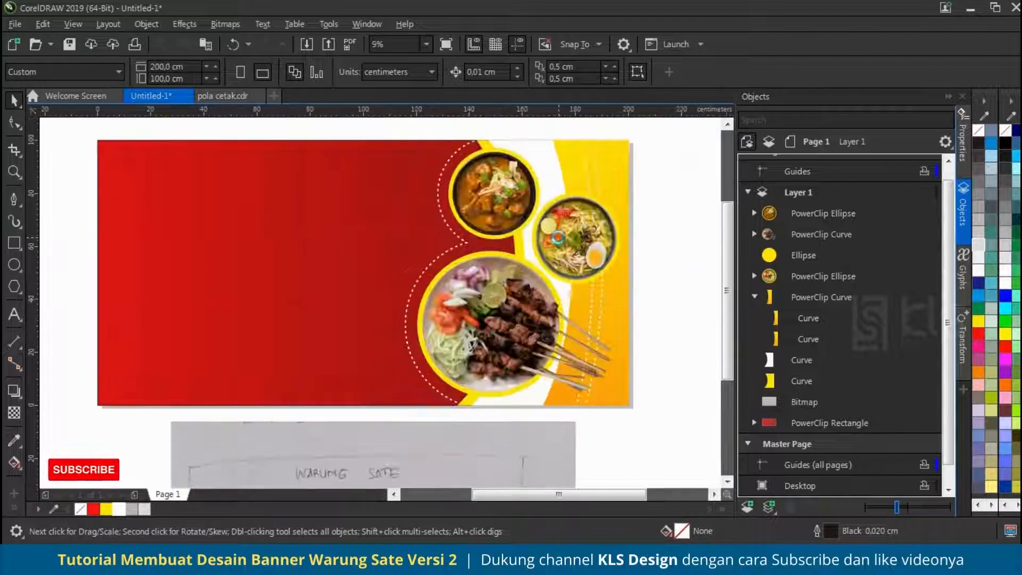
Step: Add the artistic text "WARUNG SATE" in the upper part of the banner's red area
{"action": "scroll", "coordinate": [394, 236], "scroll_direction": "down", "scroll_amount": 3}
{"action": "left_click", "coordinate": [27, 309]}
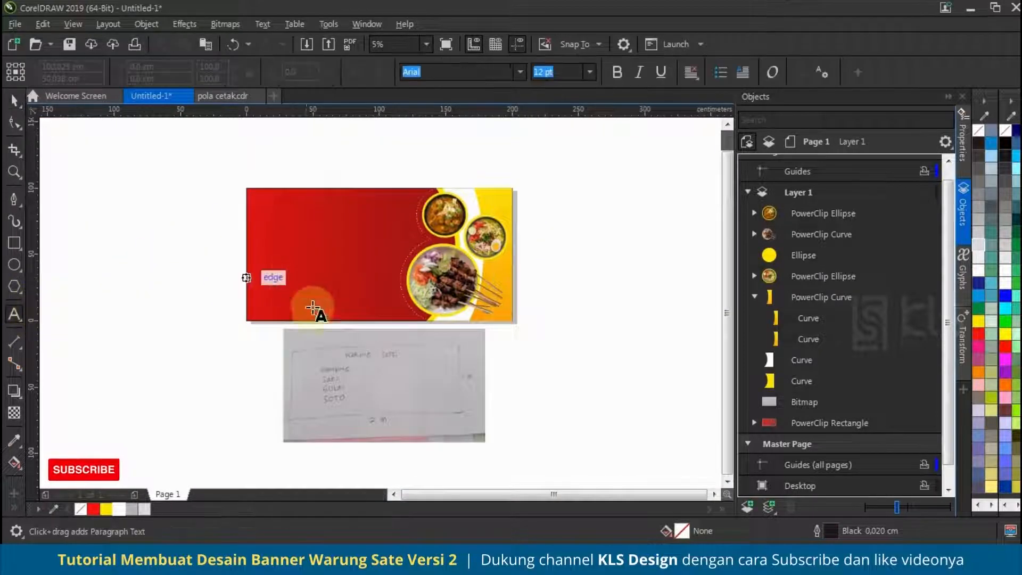
{"action": "scroll", "coordinate": [307, 248], "scroll_direction": "up", "scroll_amount": 3}
{"action": "left_click", "coordinate": [321, 263]}
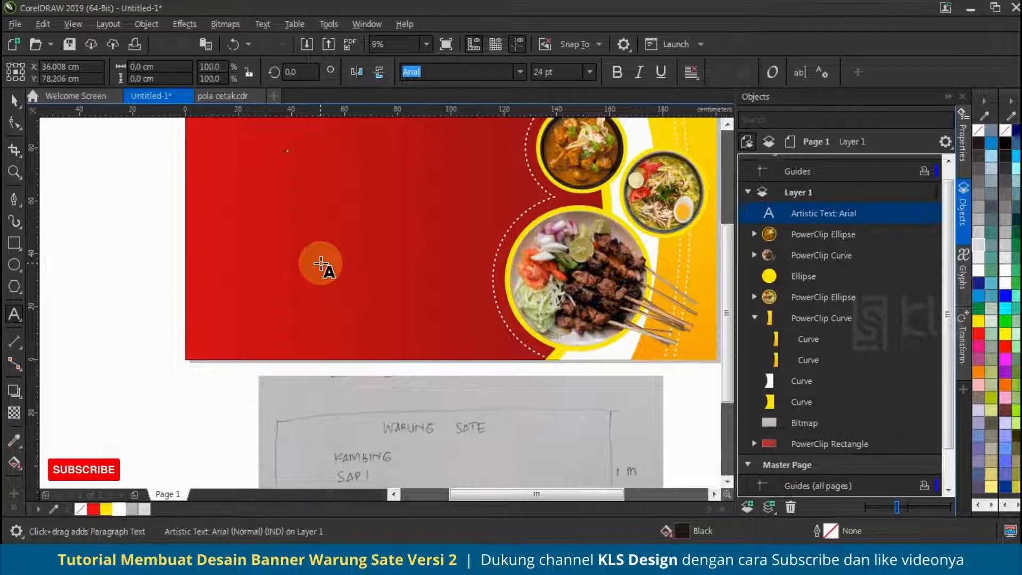
{"action": "left_click_drag", "start_coordinate": [313, 167], "coordinate": [369, 164]}
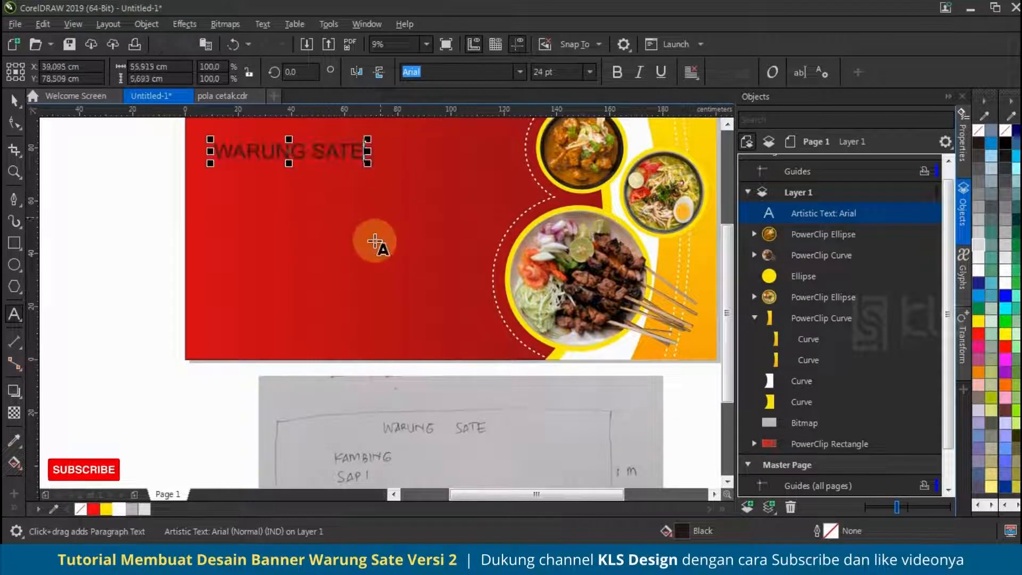
Step: Make the WARUNG SATE text bold and centre-aligned, and centre it horizontally on the banner's red background rectangle
{"action": "left_click", "coordinate": [10, 102]}
{"action": "left_click", "coordinate": [621, 71]}
{"action": "left_click", "coordinate": [692, 73]}
{"action": "left_click", "coordinate": [708, 125]}
{"action": "left_click", "coordinate": [367, 198], "text": "shift"}
{"action": "key", "text": "c"}
{"action": "left_click", "coordinate": [120, 236]}
{"action": "scroll", "coordinate": [420, 210], "scroll_direction": "down", "scroll_amount": 1}
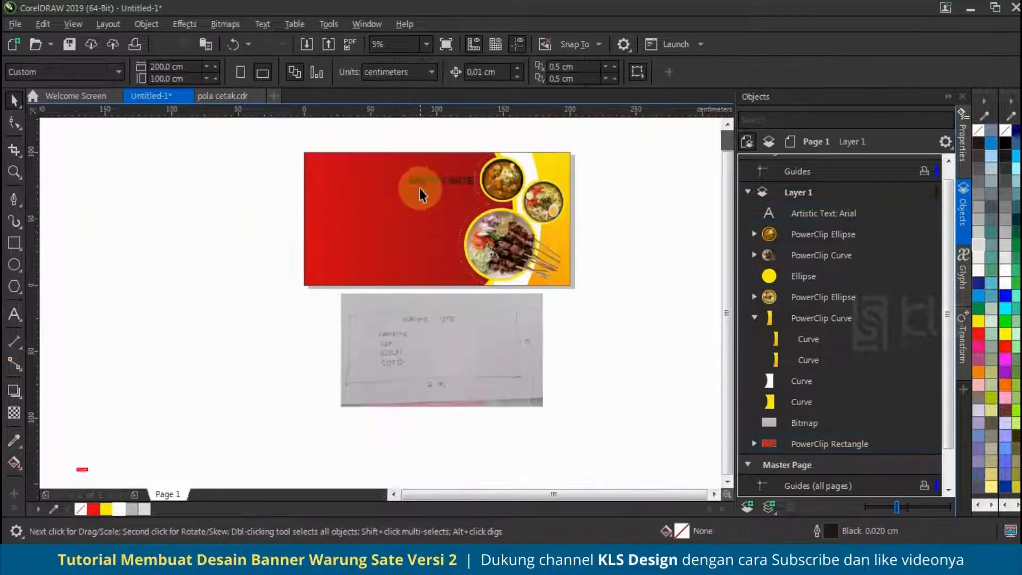
Step: Enlarge the WARUNG SATE title to about 367 pt in the red area's upper left and duplicate it below at about 279 pt
{"action": "scroll", "coordinate": [420, 175], "scroll_direction": "up", "scroll_amount": 1}
{"action": "left_click_drag", "start_coordinate": [433, 190], "coordinate": [319, 174]}
{"action": "left_click_drag", "start_coordinate": [418, 164], "coordinate": [429, 194]}
{"action": "scroll", "coordinate": [450, 145], "scroll_direction": "down", "scroll_amount": 1}
{"action": "right_click", "coordinate": [441, 185]}
{"action": "scroll", "coordinate": [435, 276], "scroll_direction": "up", "scroll_amount": 1}
{"action": "scroll", "coordinate": [402, 218], "scroll_direction": "down", "scroll_amount": 1}
{"action": "left_click_drag", "start_coordinate": [395, 158], "coordinate": [403, 163]}
{"action": "scroll", "coordinate": [402, 192], "scroll_direction": "up", "scroll_amount": 1}
Step: Move the sketch photo up beside the text and replace the duplicated title with KAMBING, SAPI, GULAI and SOTO on four lines
{"action": "left_click_drag", "start_coordinate": [416, 452], "coordinate": [383, 328]}
{"action": "scroll", "coordinate": [393, 352], "scroll_direction": "down", "scroll_amount": 1}
{"action": "scroll", "coordinate": [381, 282], "scroll_direction": "up", "scroll_amount": 1}
{"action": "double_click", "coordinate": [407, 223]}
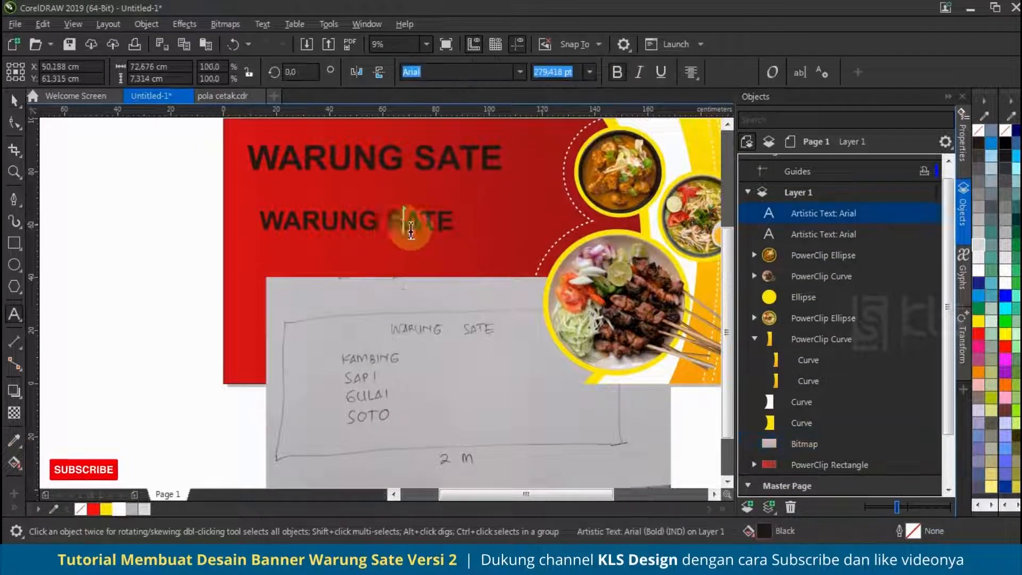
{"action": "key", "text": "ctrl+a"}
{"action": "type", "text": "KK"}
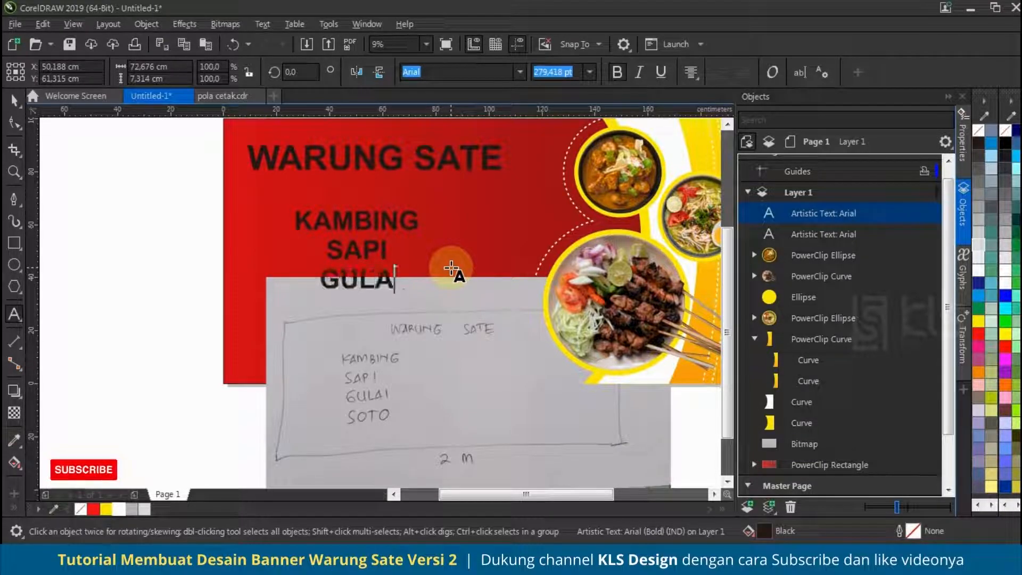
Step: Left-align all four lines of the menu list
{"action": "key", "text": "ctrl+a"}
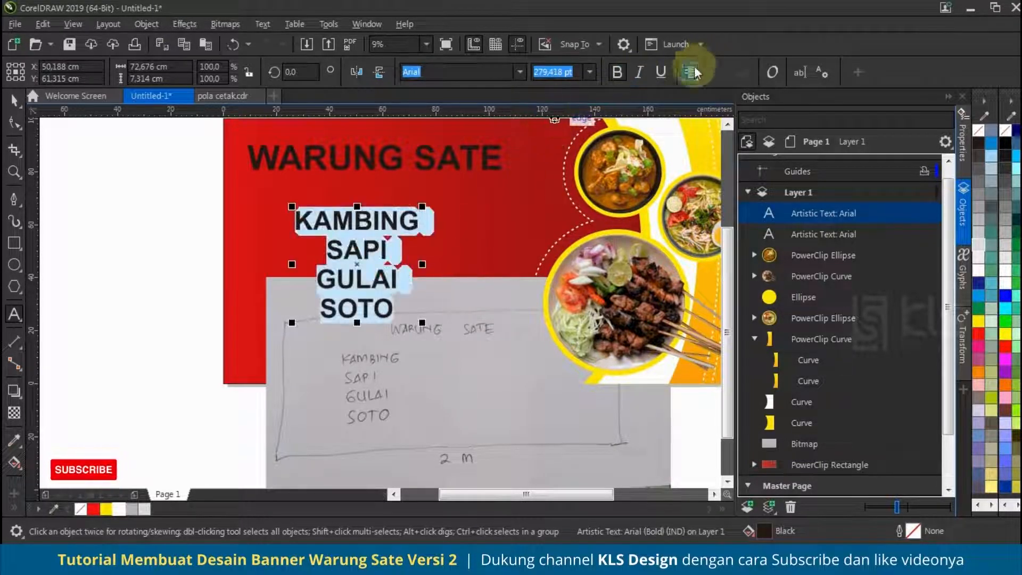
{"action": "left_click", "coordinate": [691, 72]}
{"action": "left_click", "coordinate": [709, 110]}
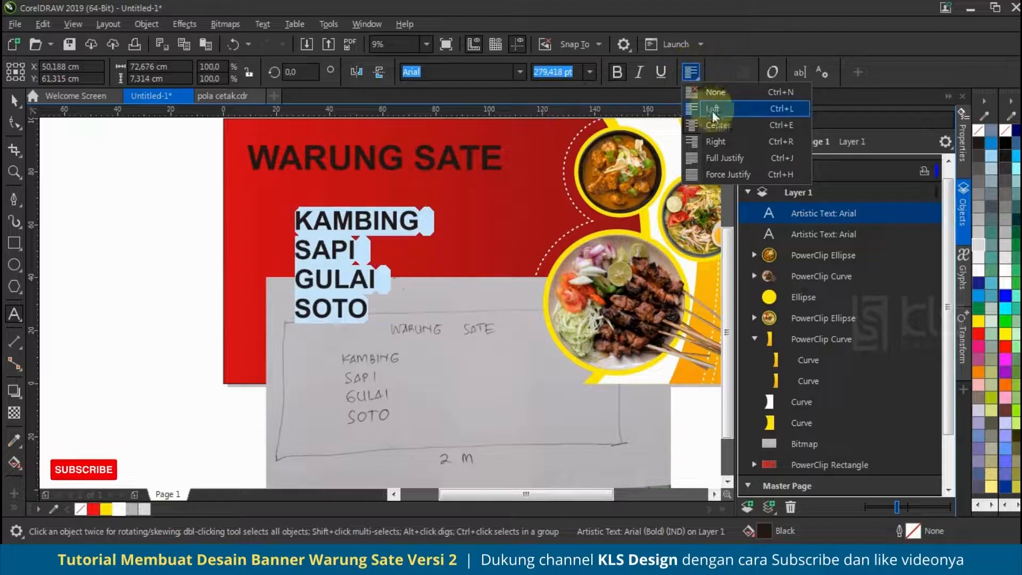
{"action": "left_click", "coordinate": [301, 224]}
Step: Try the Poppins Black and Poppins SemiBold fonts on the menu list
{"action": "left_click", "coordinate": [14, 100]}
{"action": "left_click", "coordinate": [520, 72]}
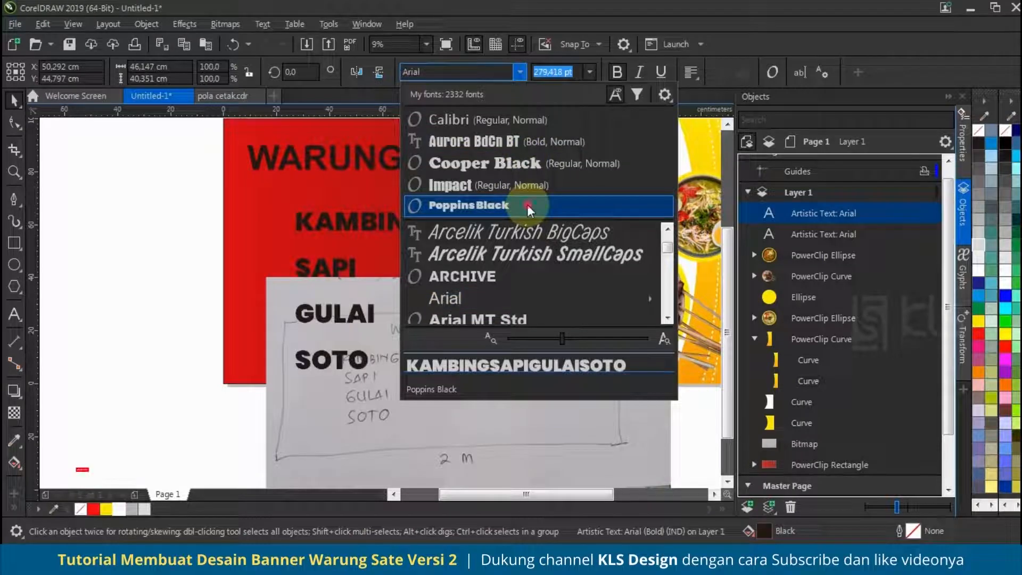
{"action": "left_click", "coordinate": [527, 205]}
{"action": "left_click", "coordinate": [520, 72]}
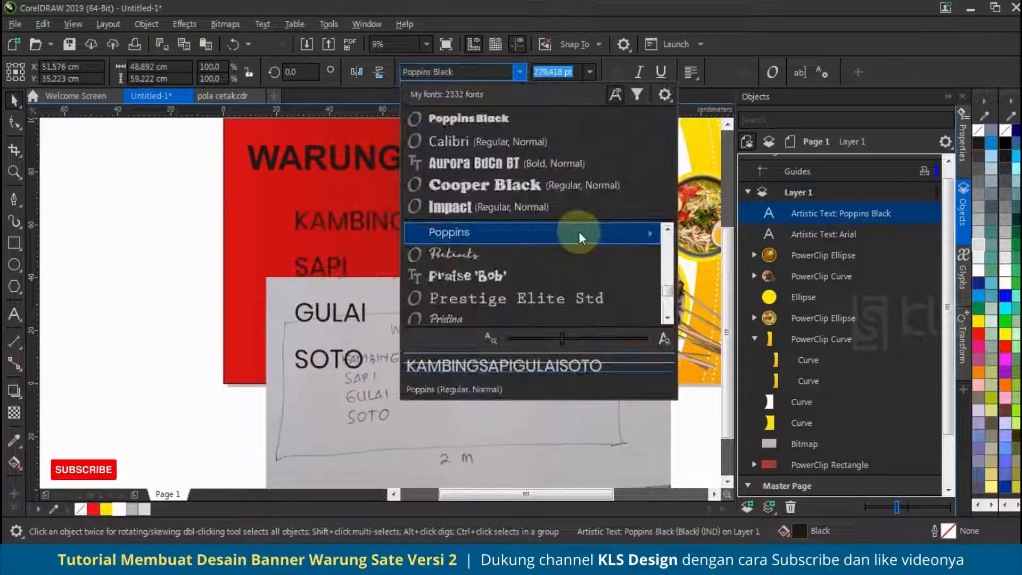
{"action": "mouse_move", "coordinate": [605, 230]}
{"action": "left_click", "coordinate": [825, 382]}
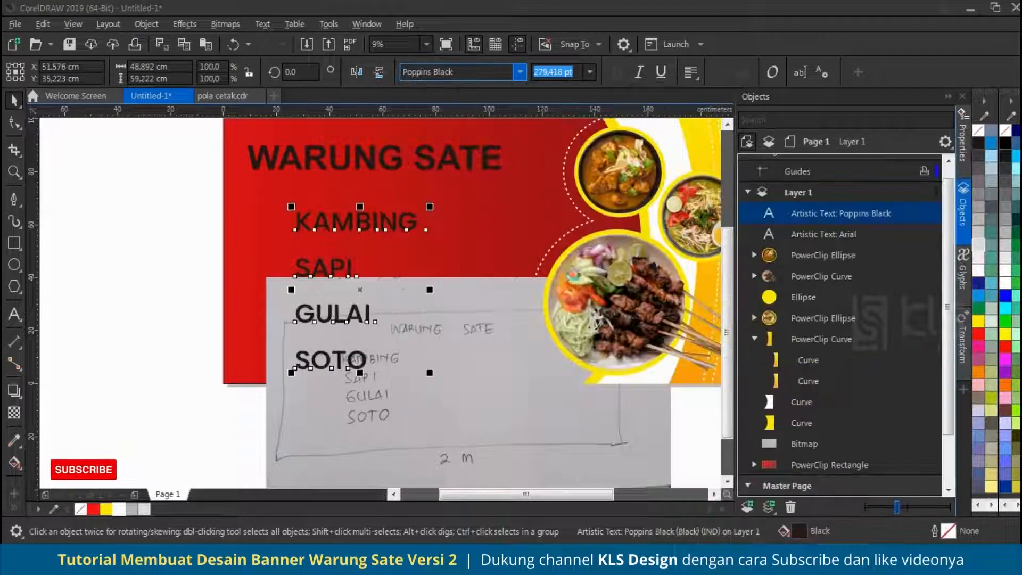
Step: Set the menu list's font to Poppins ExtraBold
{"action": "left_click", "coordinate": [520, 72]}
{"action": "mouse_move", "coordinate": [647, 234]}
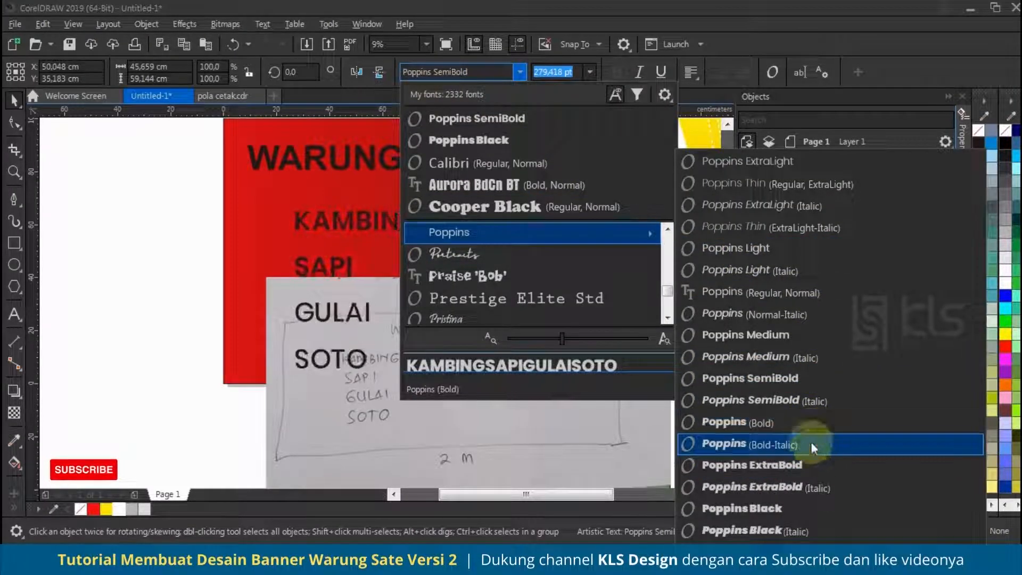
{"action": "left_click", "coordinate": [810, 465]}
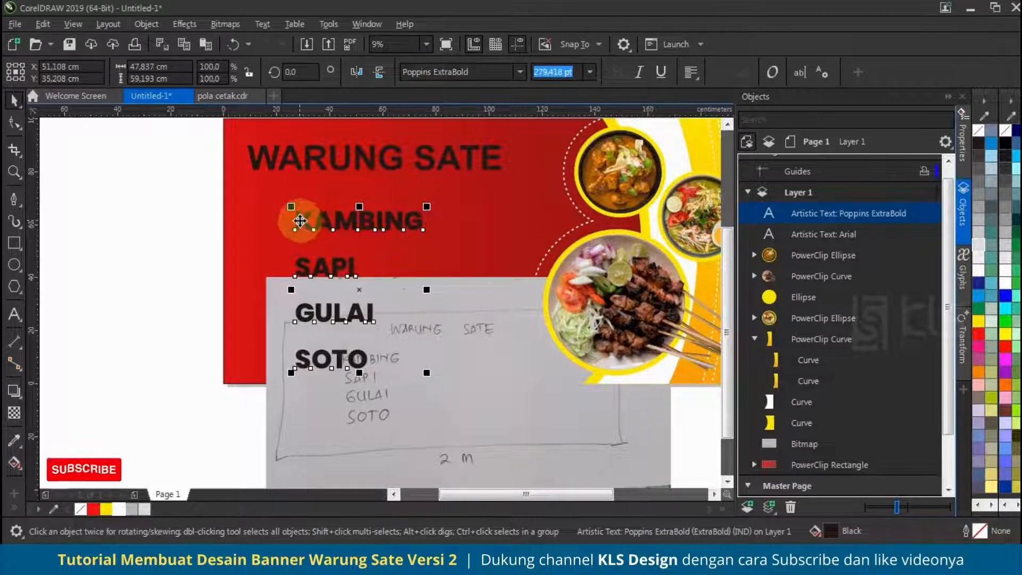
Step: Set the menu list's line spacing to 60% of character height
{"action": "key", "text": "ctrl+a"}
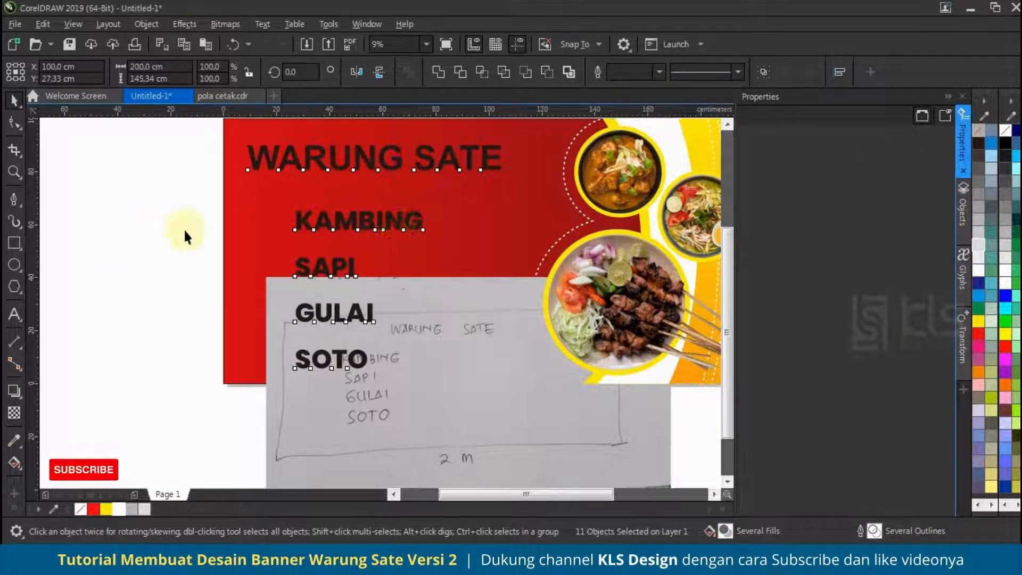
{"action": "left_click", "coordinate": [193, 237]}
{"action": "left_click", "coordinate": [399, 218]}
{"action": "left_click", "coordinate": [813, 115]}
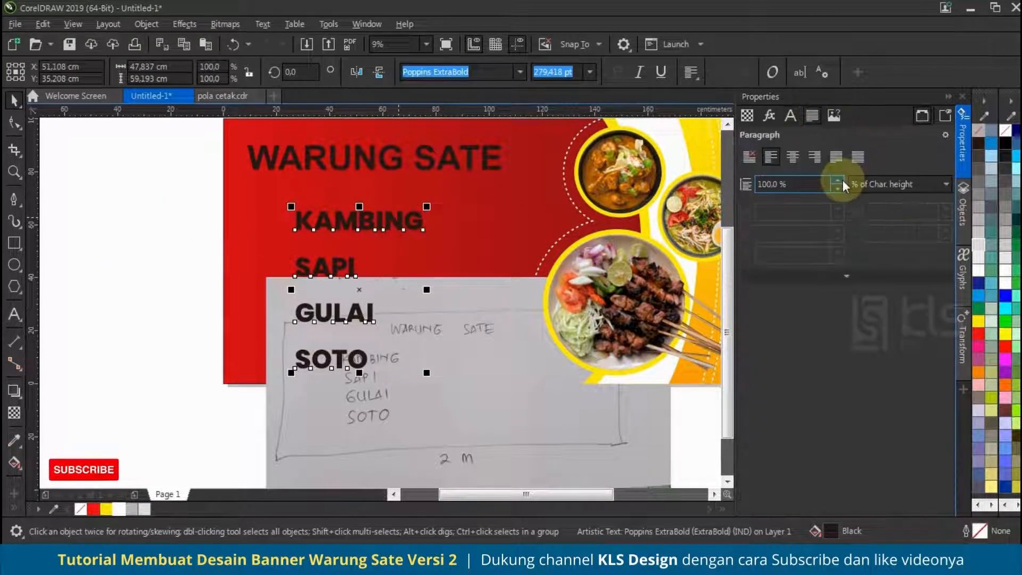
{"action": "double_click", "coordinate": [812, 182]}
{"action": "type", "text": "50"}
{"action": "key", "text": "Return"}
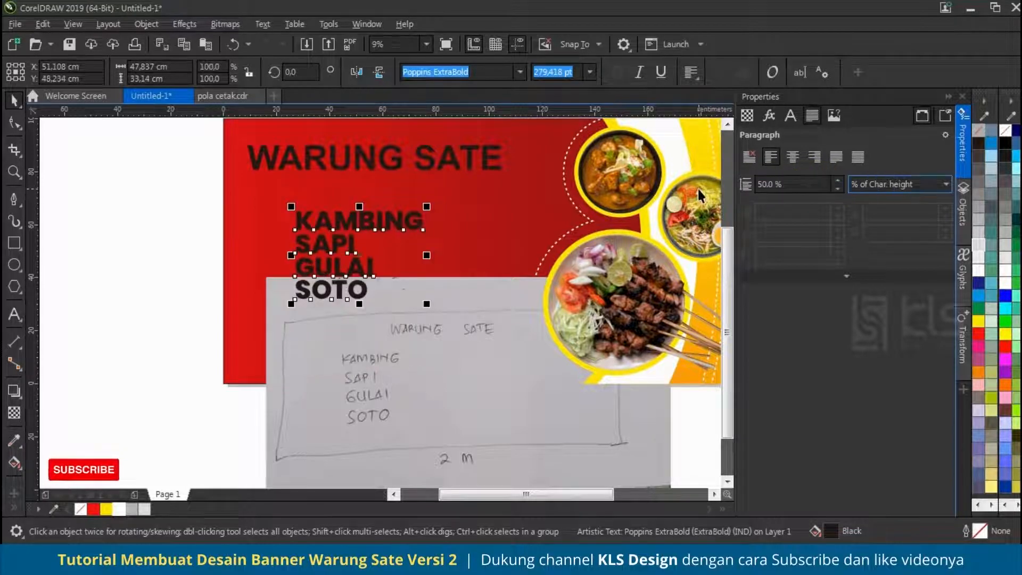
{"action": "type", "text": "60"}
{"action": "key", "text": "Return"}
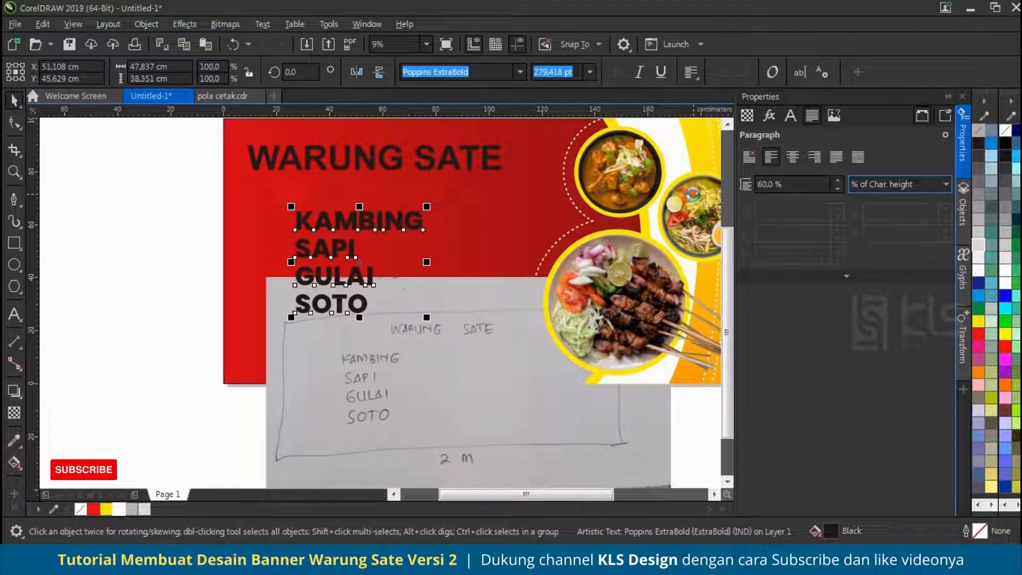
Step: Insert the round bullet glyph in front of KAMBING, SAPI, GULAI and SOTO
{"action": "left_click", "coordinate": [300, 221]}
{"action": "left_click", "coordinate": [300, 221]}
{"action": "left_click", "coordinate": [965, 260]}
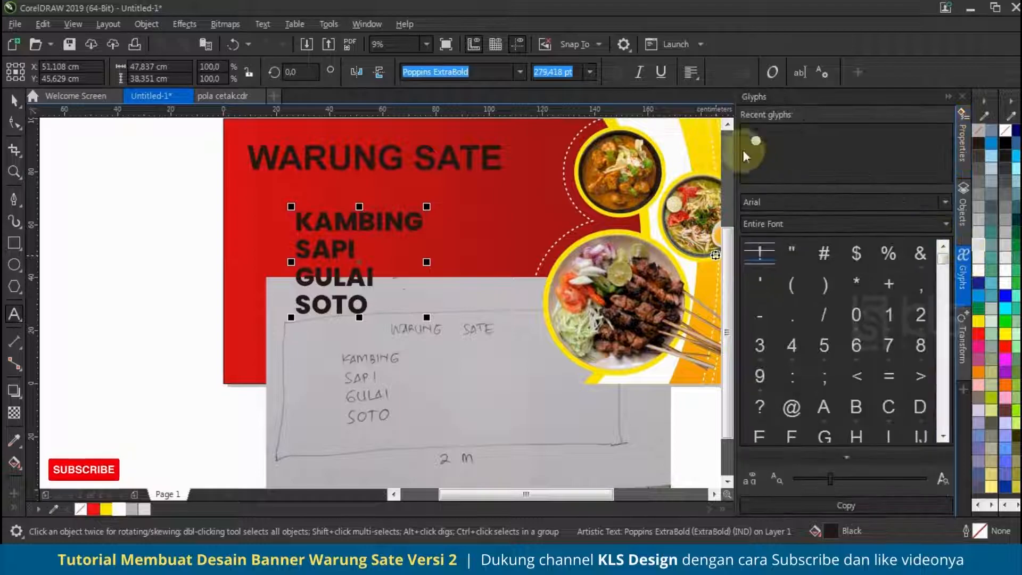
{"action": "double_click", "coordinate": [757, 141]}
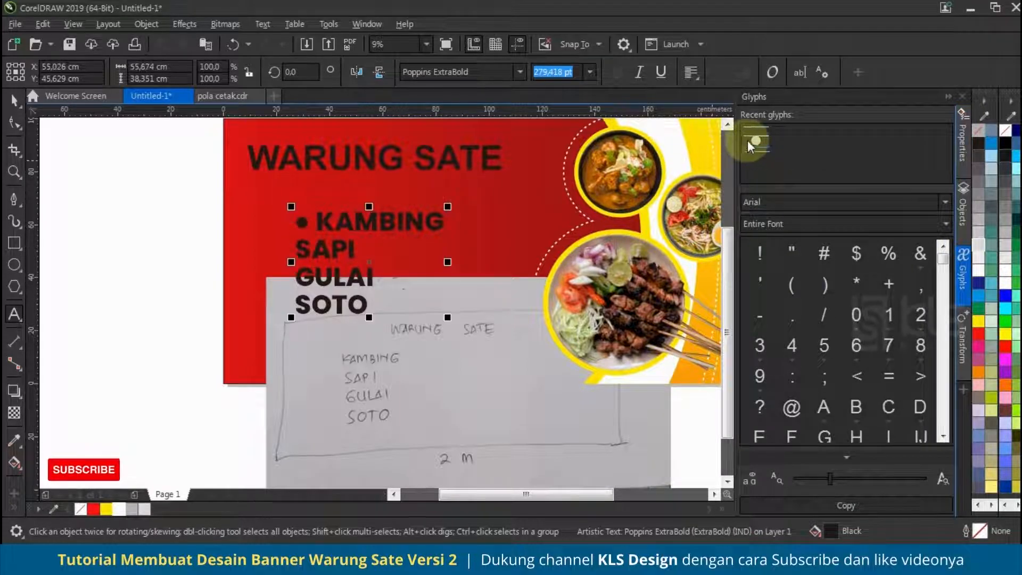
{"action": "double_click", "coordinate": [753, 143]}
{"action": "left_click", "coordinate": [313, 251]}
{"action": "left_click", "coordinate": [299, 276]}
{"action": "double_click", "coordinate": [757, 143]}
{"action": "left_click", "coordinate": [297, 304]}
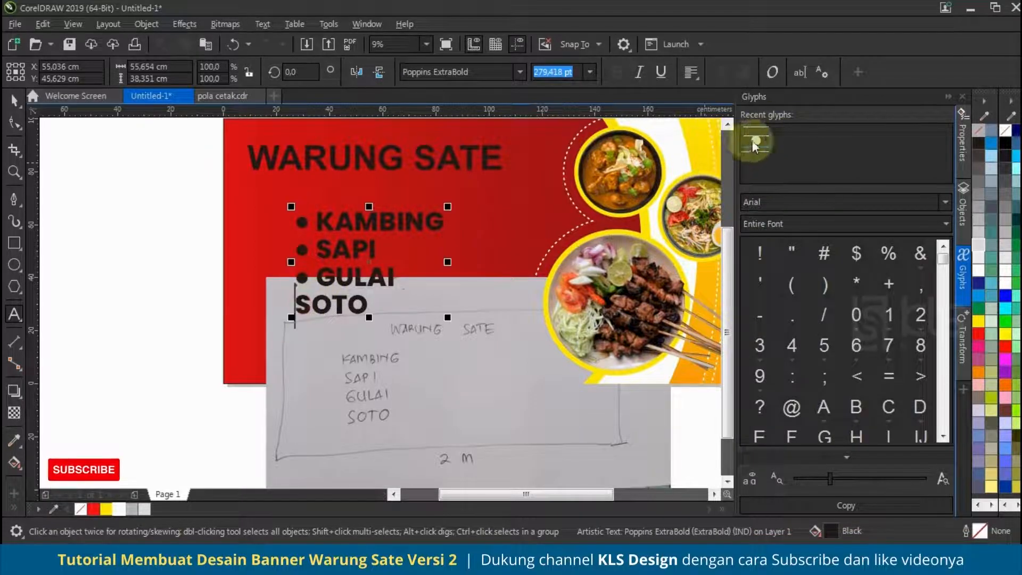
{"action": "double_click", "coordinate": [752, 140]}
{"action": "left_click", "coordinate": [14, 100]}
Step: Move the sketch photo back below the banner and shift the bulleted menu list slightly left
{"action": "left_click", "coordinate": [368, 260]}
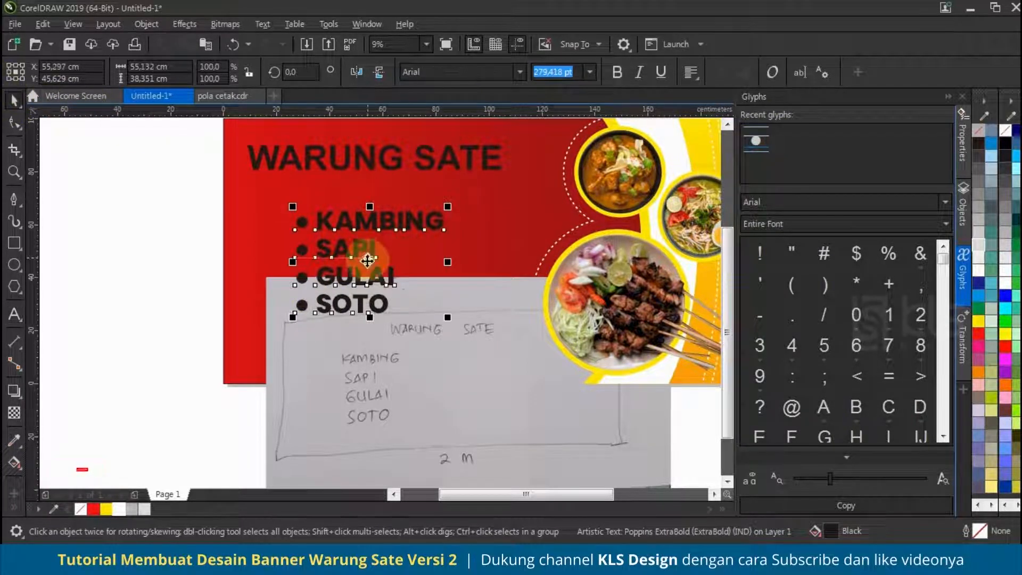
{"action": "scroll", "coordinate": [397, 297], "scroll_direction": "down", "scroll_amount": 1}
{"action": "left_click_drag", "start_coordinate": [430, 316], "coordinate": [408, 386]}
{"action": "scroll", "coordinate": [374, 270], "scroll_direction": "up", "scroll_amount": 1}
{"action": "mouse_move", "coordinate": [379, 248]}
{"action": "left_mouse_down"}
{"action": "mouse_move", "coordinate": [333, 273]}
{"action": "mouse_move", "coordinate": [348, 260]}
{"action": "mouse_move", "coordinate": [344, 247]}
{"action": "left_mouse_up"}
Step: Try the Poppins Black font on the WARUNG SATE title
{"action": "left_click", "coordinate": [408, 187]}
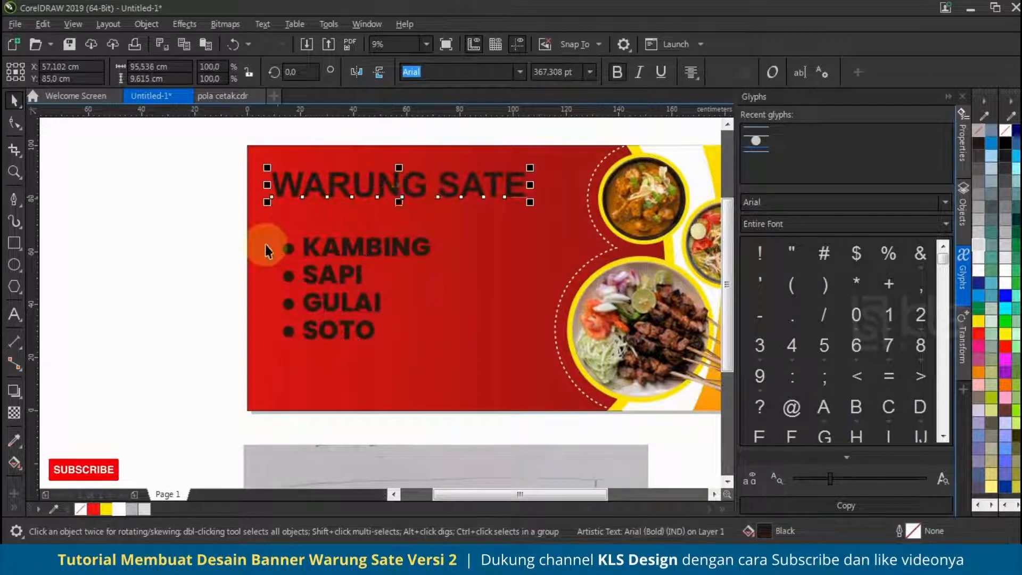
{"action": "scroll", "coordinate": [307, 236], "scroll_direction": "down", "scroll_amount": 1}
{"action": "scroll", "coordinate": [436, 206], "scroll_direction": "up", "scroll_amount": 1}
{"action": "left_click", "coordinate": [520, 72]}
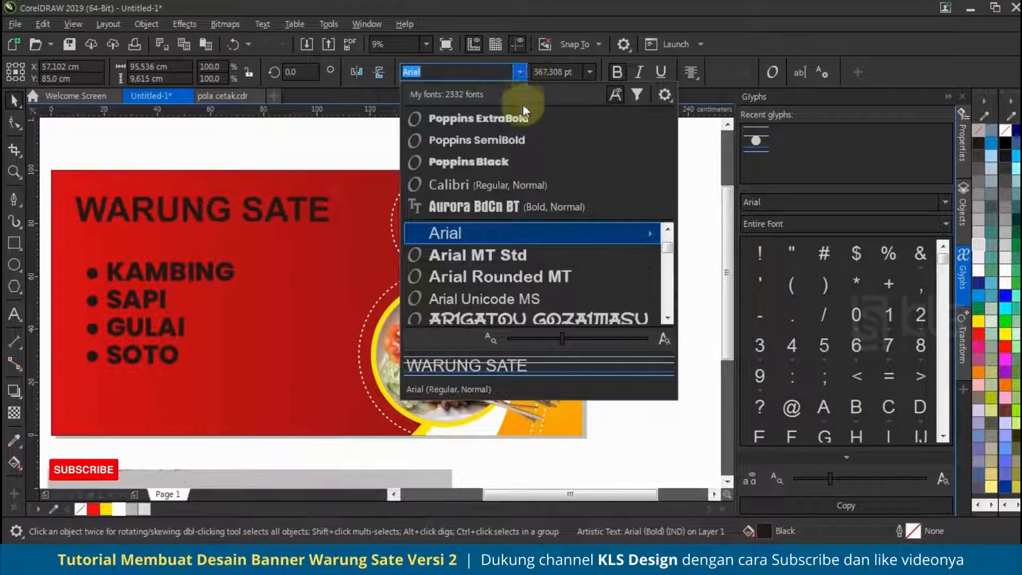
{"action": "left_click", "coordinate": [525, 162]}
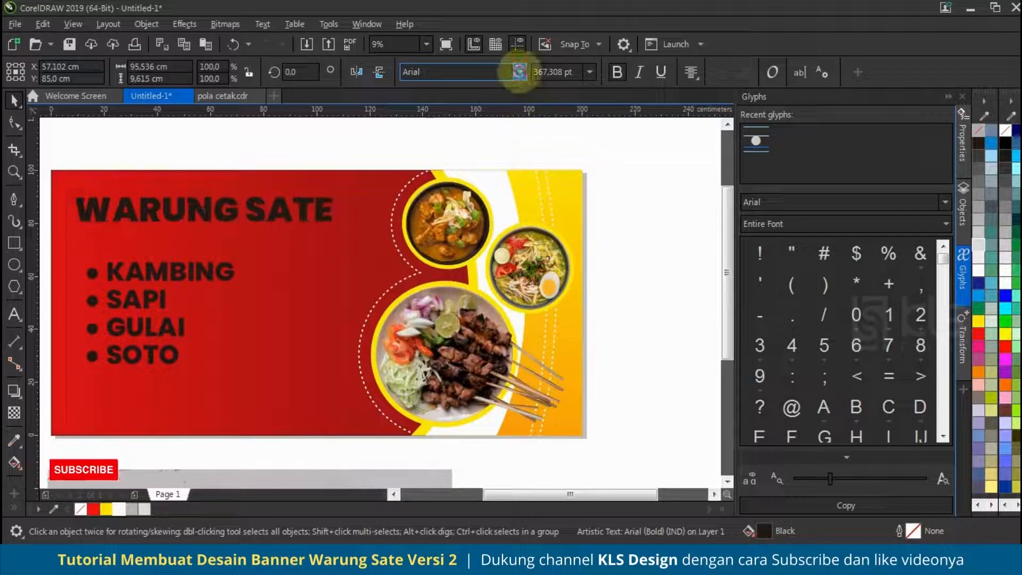
Step: Set the WARUNG SATE title's font to QUARTZO demo
{"action": "left_click", "coordinate": [520, 72]}
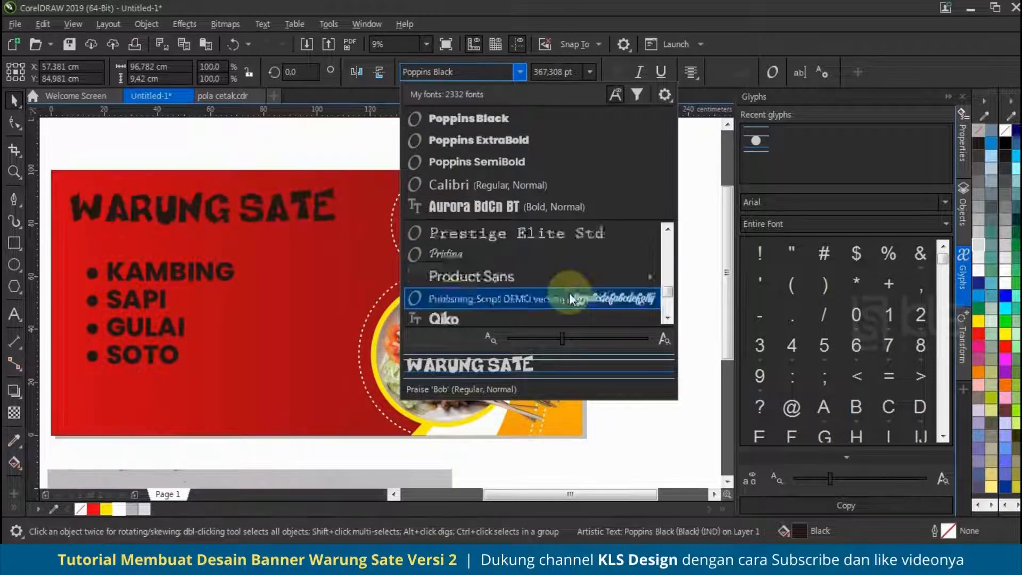
{"action": "scroll", "coordinate": [570, 292], "scroll_direction": "down", "scroll_amount": 1}
{"action": "left_click", "coordinate": [568, 276]}
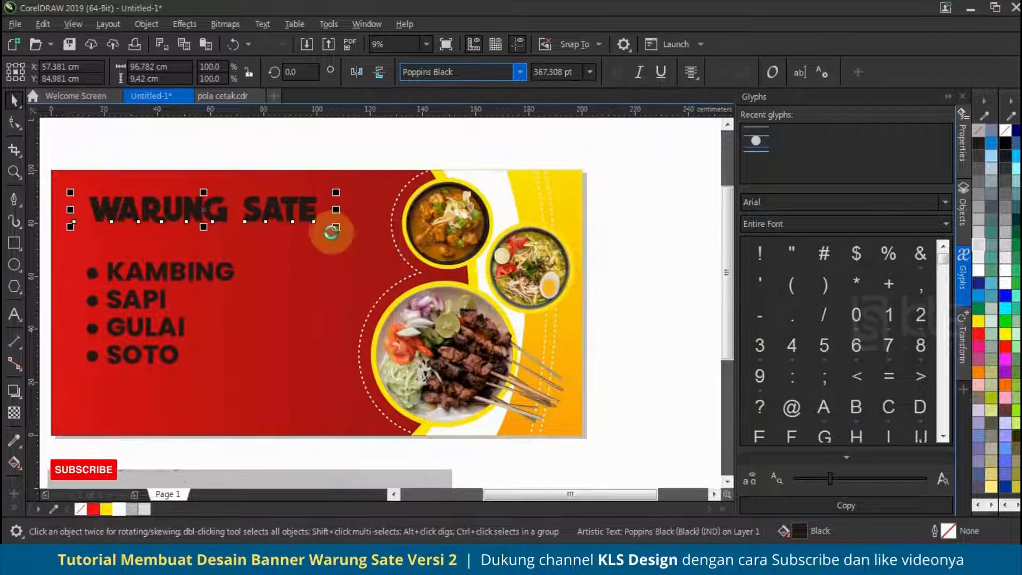
Step: Enlarge the title and recolour it white, and scale the menu list up to about 315 pt
{"action": "left_click_drag", "start_coordinate": [334, 231], "coordinate": [347, 206]}
{"action": "left_click", "coordinate": [980, 281]}
{"action": "left_click_drag", "start_coordinate": [272, 222], "coordinate": [364, 231]}
{"action": "left_click_drag", "start_coordinate": [312, 281], "coordinate": [345, 277]}
Step: Draw a yellow, outline-free bar about 115 by 11 cm along the banner's bottom left edge, rounding its upper right corner
{"action": "left_click", "coordinate": [14, 243]}
{"action": "mouse_move", "coordinate": [167, 439]}
{"action": "left_mouse_down"}
{"action": "mouse_move", "coordinate": [482, 413]}
{"action": "mouse_move", "coordinate": [476, 406]}
{"action": "mouse_move", "coordinate": [472, 427]}
{"action": "left_mouse_up"}
{"action": "left_click", "coordinate": [14, 124]}
{"action": "left_click", "coordinate": [473, 410]}
{"action": "left_click", "coordinate": [15, 101]}
{"action": "left_click", "coordinate": [105, 509]}
{"action": "right_click", "coordinate": [81, 509]}
{"action": "left_click", "coordinate": [75, 372]}
Step: Nudge the bulleted menu list slightly down and fill it white
{"action": "scroll", "coordinate": [202, 300], "scroll_direction": "down", "scroll_amount": 1}
{"action": "scroll", "coordinate": [242, 296], "scroll_direction": "up", "scroll_amount": 1}
{"action": "left_click_drag", "start_coordinate": [259, 283], "coordinate": [258, 289]}
{"action": "left_click", "coordinate": [109, 509]}
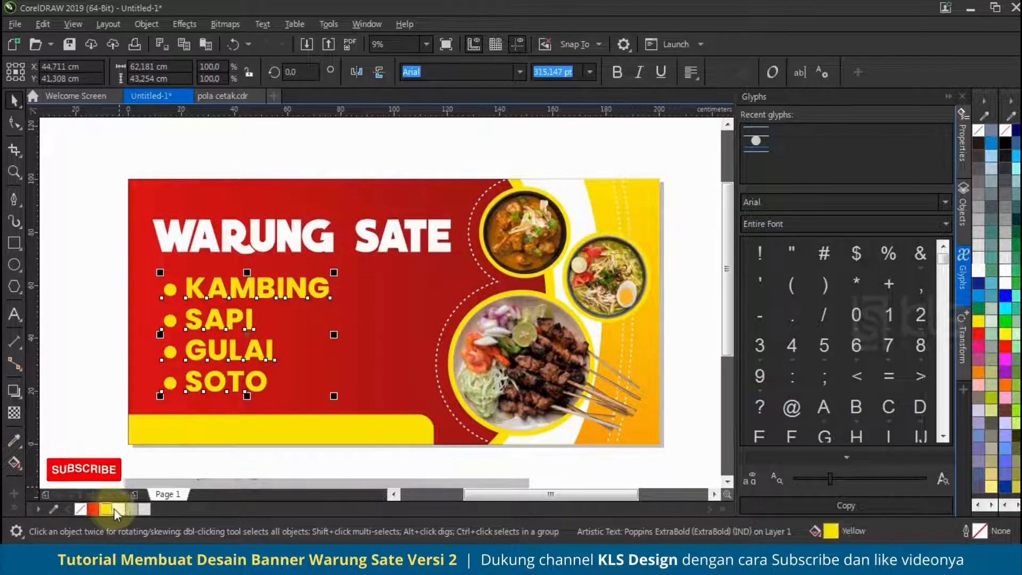
{"action": "left_click", "coordinate": [121, 510]}
{"action": "left_click", "coordinate": [101, 334]}
Step: Move the WARUNG SATE title slightly up and fill it yellow
{"action": "left_click_drag", "start_coordinate": [334, 241], "coordinate": [328, 234]}
{"action": "left_click", "coordinate": [106, 509]}
{"action": "left_click", "coordinate": [358, 170]}
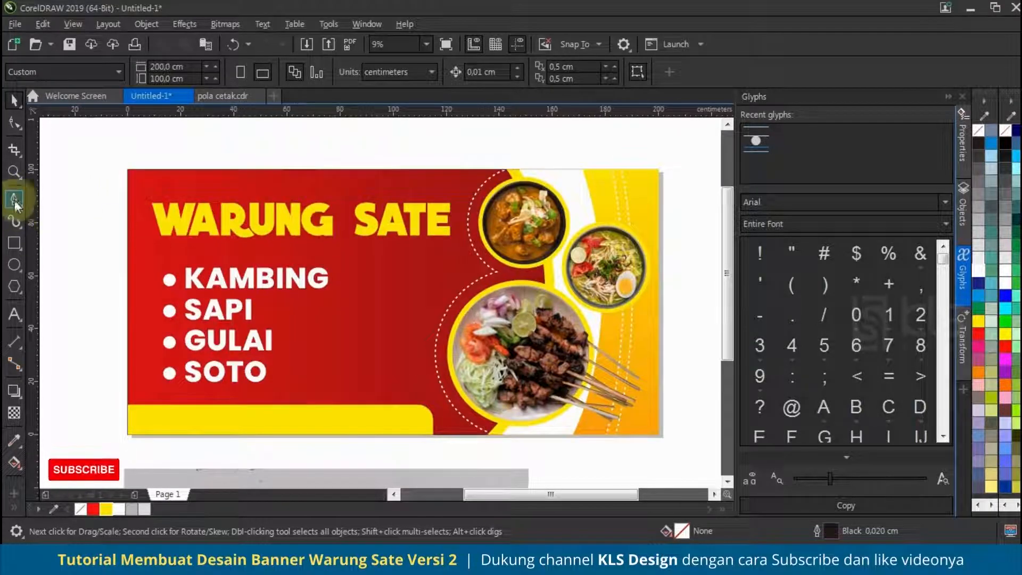
Step: Draw a closed wavy Pen shape about 190 cm tall over the banner's left half, filled red with no outline
{"action": "left_click", "coordinate": [13, 199]}
{"action": "scroll", "coordinate": [266, 227], "scroll_direction": "down", "scroll_amount": 1}
{"action": "left_click", "coordinate": [319, 175]}
{"action": "left_click_drag", "start_coordinate": [292, 281], "coordinate": [369, 341]}
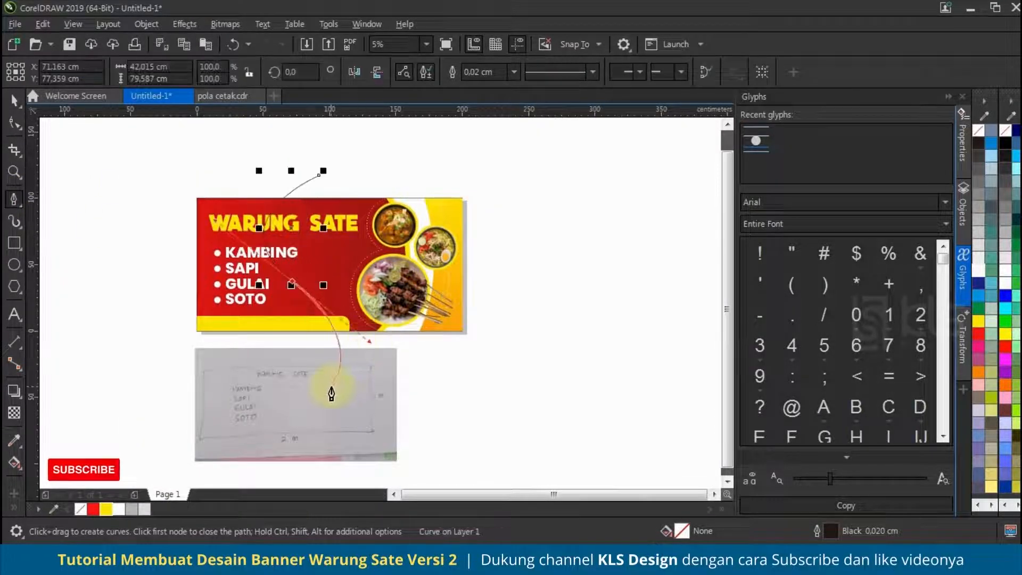
{"action": "left_click_drag", "start_coordinate": [354, 382], "coordinate": [317, 374]}
{"action": "left_click", "coordinate": [254, 432]}
{"action": "left_click_drag", "start_coordinate": [142, 287], "coordinate": [145, 258]}
{"action": "left_click_drag", "start_coordinate": [164, 176], "coordinate": [209, 176]}
{"action": "left_click", "coordinate": [14, 99]}
{"action": "left_click", "coordinate": [93, 509]}
{"action": "right_click", "coordinate": [81, 509]}
Step: Apply a horizontal linear fountain transparency to the red wavy shape, fading out towards its left side
{"action": "left_click", "coordinate": [14, 413]}
{"action": "left_click_drag", "start_coordinate": [313, 279], "coordinate": [175, 278]}
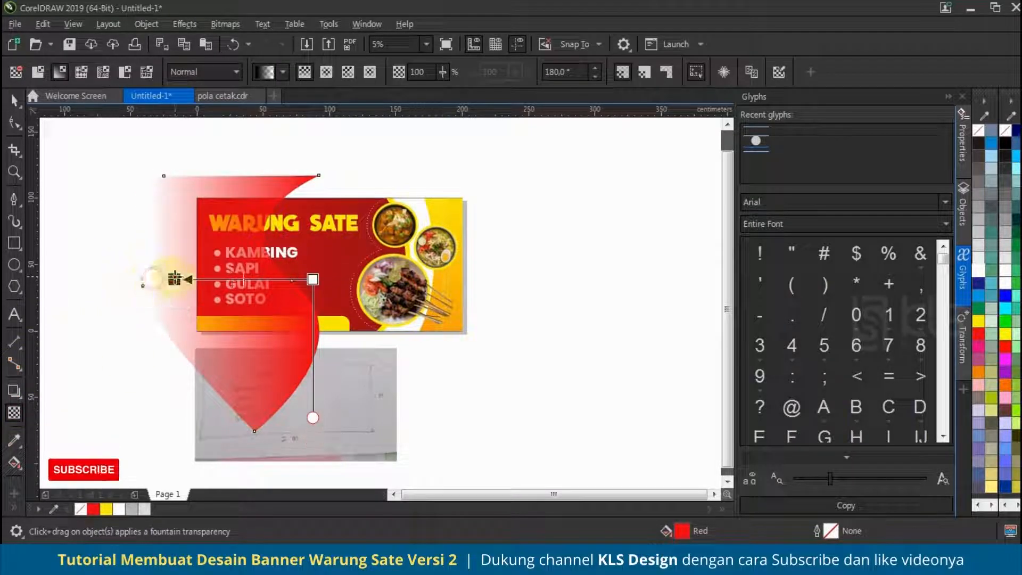
{"action": "left_click_drag", "start_coordinate": [313, 279], "coordinate": [360, 279]}
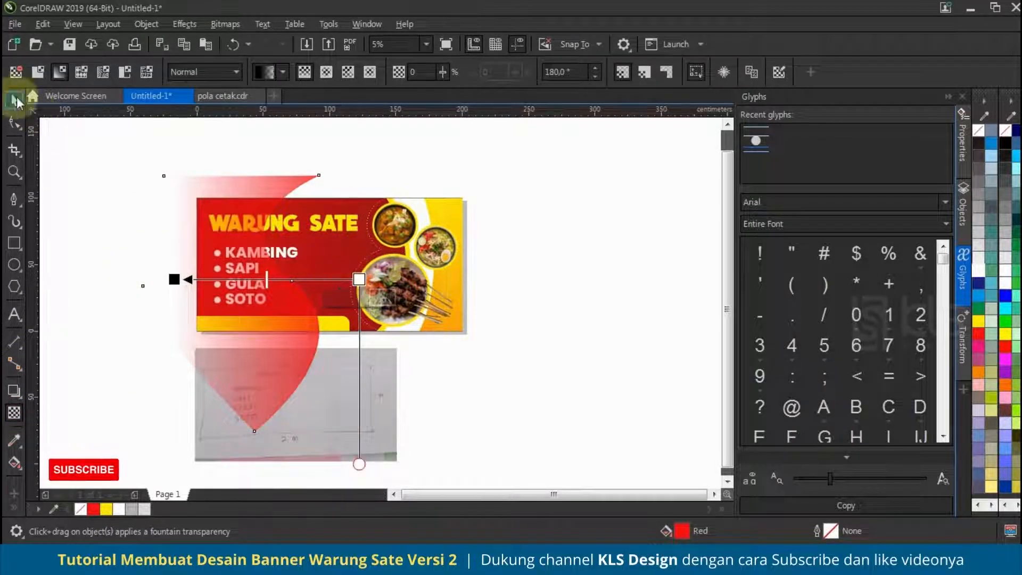
{"action": "left_click", "coordinate": [12, 99]}
Step: Duplicate the transparent red wavy shape with an offset to the left and PowerClip both copies inside the red background rectangle
{"action": "scroll", "coordinate": [259, 257], "scroll_direction": "up", "scroll_amount": 1}
{"action": "left_click_drag", "start_coordinate": [302, 306], "coordinate": [204, 315]}
{"action": "left_click", "coordinate": [299, 309], "text": "shift"}
{"action": "right_click", "coordinate": [300, 309]}
{"action": "left_click", "coordinate": [331, 321]}
{"action": "left_click", "coordinate": [376, 295]}
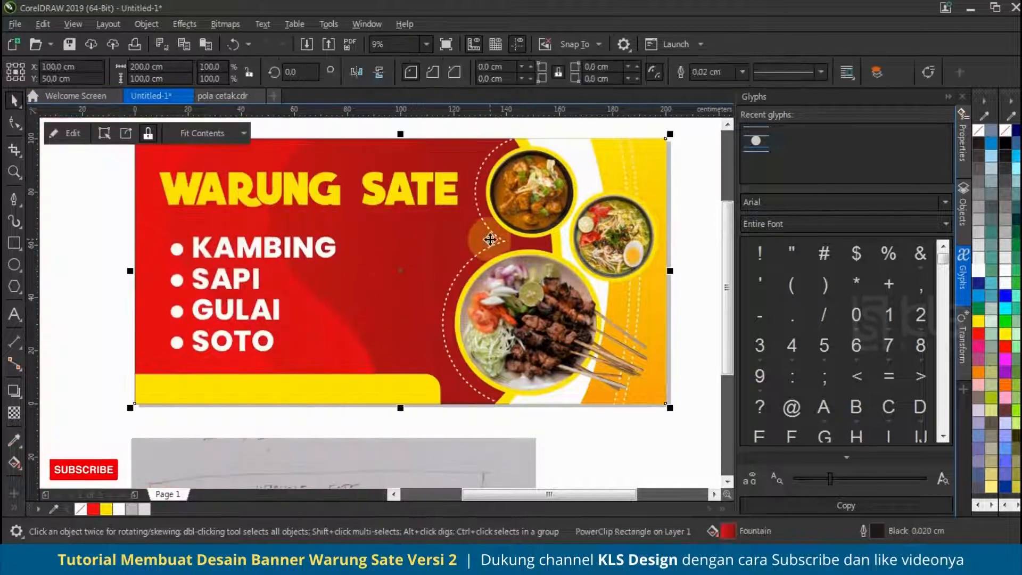
Step: Set the fill of both wavy curves inside the clipped background rectangle to the darker red C11 M100 Y100 K0
{"action": "scroll", "coordinate": [367, 308], "scroll_direction": "down", "scroll_amount": 1}
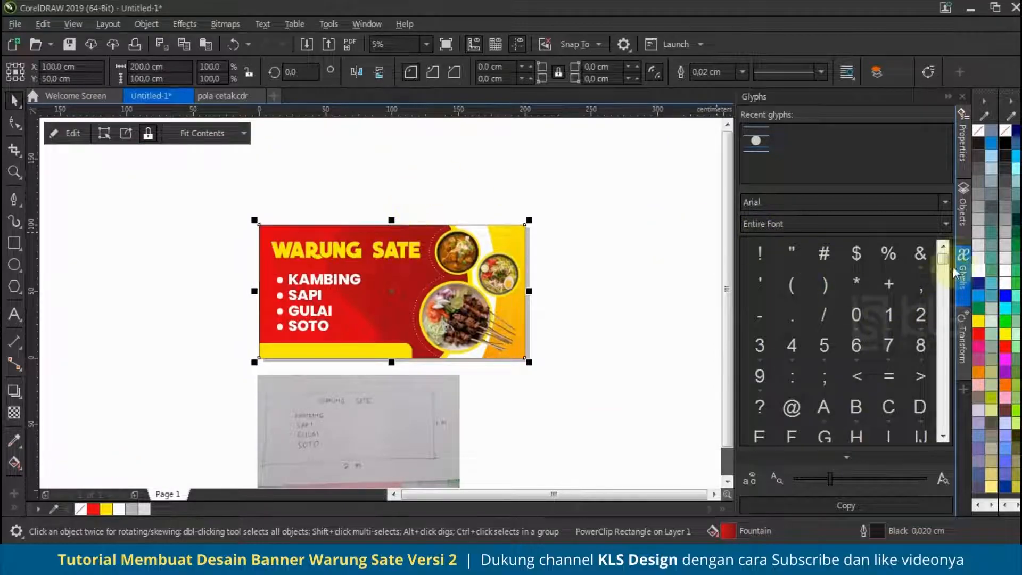
{"action": "left_click", "coordinate": [963, 206]}
{"action": "scroll", "coordinate": [788, 473], "scroll_direction": "down", "scroll_amount": 2}
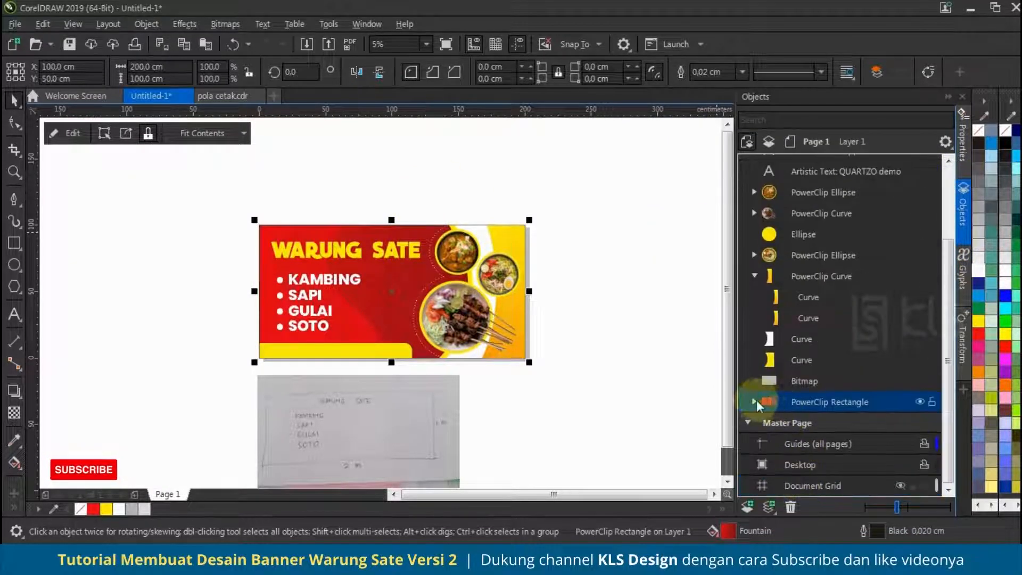
{"action": "left_click", "coordinate": [754, 402]}
{"action": "left_click", "coordinate": [809, 422]}
{"action": "left_click", "coordinate": [809, 443], "text": "shift"}
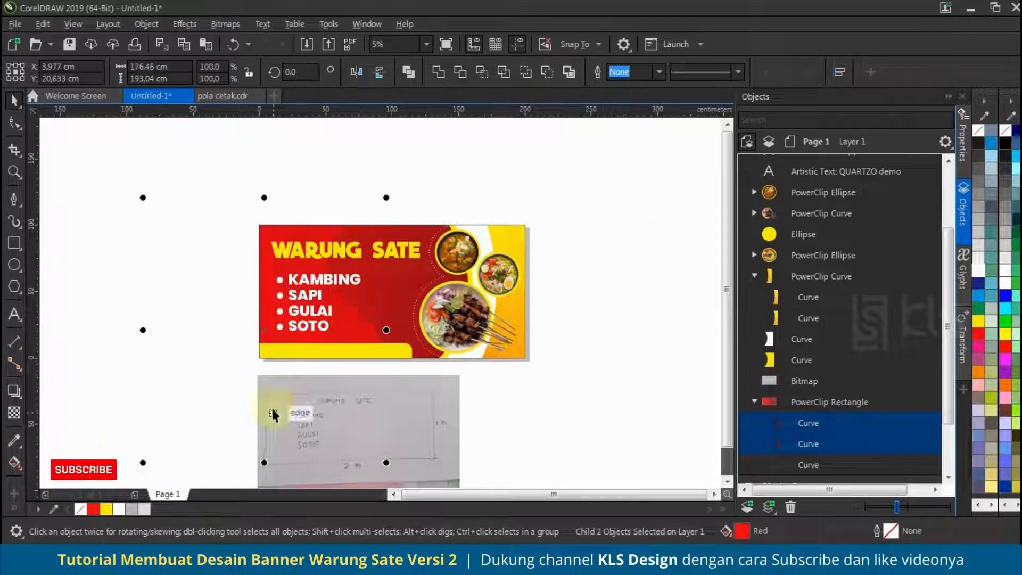
{"action": "left_click", "coordinate": [104, 512]}
{"action": "left_click", "coordinate": [96, 510]}
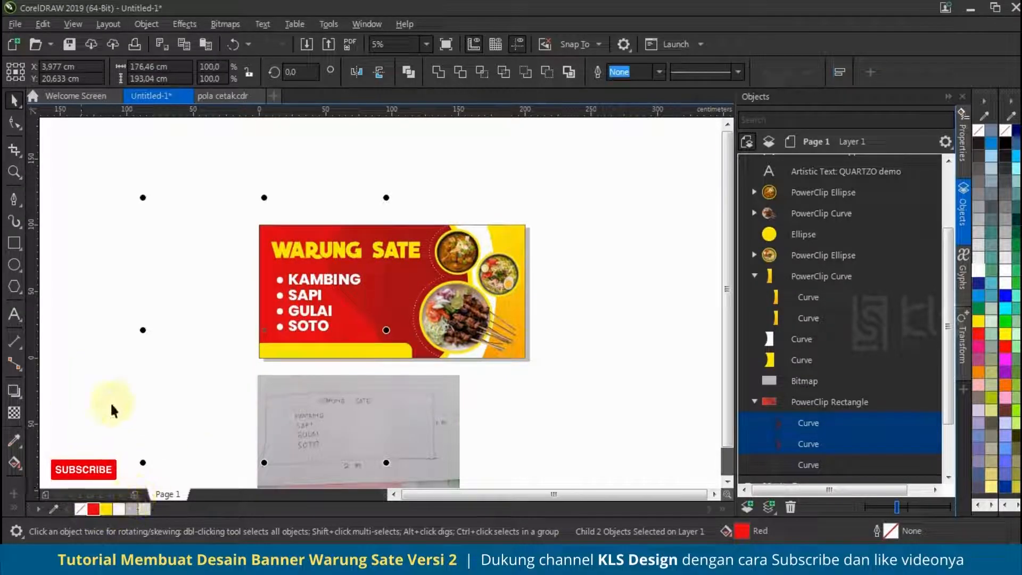
{"action": "double_click", "coordinate": [729, 530]}
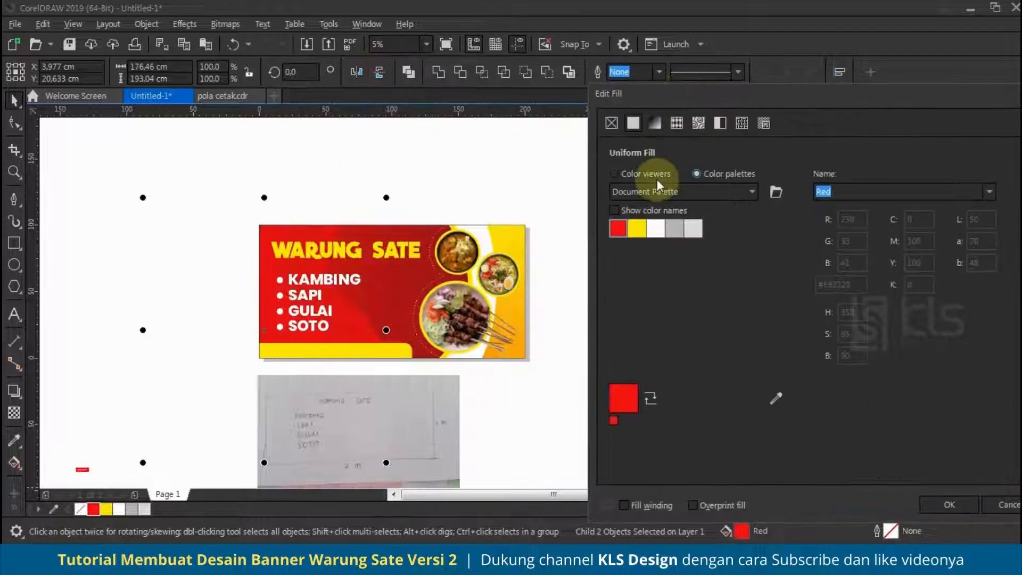
{"action": "left_click", "coordinate": [657, 178]}
{"action": "left_click", "coordinate": [783, 260]}
{"action": "left_click", "coordinate": [775, 308]}
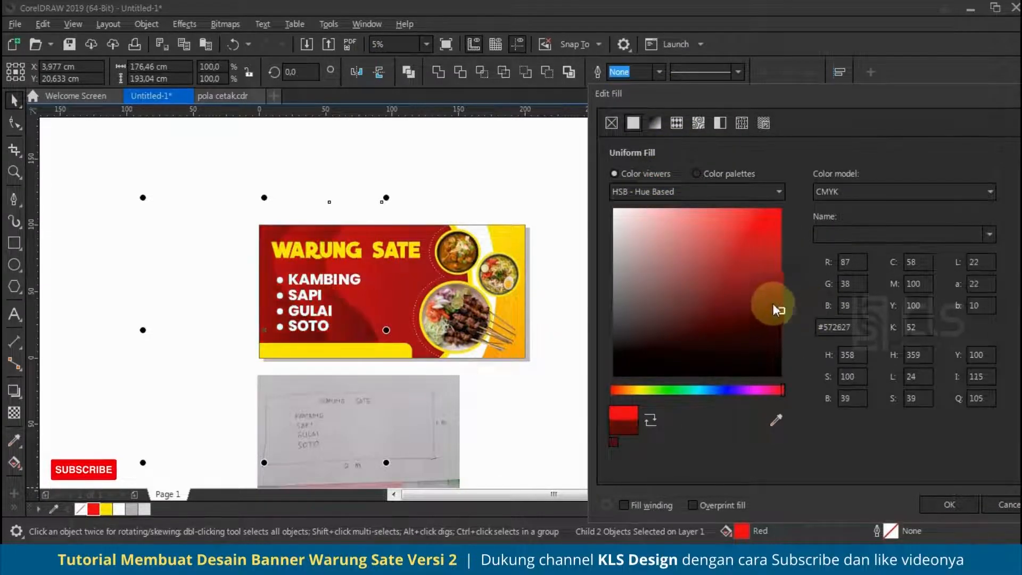
{"action": "left_click", "coordinate": [781, 257]}
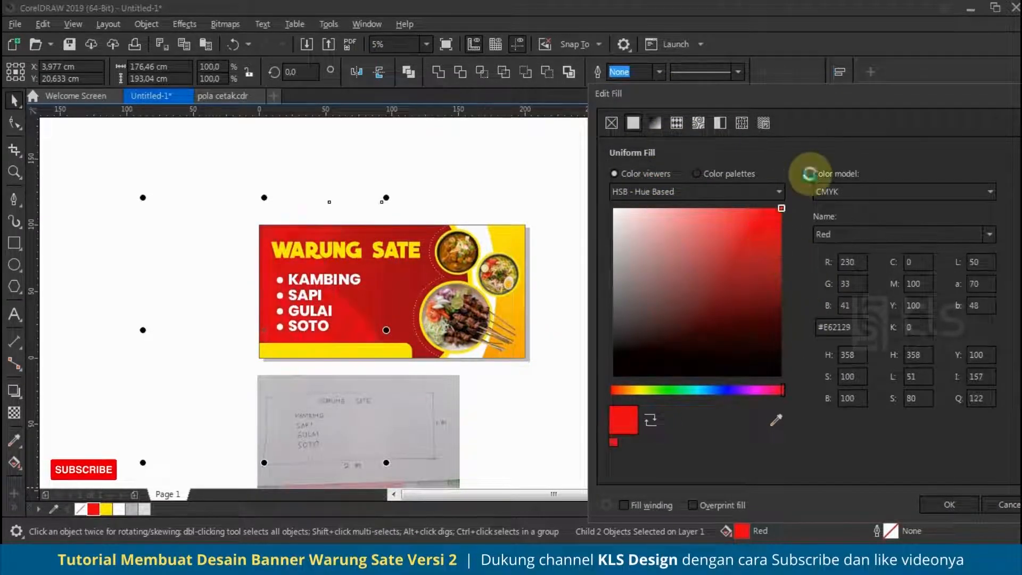
{"action": "left_click", "coordinate": [733, 232]}
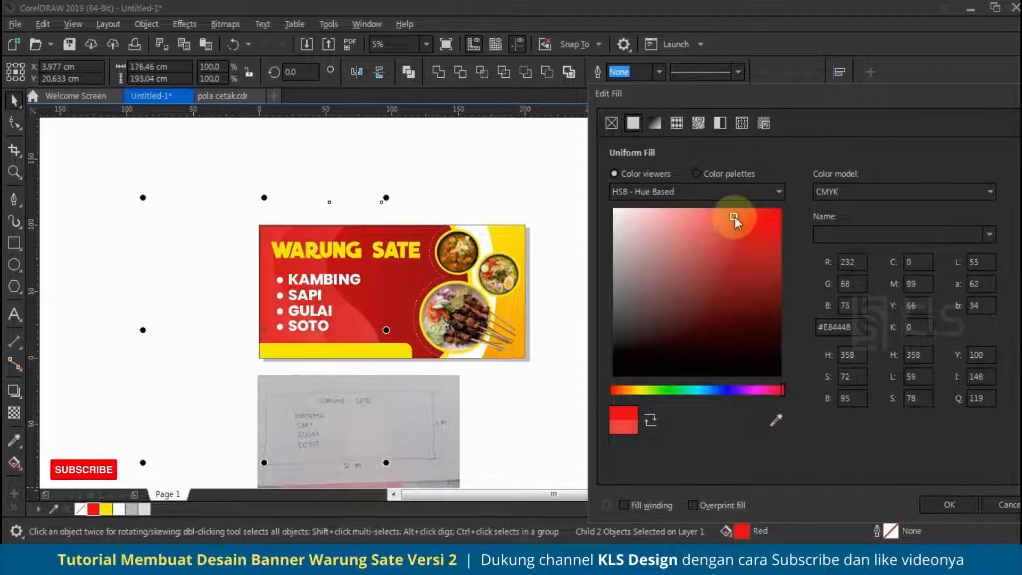
{"action": "left_click_drag", "start_coordinate": [749, 226], "coordinate": [797, 236]}
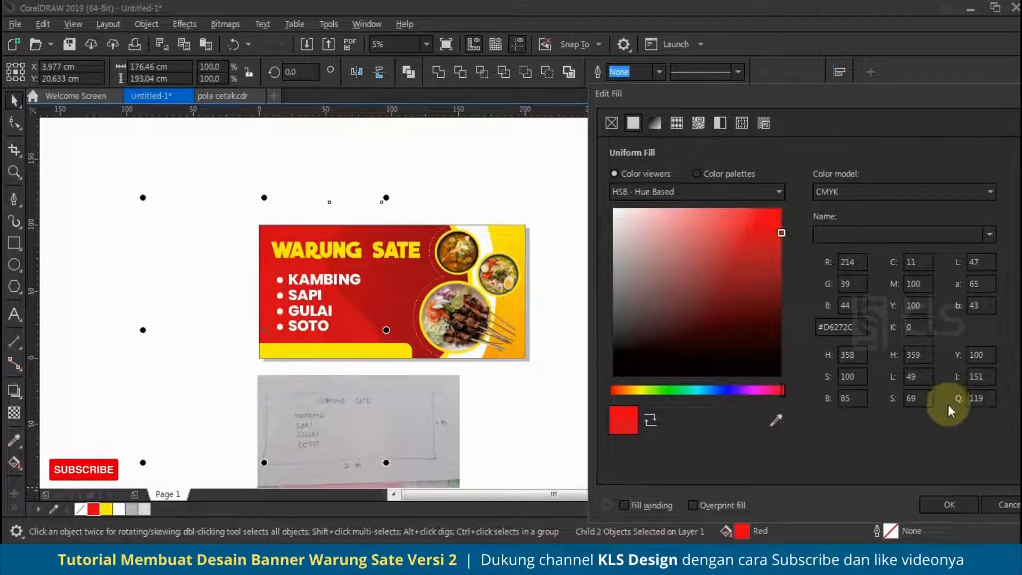
{"action": "left_click", "coordinate": [953, 506]}
{"action": "left_click", "coordinate": [457, 133]}
{"action": "left_click", "coordinate": [414, 158]}
Step: Fill only the topmost wavy curve inside the background rectangle with orange C0 M71 Y100 K0
{"action": "left_click", "coordinate": [802, 421]}
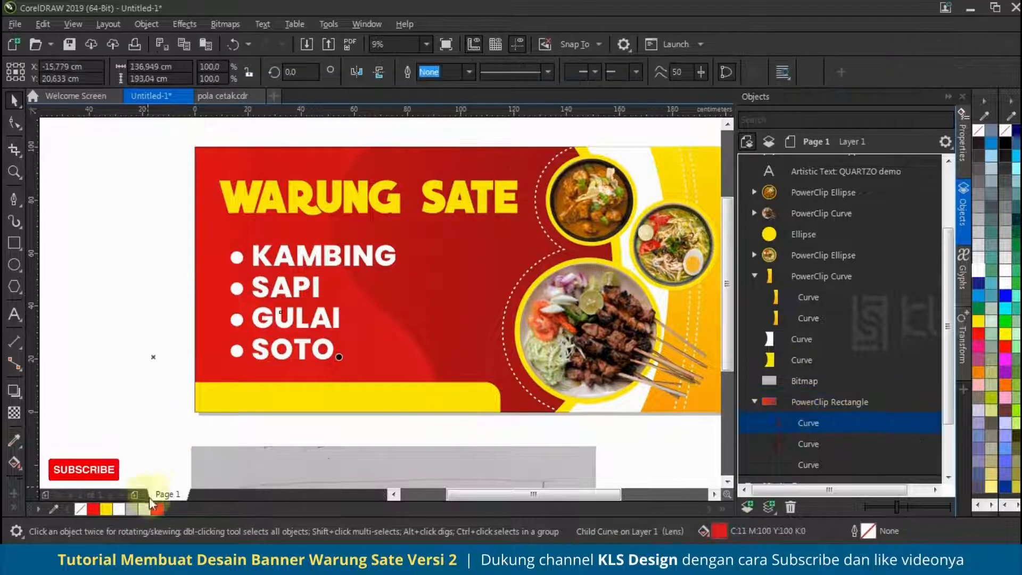
{"action": "left_click", "coordinate": [106, 511]}
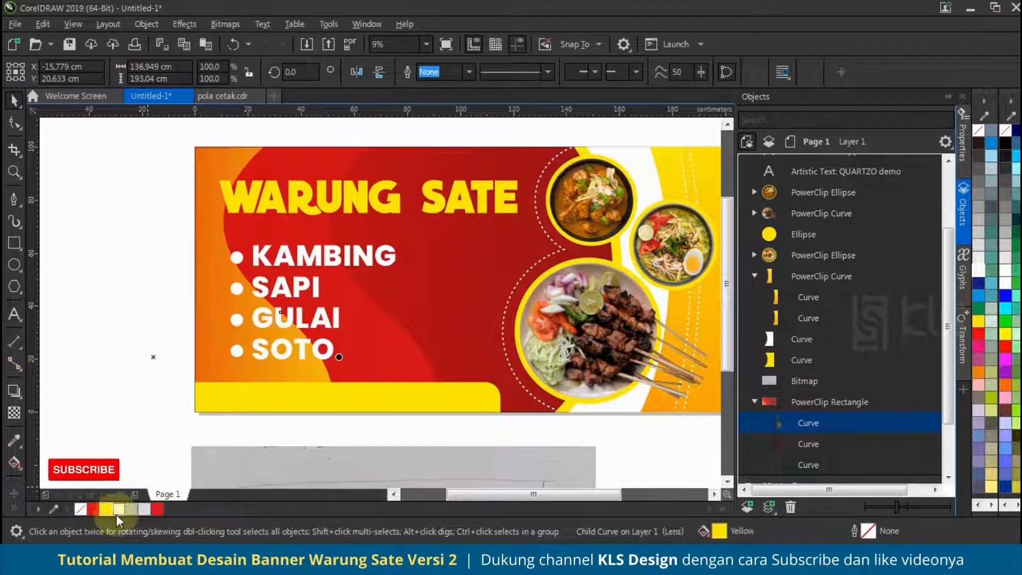
{"action": "scroll", "coordinate": [220, 321], "scroll_direction": "down", "scroll_amount": 1}
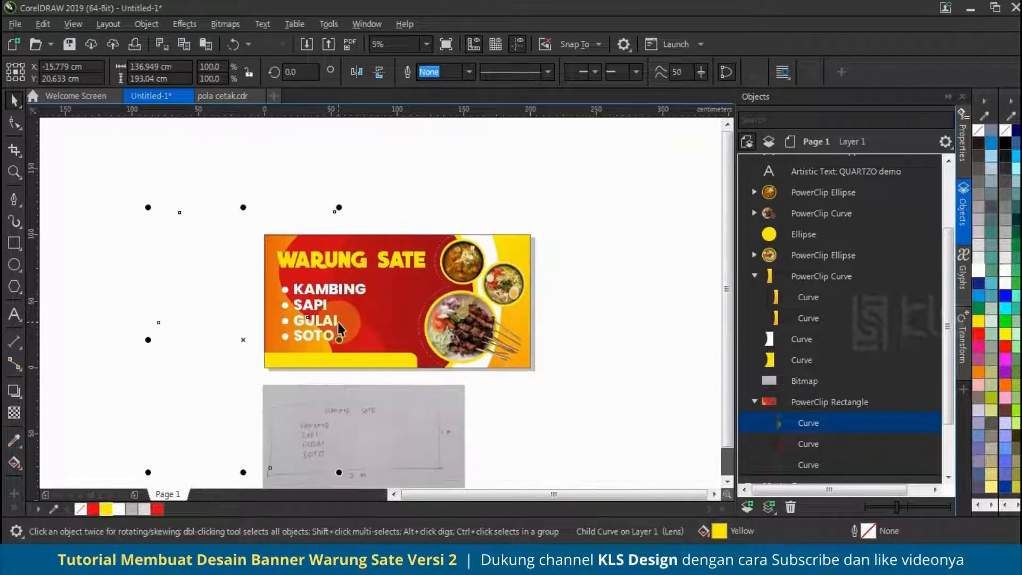
{"action": "double_click", "coordinate": [719, 531]}
{"action": "left_click", "coordinate": [552, 170]}
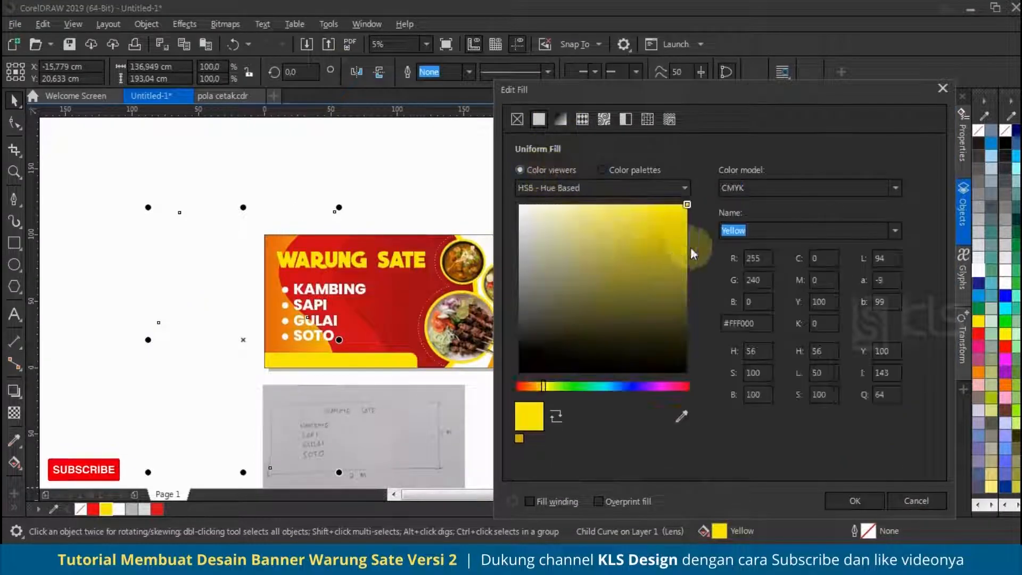
{"action": "left_click", "coordinate": [529, 386]}
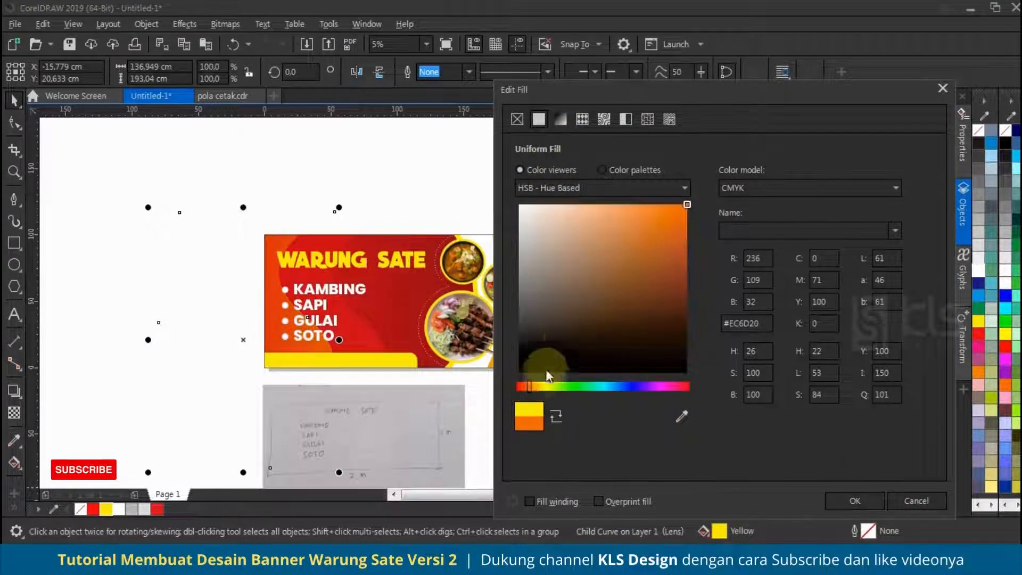
{"action": "left_click", "coordinate": [859, 498]}
{"action": "left_click", "coordinate": [461, 213]}
{"action": "scroll", "coordinate": [395, 282], "scroll_direction": "up", "scroll_amount": 1}
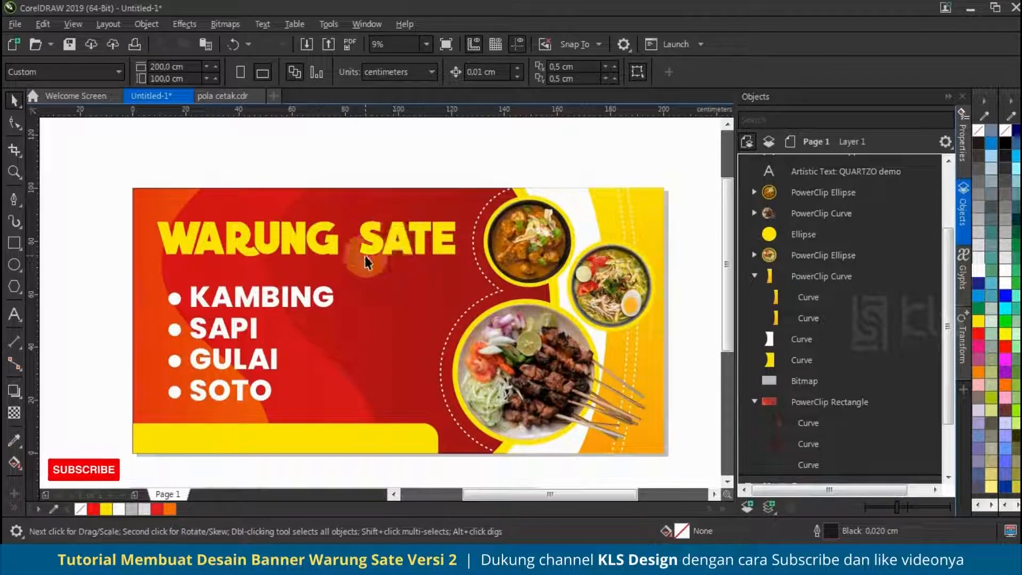
Step: Give the WARUNG SATE title a 2 cm outline in red C11 M100 Y100 K0, placed behind the fill and scaling with the object
{"action": "left_click", "coordinate": [370, 242]}
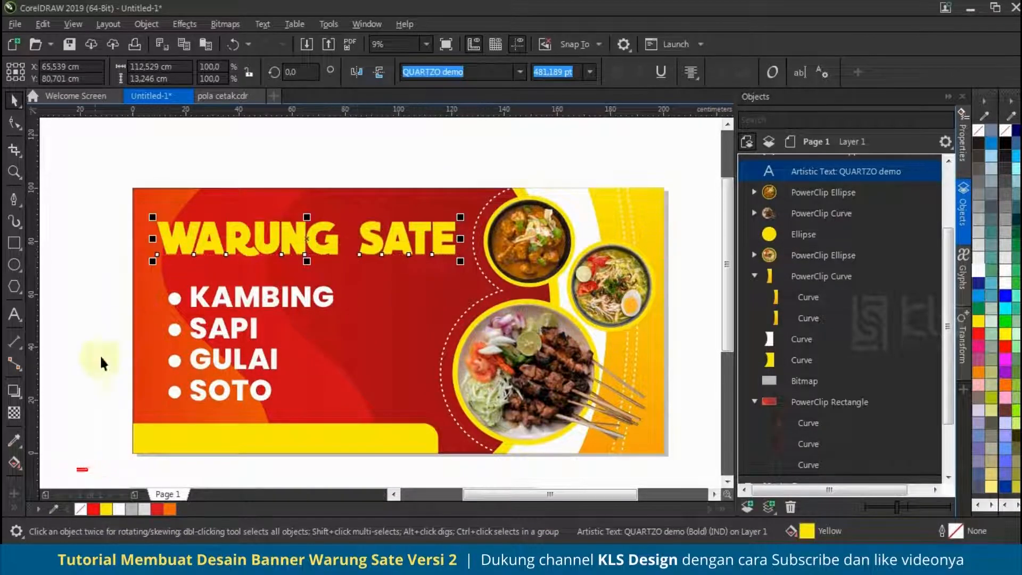
{"action": "right_click", "coordinate": [154, 509]}
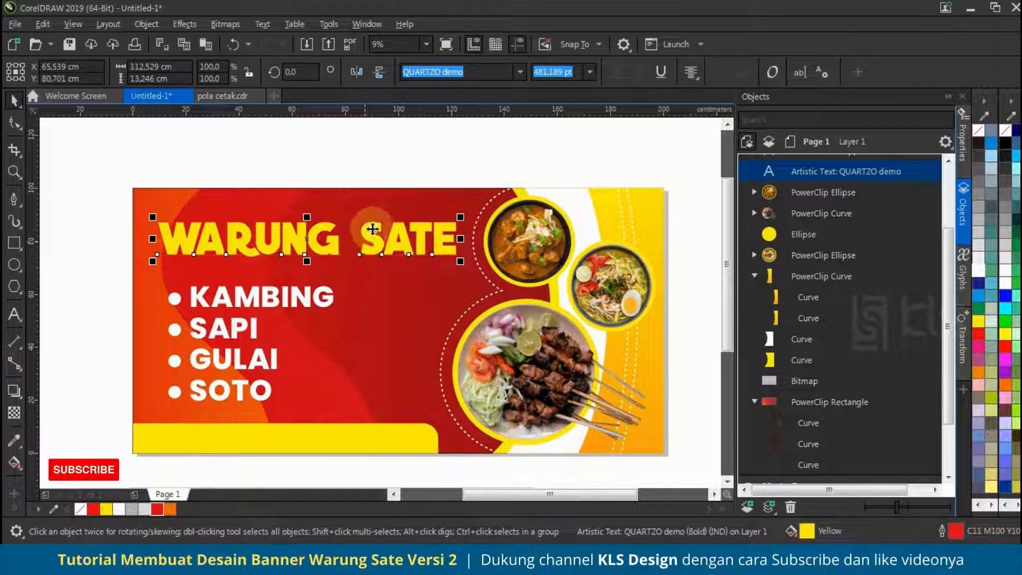
{"action": "key", "text": "F12"}
{"action": "left_click", "coordinate": [418, 222]}
{"action": "left_click", "coordinate": [391, 367]}
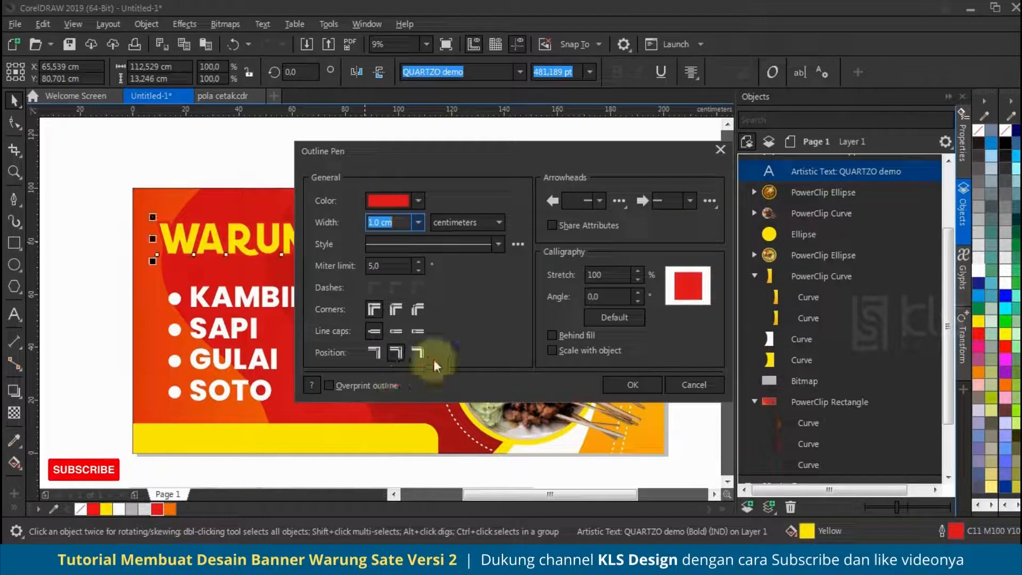
{"action": "left_click", "coordinate": [567, 336]}
{"action": "left_click_drag", "start_coordinate": [398, 222], "coordinate": [346, 226]}
{"action": "type", "text": "2"}
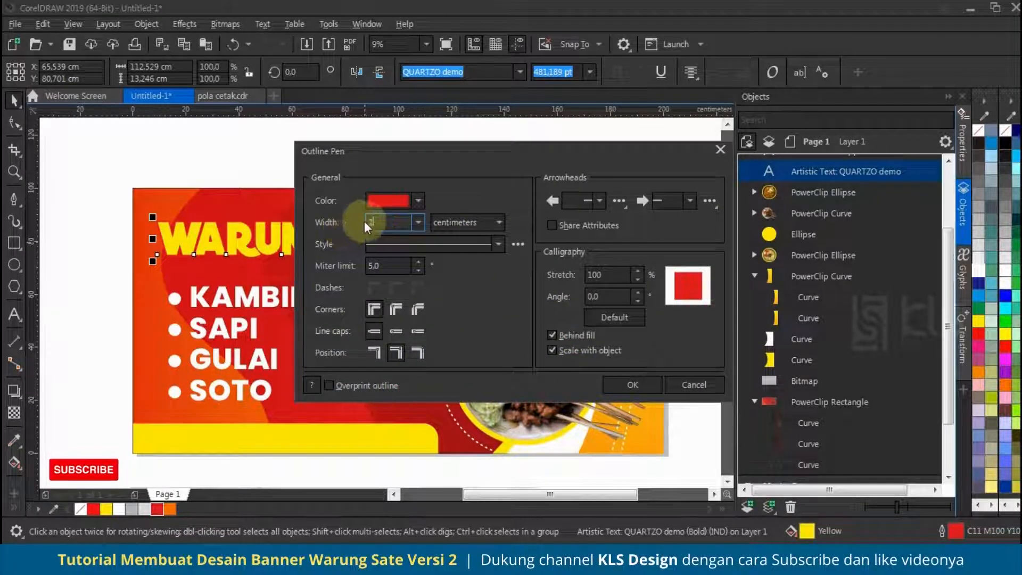
{"action": "key", "text": "Tab"}
{"action": "left_click", "coordinate": [617, 384]}
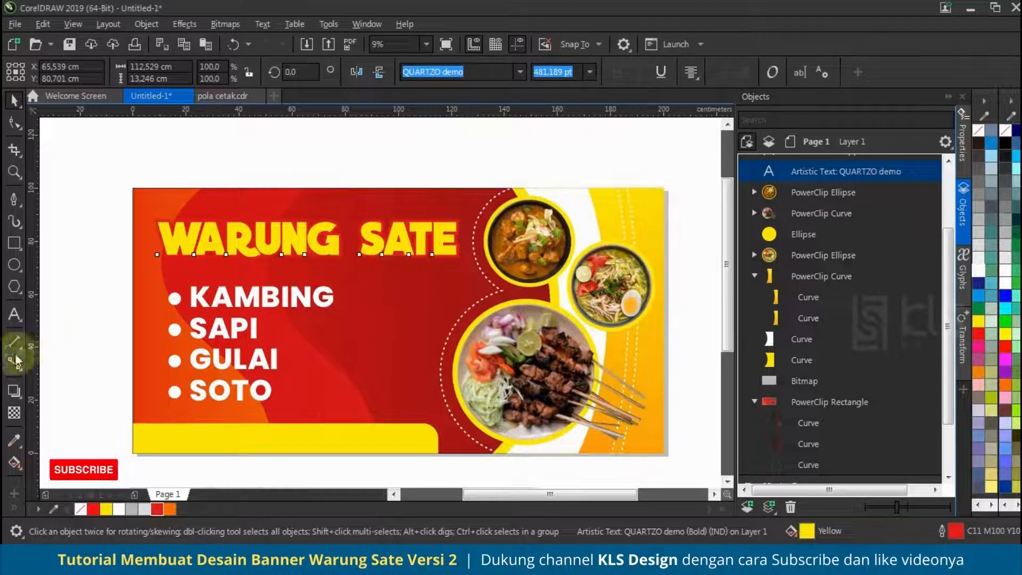
Step: Add a Flat Bottom Right drop shadow to the WARUNG SATE title, coloured black with feathering 10
{"action": "left_click", "coordinate": [14, 391]}
{"action": "left_click", "coordinate": [69, 72]}
{"action": "left_click", "coordinate": [79, 105]}
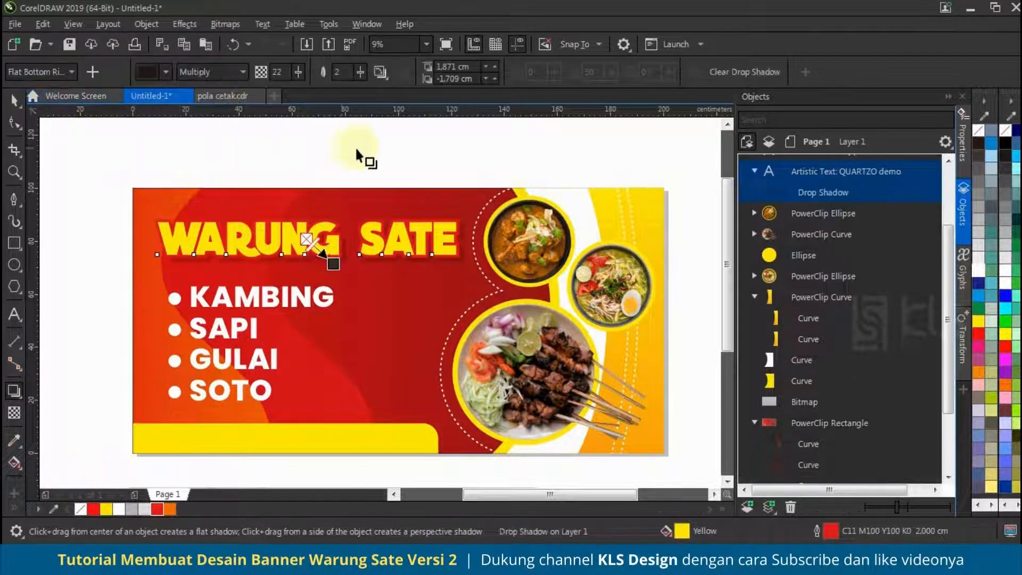
{"action": "left_click", "coordinate": [166, 72]}
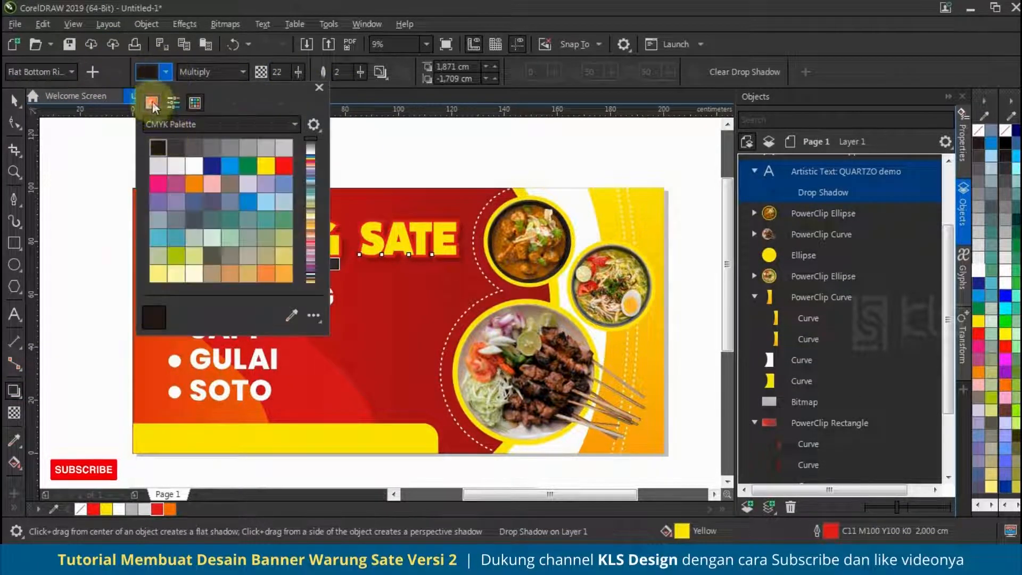
{"action": "left_click", "coordinate": [152, 104]}
{"action": "left_click", "coordinate": [338, 72]}
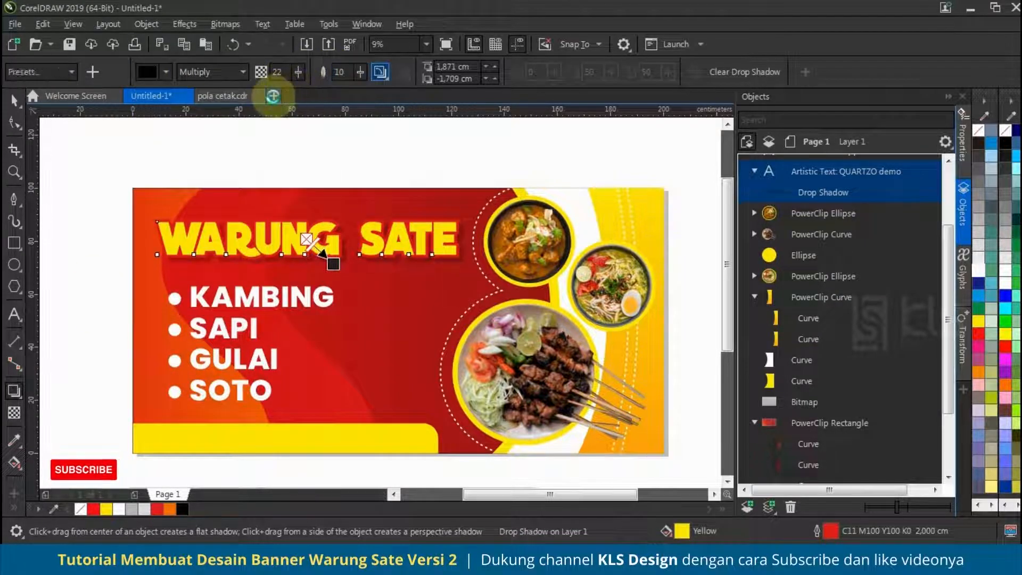
{"action": "left_click", "coordinate": [14, 100]}
{"action": "left_click", "coordinate": [114, 139]}
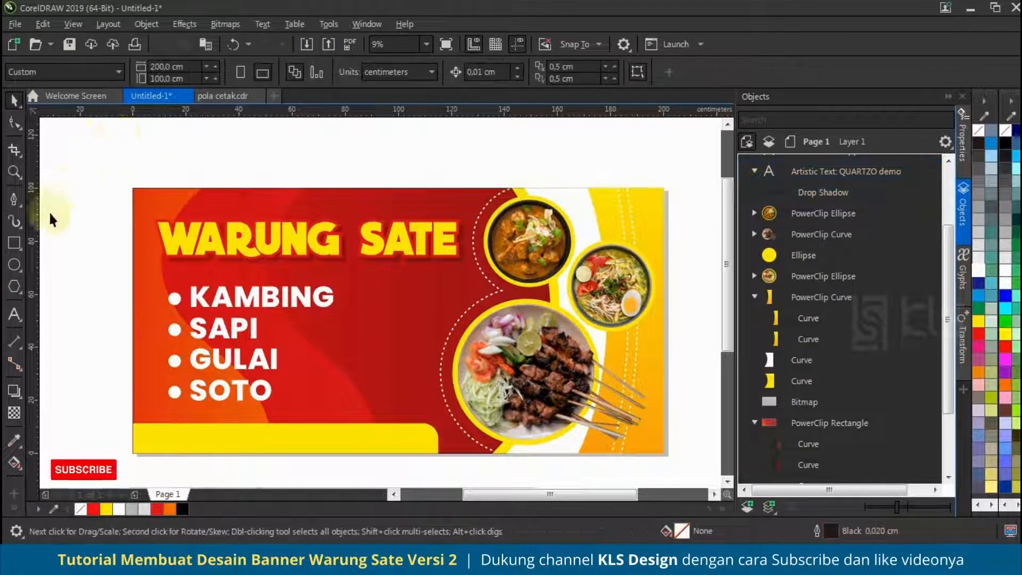
Step: Draw two closed, angular Pen shapes slanting across the title, about 141 by 55 cm and 67 by 37 cm
{"action": "left_click", "coordinate": [16, 205]}
{"action": "left_click", "coordinate": [90, 283]}
{"action": "left_click", "coordinate": [416, 158]}
{"action": "left_click", "coordinate": [103, 304]}
{"action": "left_click", "coordinate": [245, 295]}
{"action": "left_click", "coordinate": [450, 173]}
{"action": "left_click", "coordinate": [464, 188]}
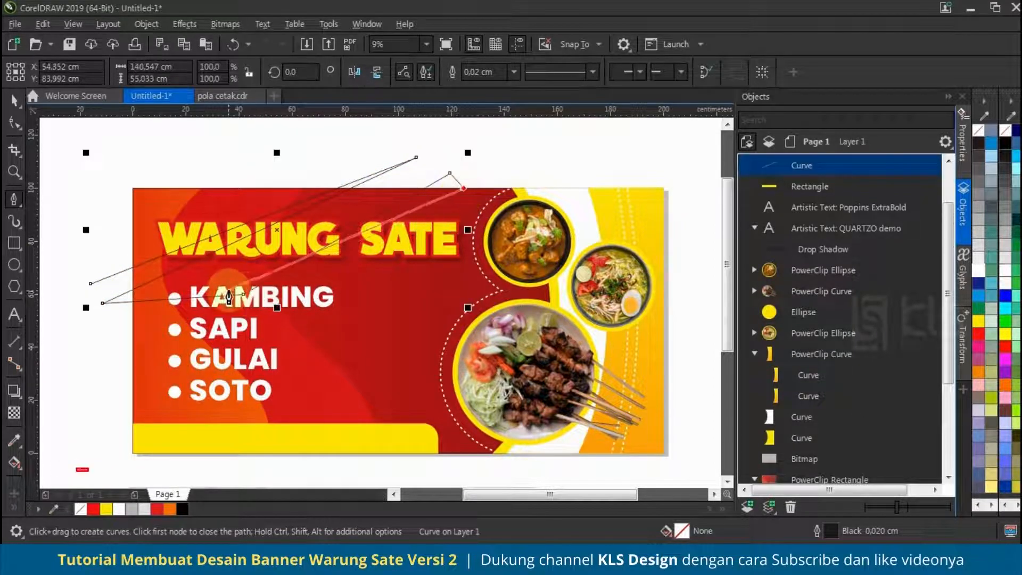
{"action": "left_click", "coordinate": [90, 284]}
{"action": "left_click", "coordinate": [321, 290]}
{"action": "left_click", "coordinate": [502, 193]}
{"action": "left_click", "coordinate": [380, 295]}
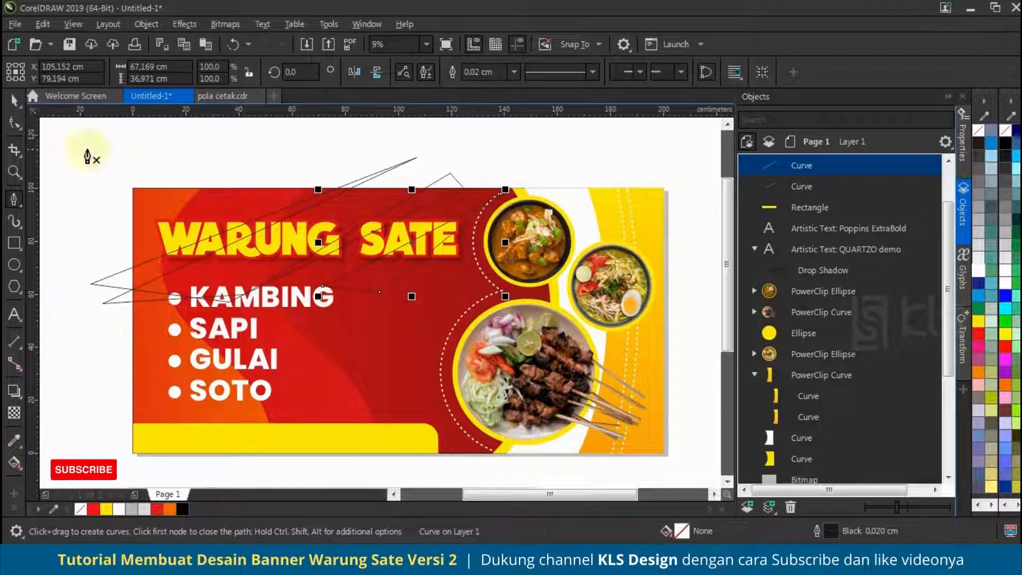
Step: Fill both angular shapes white with no outline and apply a diagonal linear fountain transparency fading towards their upper right
{"action": "left_click", "coordinate": [15, 100]}
{"action": "left_click", "coordinate": [815, 189], "text": "shift"}
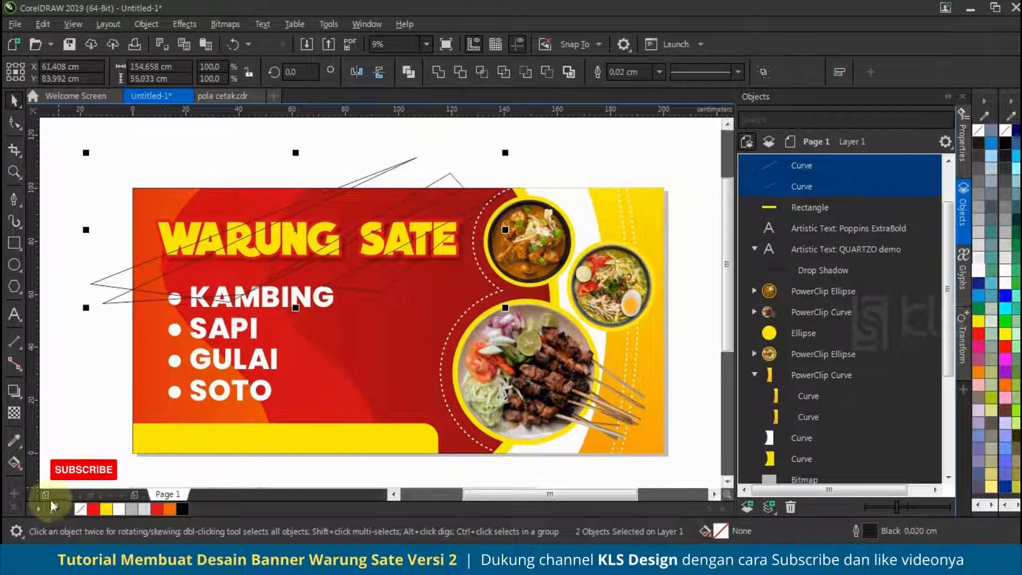
{"action": "left_click", "coordinate": [120, 510]}
{"action": "left_click", "coordinate": [15, 412]}
{"action": "left_click_drag", "start_coordinate": [128, 411], "coordinate": [490, 123]}
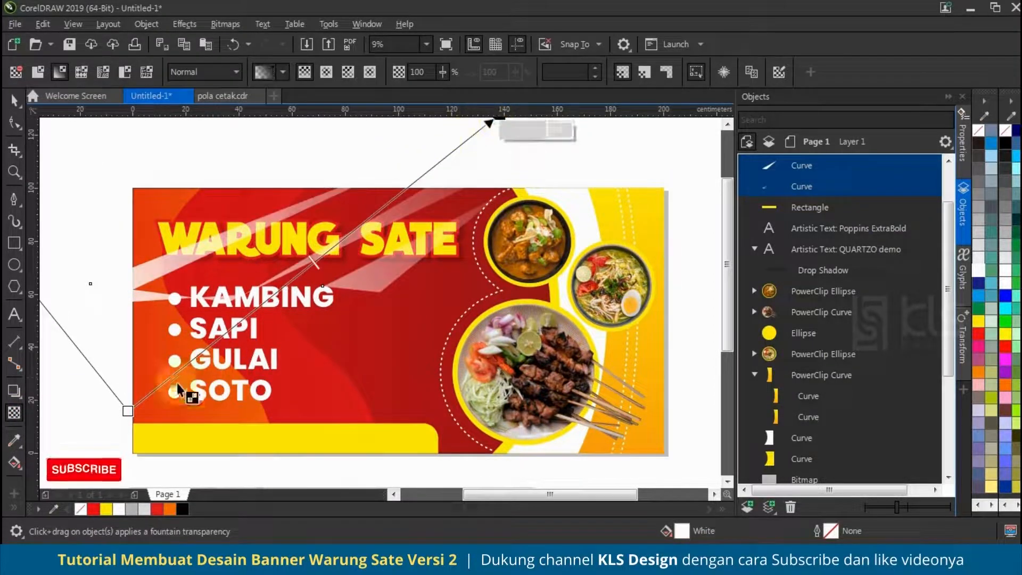
{"action": "left_click_drag", "start_coordinate": [129, 417], "coordinate": [132, 516]}
{"action": "scroll", "coordinate": [374, 245], "scroll_direction": "down", "scroll_amount": 1}
{"action": "left_click_drag", "start_coordinate": [244, 383], "coordinate": [217, 405]}
{"action": "scroll", "coordinate": [347, 215], "scroll_direction": "up", "scroll_amount": 1}
{"action": "left_click", "coordinate": [15, 100]}
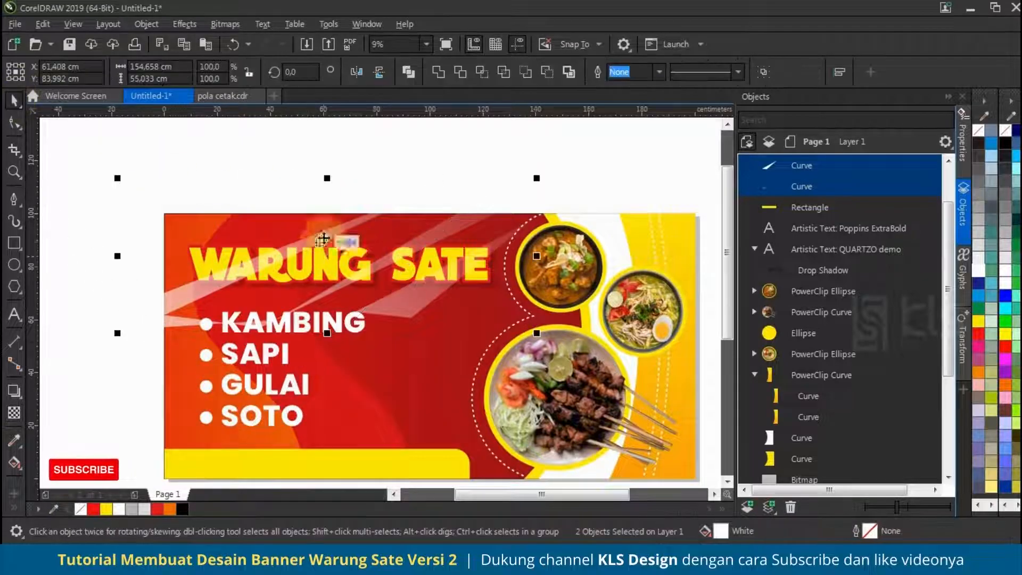
Step: Try to PowerClip the two white angular shapes inside the WARUNG SATE title
{"action": "scroll", "coordinate": [339, 225], "scroll_direction": "up", "scroll_amount": 1}
{"action": "right_click", "coordinate": [339, 226]}
{"action": "left_click", "coordinate": [410, 323]}
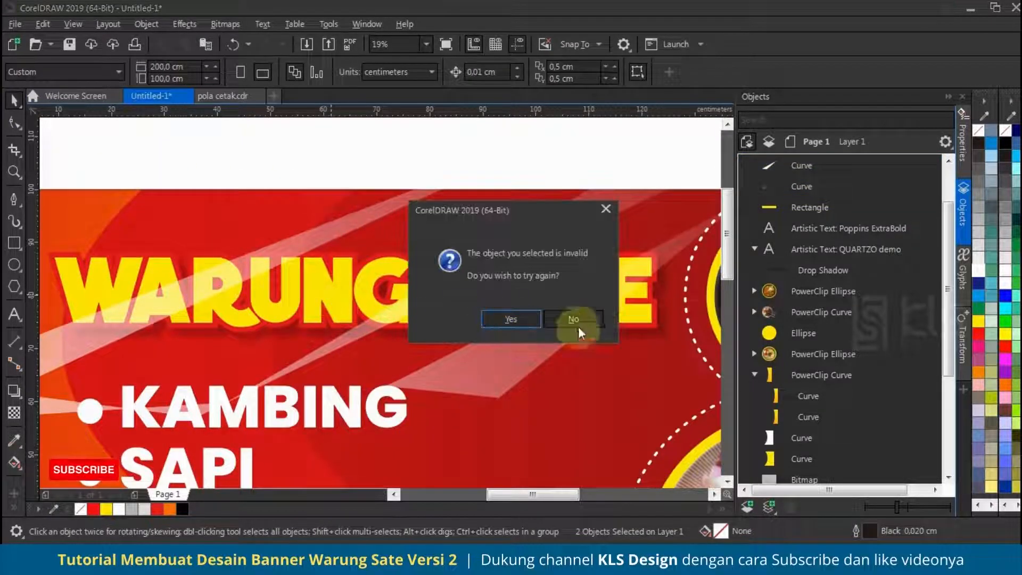
{"action": "left_click", "coordinate": [578, 331]}
Step: Convert the WARUNG SATE title into an empty PowerClip frame
{"action": "right_click", "coordinate": [373, 263]}
{"action": "mouse_move", "coordinate": [529, 394]}
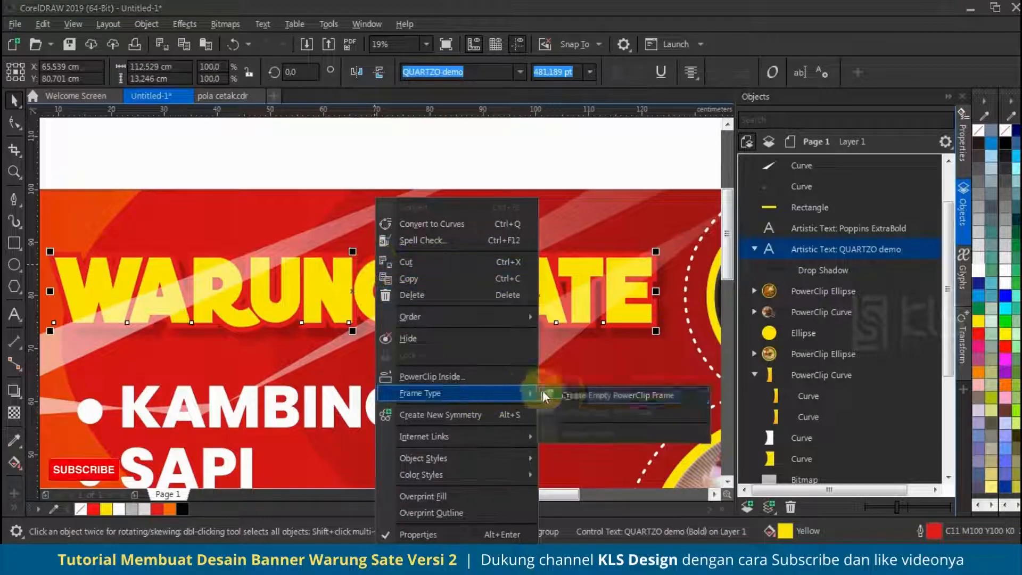
{"action": "left_click", "coordinate": [599, 396]}
Step: Cut the larger white angular shape and paste it inside the title's PowerClip frame
{"action": "key", "text": "Delete"}
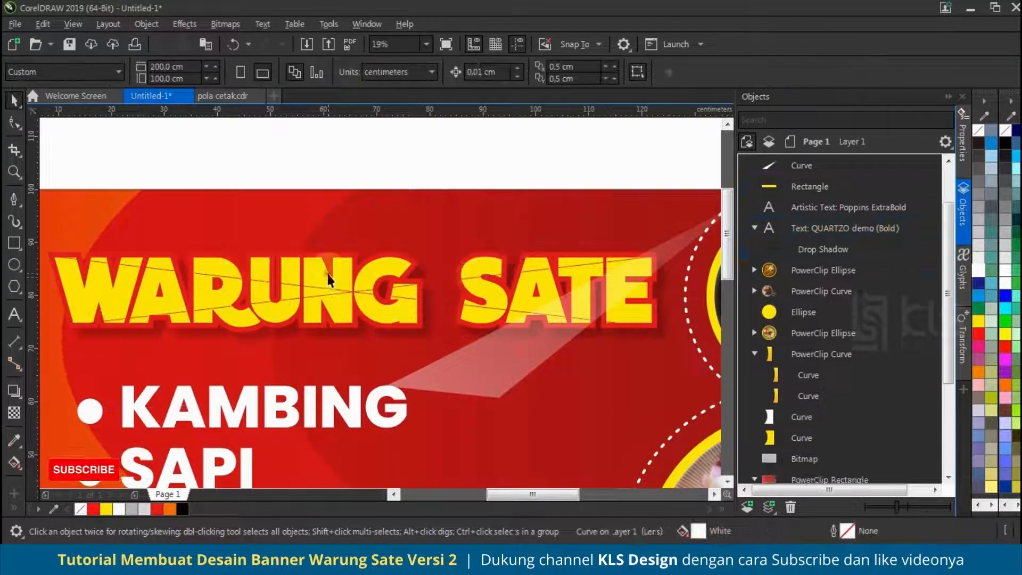
{"action": "right_click", "coordinate": [327, 271]}
{"action": "left_click", "coordinate": [420, 180]}
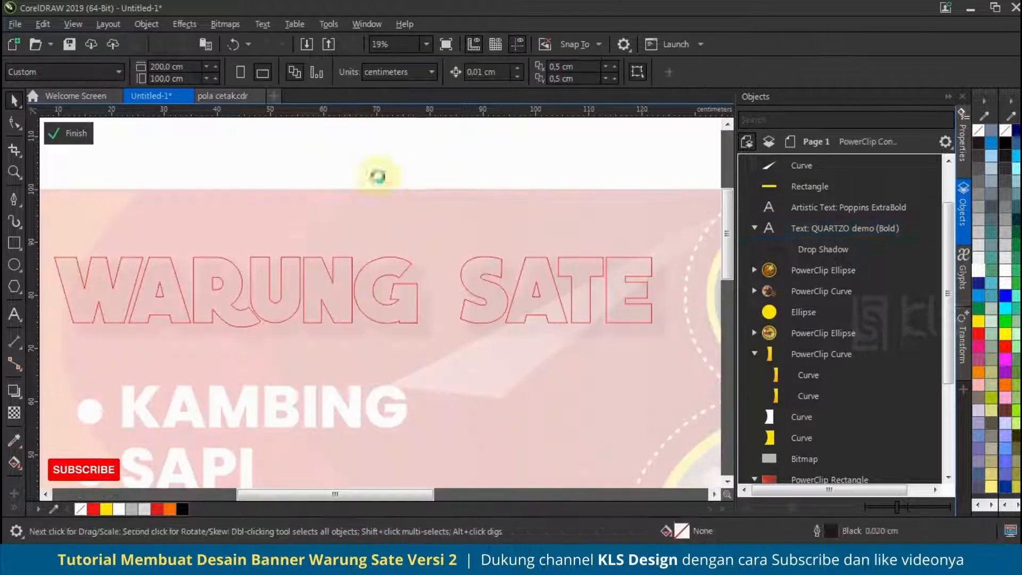
{"action": "key", "text": "ctrl+v"}
{"action": "left_click", "coordinate": [69, 131]}
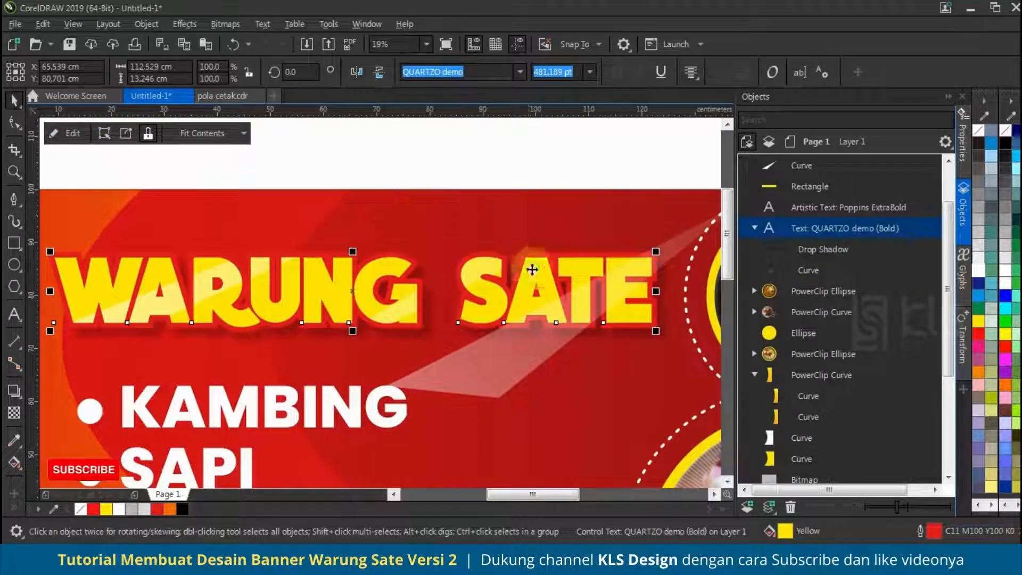
Step: Cut the remaining white angular shape and paste it inside the WARUNG SATE title's PowerClip frame
{"action": "left_click", "coordinate": [513, 306]}
{"action": "key", "text": "Delete"}
{"action": "left_click", "coordinate": [358, 273]}
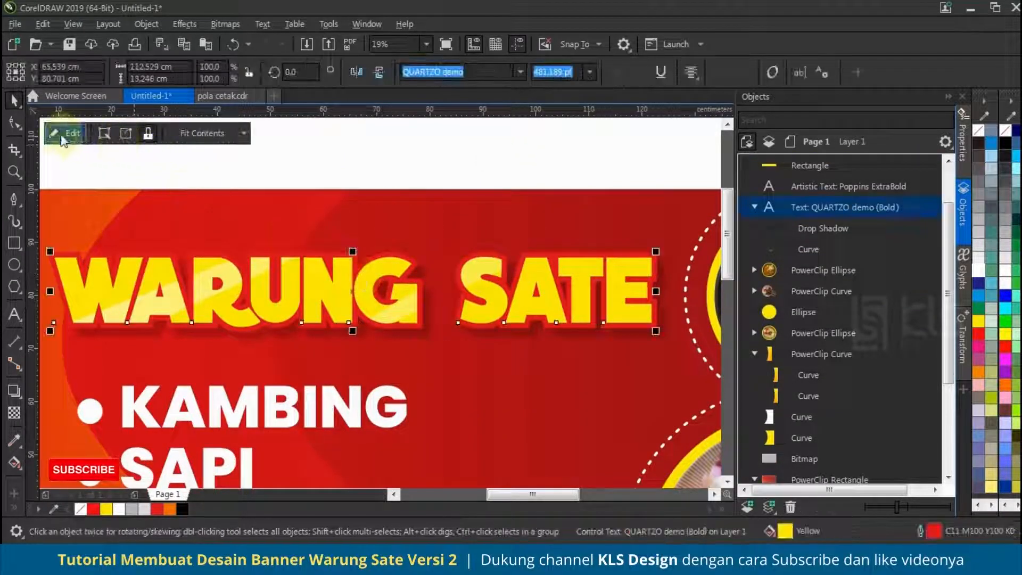
{"action": "left_click", "coordinate": [63, 138]}
{"action": "key", "text": "ctrl+v"}
{"action": "left_click", "coordinate": [59, 133]}
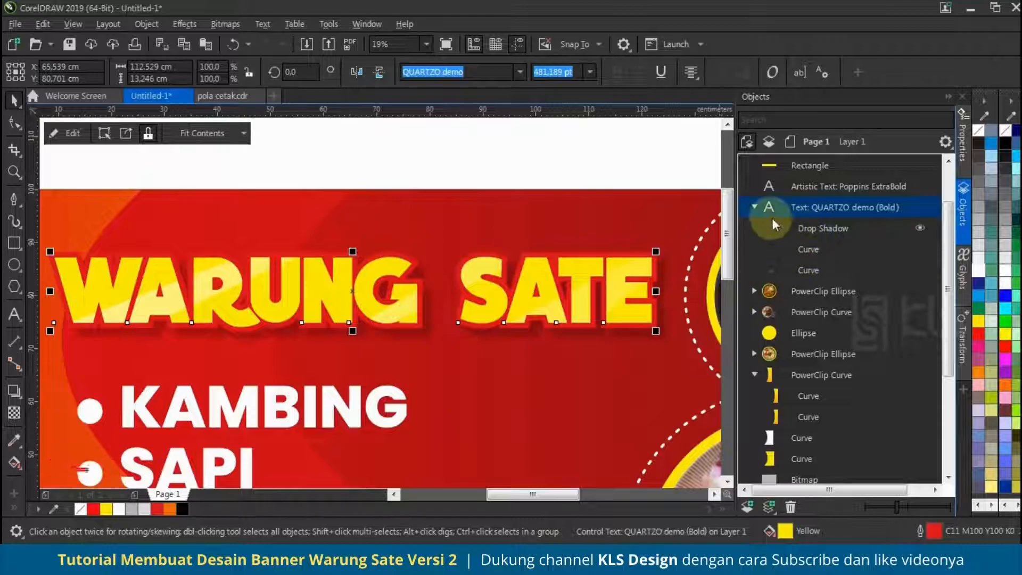
Step: Move the gloss shape inside the title up over the word SATE and readjust its diagonal fountain transparency
{"action": "left_click", "coordinate": [807, 249]}
{"action": "left_click_drag", "start_coordinate": [573, 319], "coordinate": [606, 256]}
{"action": "left_click", "coordinate": [15, 413]}
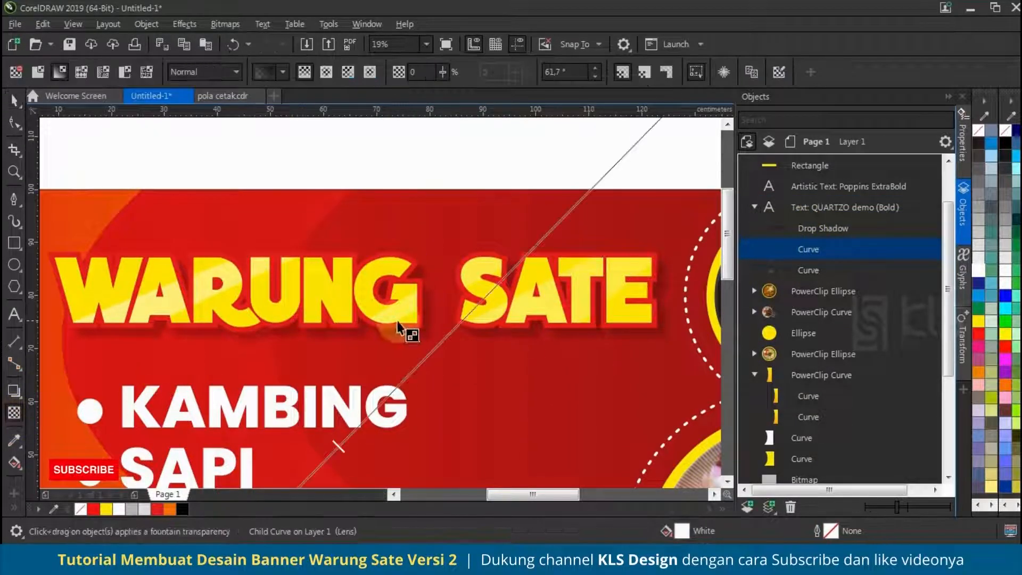
{"action": "scroll", "coordinate": [462, 258], "scroll_direction": "down", "scroll_amount": 1}
{"action": "scroll", "coordinate": [459, 233], "scroll_direction": "down", "scroll_amount": 1}
{"action": "left_click_drag", "start_coordinate": [323, 404], "coordinate": [409, 304]}
{"action": "scroll", "coordinate": [439, 274], "scroll_direction": "up", "scroll_amount": 1}
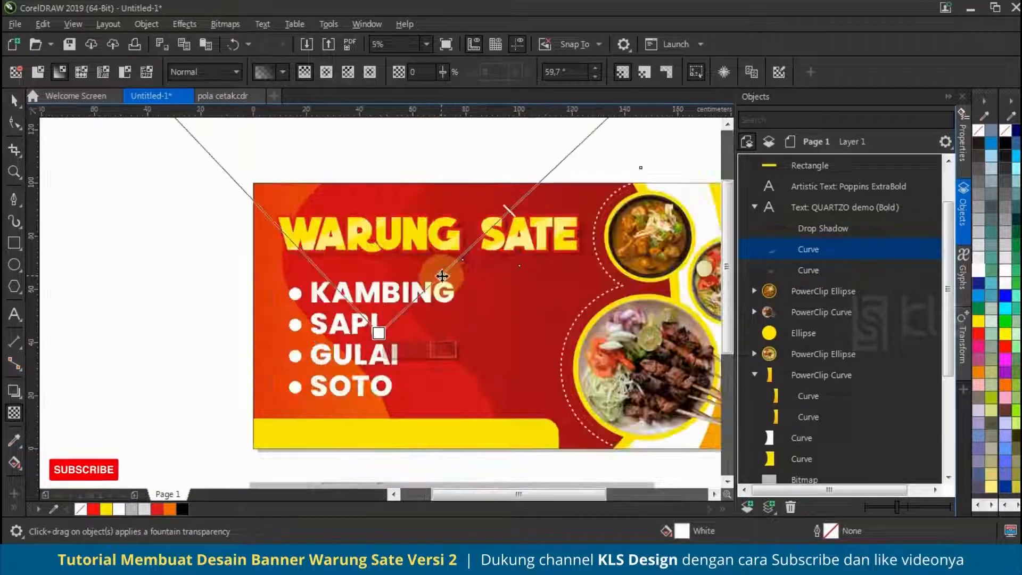
{"action": "left_click", "coordinate": [14, 100]}
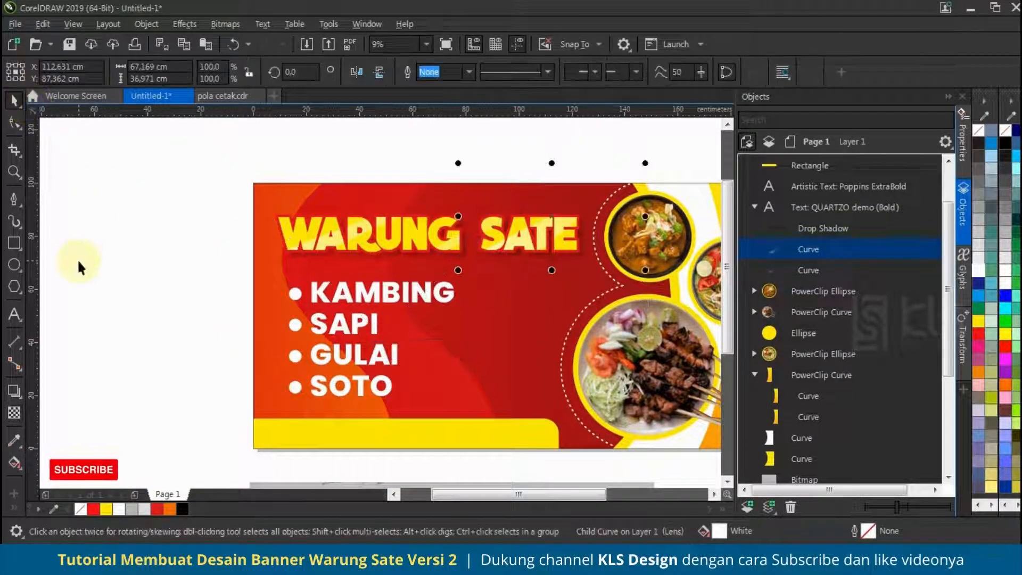
{"action": "left_click", "coordinate": [77, 264]}
Step: Give the white bulleted menu text a red outline (C11 M100 Y100 K0)
{"action": "scroll", "coordinate": [309, 273], "scroll_direction": "down", "scroll_amount": 1}
{"action": "scroll", "coordinate": [385, 266], "scroll_direction": "up", "scroll_amount": 1}
{"action": "left_click", "coordinate": [303, 303]}
{"action": "scroll", "coordinate": [302, 302], "scroll_direction": "up", "scroll_amount": 1}
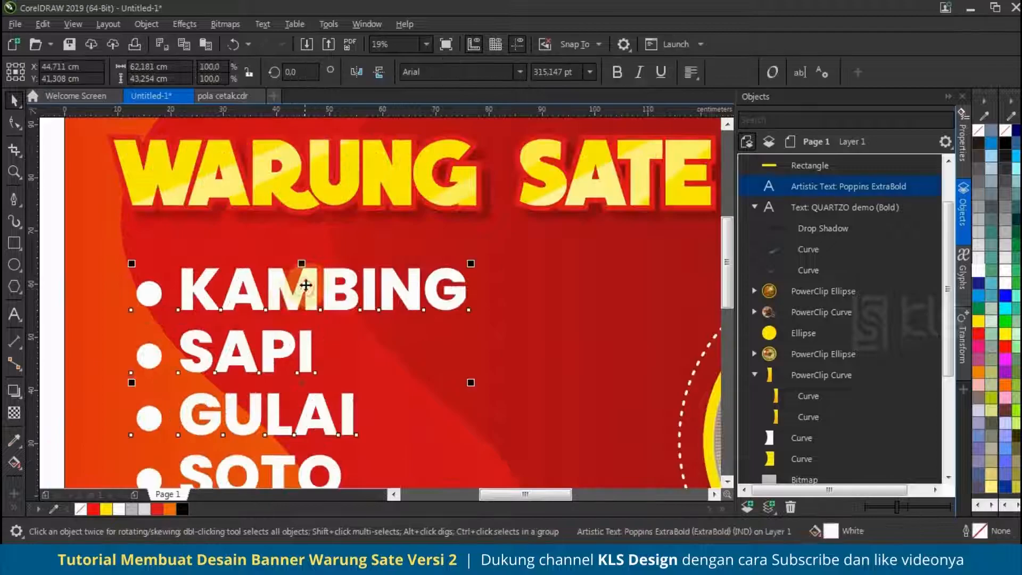
{"action": "scroll", "coordinate": [357, 271], "scroll_direction": "down", "scroll_amount": 1}
{"action": "scroll", "coordinate": [319, 320], "scroll_direction": "up", "scroll_amount": 1}
{"action": "right_click", "coordinate": [157, 510]}
Step: Set the menu text's outline width to 2 cm, placed behind the fill and scaling with the object
{"action": "key", "text": "F12"}
{"action": "left_click", "coordinate": [418, 223]}
{"action": "left_click", "coordinate": [391, 395]}
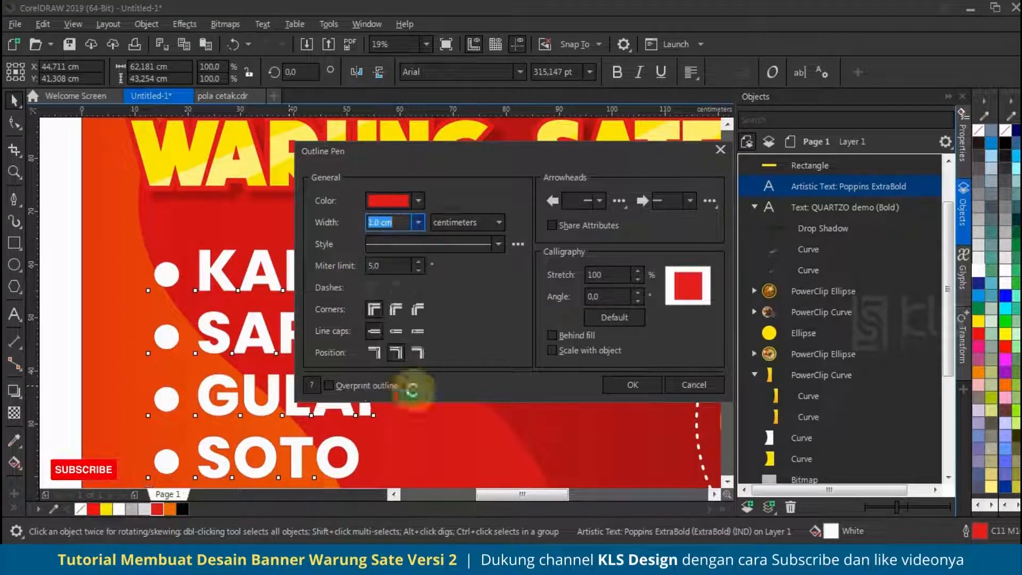
{"action": "left_click", "coordinate": [559, 338]}
{"action": "left_click", "coordinate": [561, 348]}
{"action": "left_click_drag", "start_coordinate": [404, 223], "coordinate": [326, 234]}
{"action": "type", "text": "2"}
{"action": "key", "text": "Tab"}
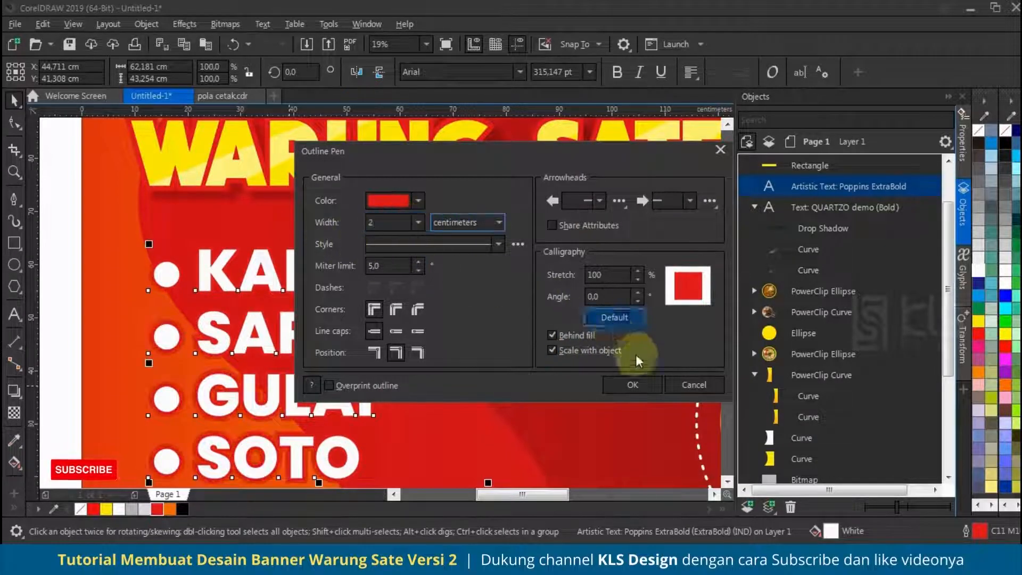
{"action": "left_click", "coordinate": [633, 384]}
Step: Add a black Flat Bottom Right drop shadow with a feather of 10 to the menu text
{"action": "left_click", "coordinate": [13, 392]}
{"action": "left_click", "coordinate": [41, 72]}
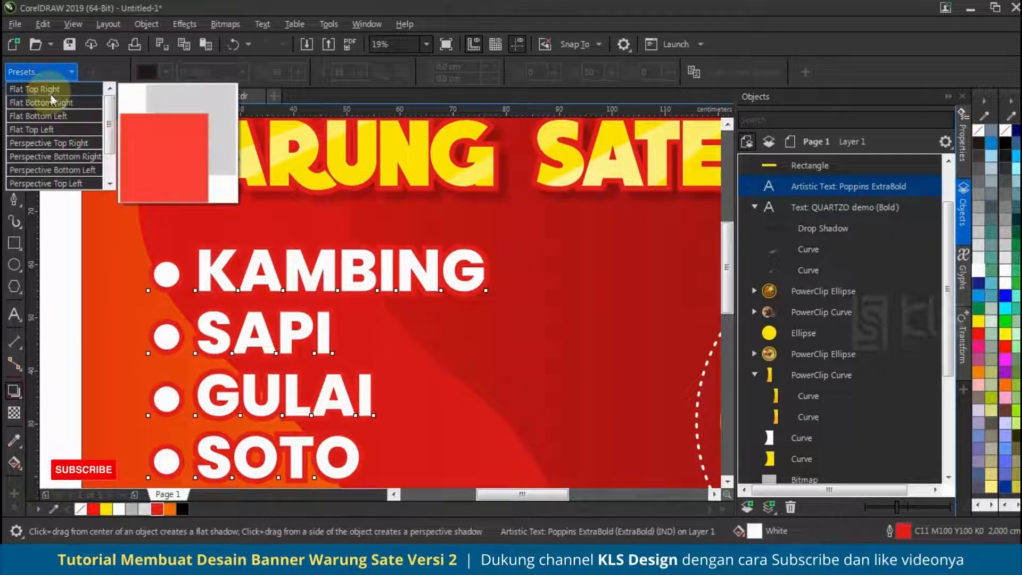
{"action": "left_click", "coordinate": [52, 101]}
{"action": "left_click", "coordinate": [165, 72]}
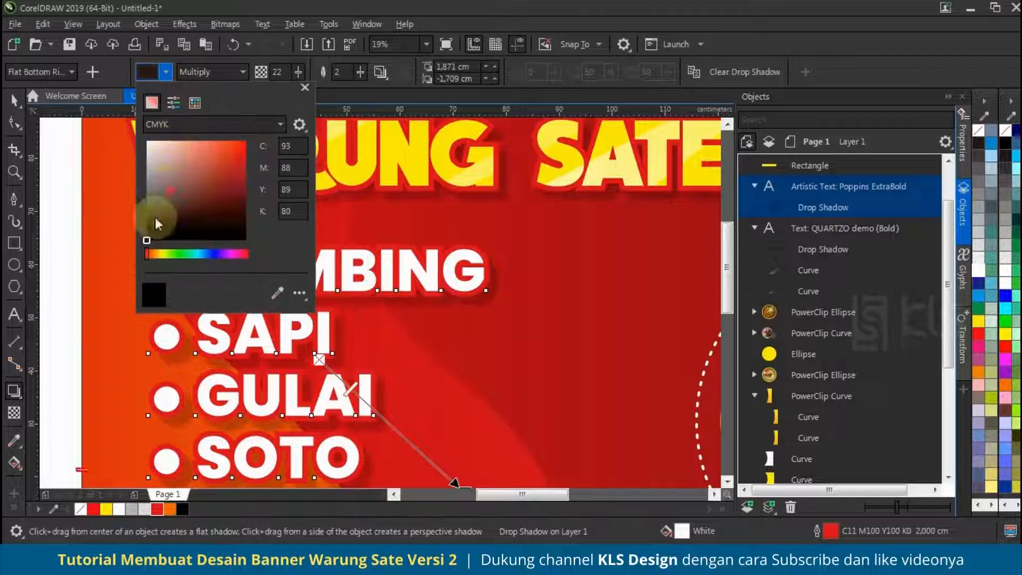
{"action": "left_click_drag", "start_coordinate": [346, 72], "coordinate": [315, 79]}
{"action": "type", "text": "10"}
{"action": "key", "text": "Return"}
{"action": "left_click", "coordinate": [14, 100]}
{"action": "scroll", "coordinate": [268, 210], "scroll_direction": "down", "scroll_amount": 1}
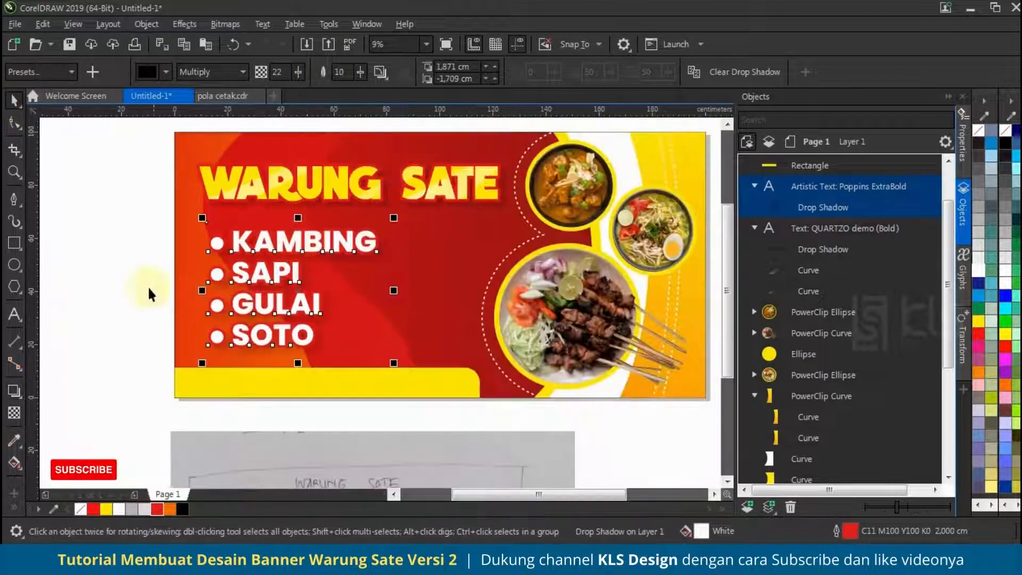
{"action": "left_click", "coordinate": [151, 294]}
Step: Duplicate the yellow bar along the banner's lower edge at about half its height and widen the copy to about 124 cm
{"action": "scroll", "coordinate": [213, 307], "scroll_direction": "down", "scroll_amount": 1}
{"action": "scroll", "coordinate": [298, 277], "scroll_direction": "up", "scroll_amount": 1}
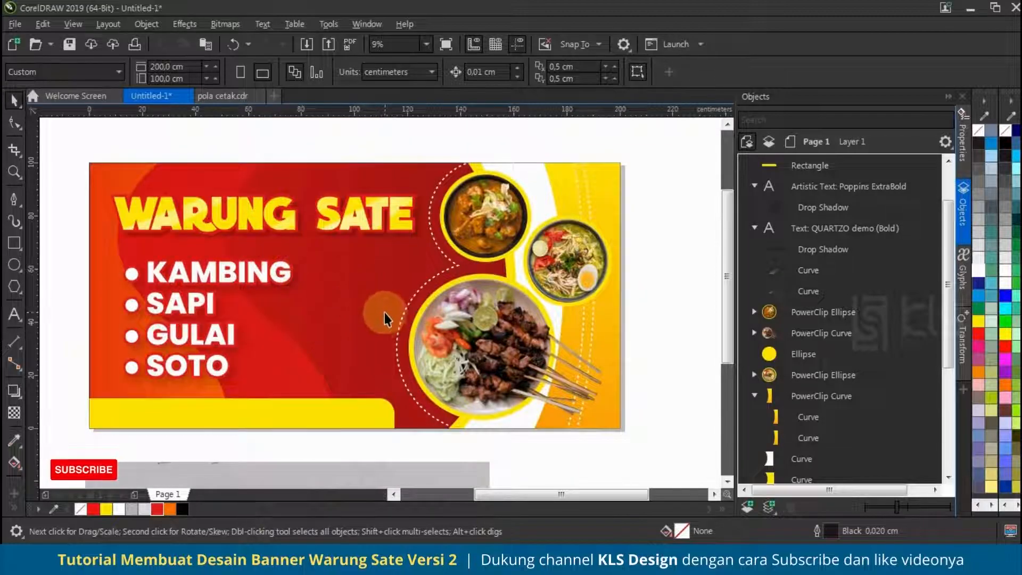
{"action": "left_click", "coordinate": [338, 424]}
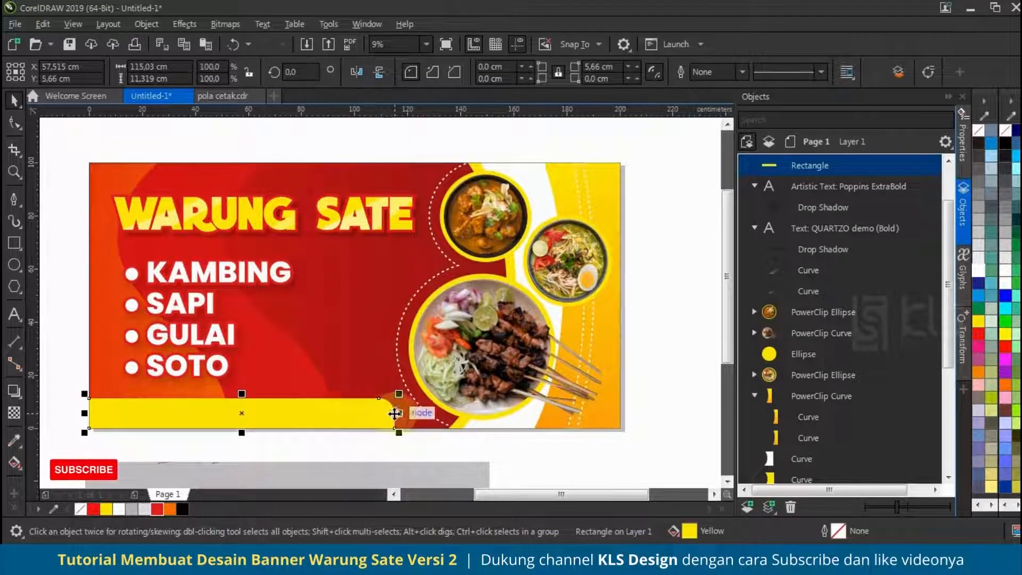
{"action": "scroll", "coordinate": [404, 415], "scroll_direction": "down", "scroll_amount": 1}
{"action": "scroll", "coordinate": [372, 404], "scroll_direction": "up", "scroll_amount": 1}
{"action": "scroll", "coordinate": [334, 410], "scroll_direction": "down", "scroll_amount": 1}
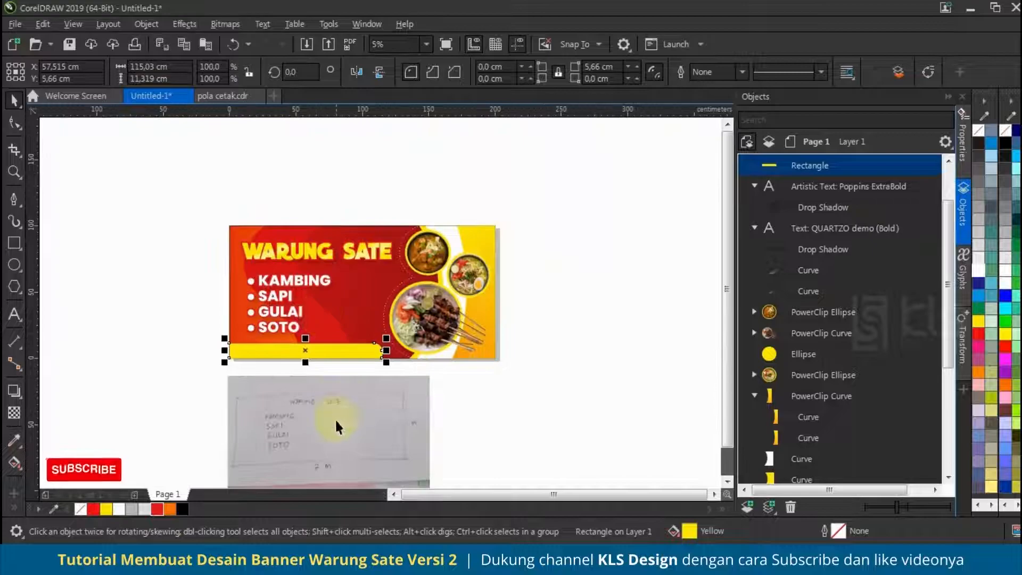
{"action": "scroll", "coordinate": [308, 341], "scroll_direction": "up", "scroll_amount": 1}
{"action": "scroll", "coordinate": [357, 370], "scroll_direction": "down", "scroll_amount": 1}
{"action": "scroll", "coordinate": [297, 365], "scroll_direction": "up", "scroll_amount": 1}
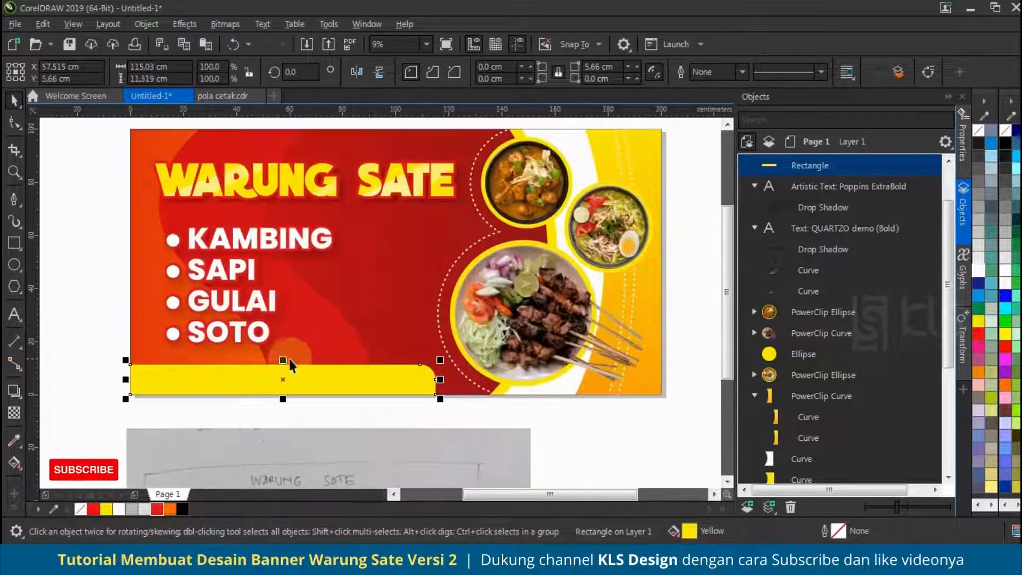
{"action": "left_click_drag", "start_coordinate": [282, 360], "coordinate": [298, 379]}
{"action": "left_click_drag", "start_coordinate": [438, 384], "coordinate": [463, 386]}
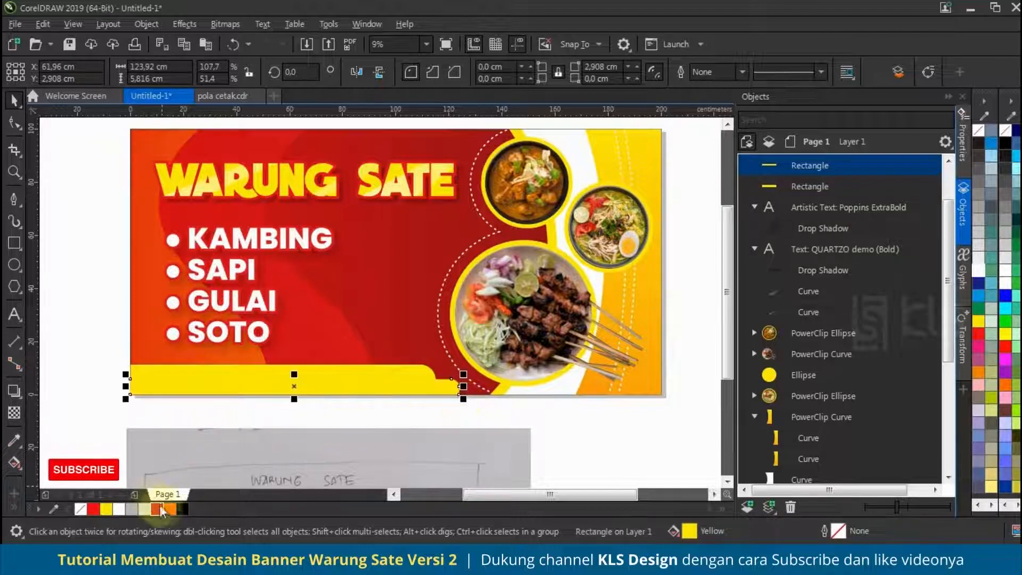
Step: Fill the thin lower bar with a linear fountain fill from orange at its right end to red
{"action": "left_click", "coordinate": [160, 509]}
{"action": "left_click", "coordinate": [15, 463]}
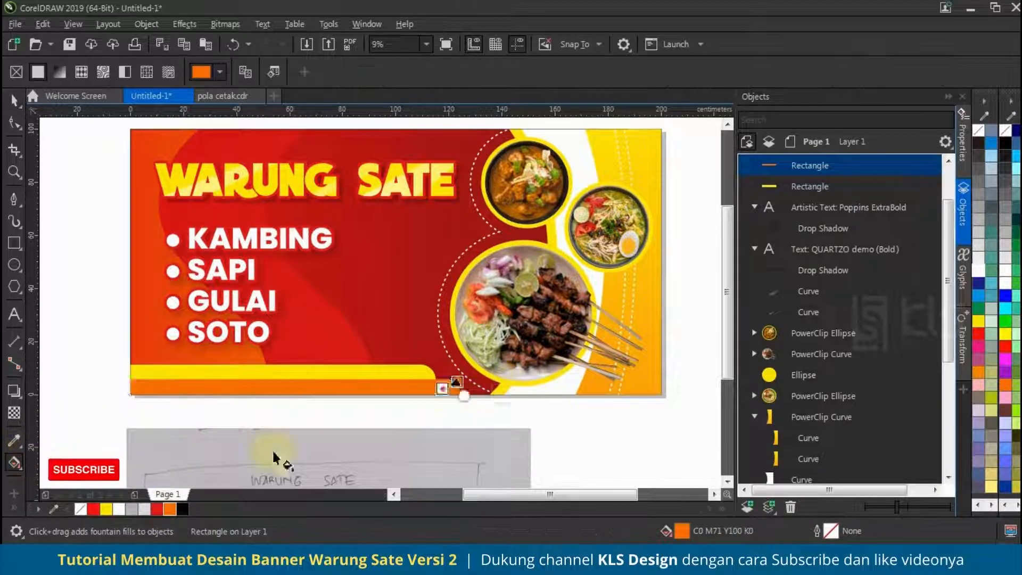
{"action": "left_click_drag", "start_coordinate": [457, 382], "coordinate": [158, 513]}
{"action": "left_click", "coordinate": [104, 511]}
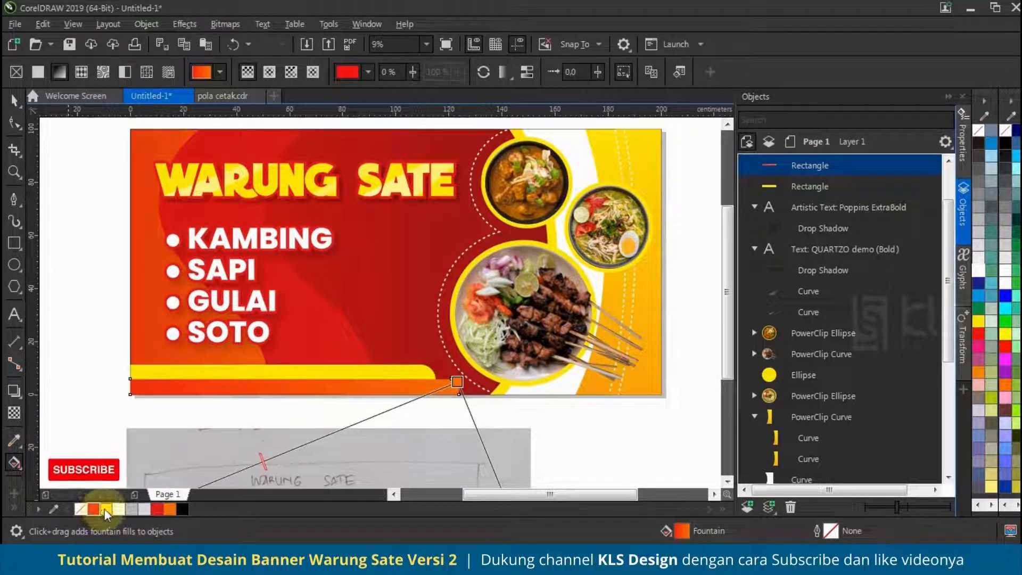
Step: Apply a linear fountain fill to the taller bar, from yellow at its right end to orange
{"action": "left_click", "coordinate": [431, 370]}
{"action": "left_click_drag", "start_coordinate": [434, 364], "coordinate": [8, 469]}
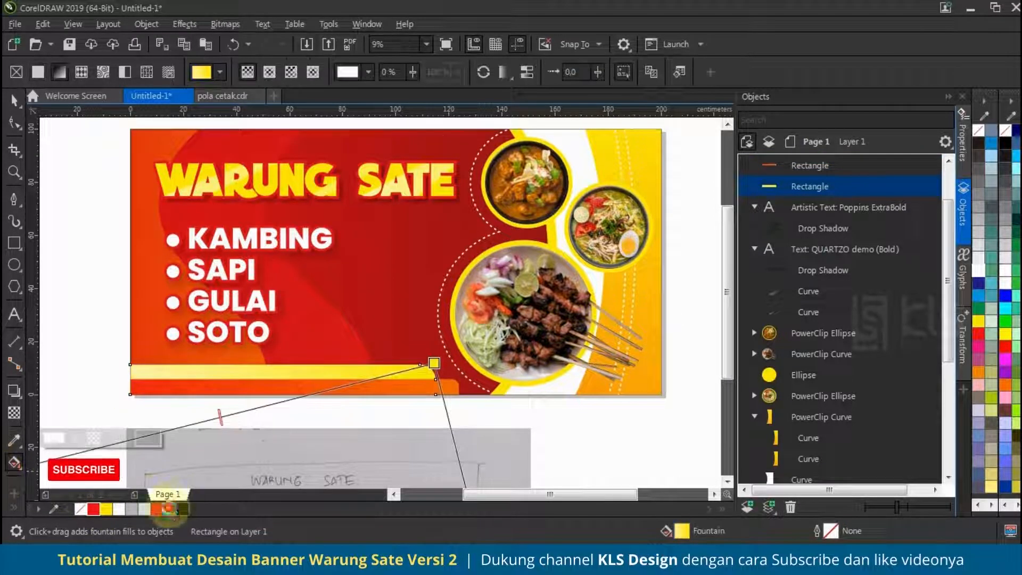
{"action": "left_click", "coordinate": [14, 102]}
{"action": "key", "text": "Escape"}
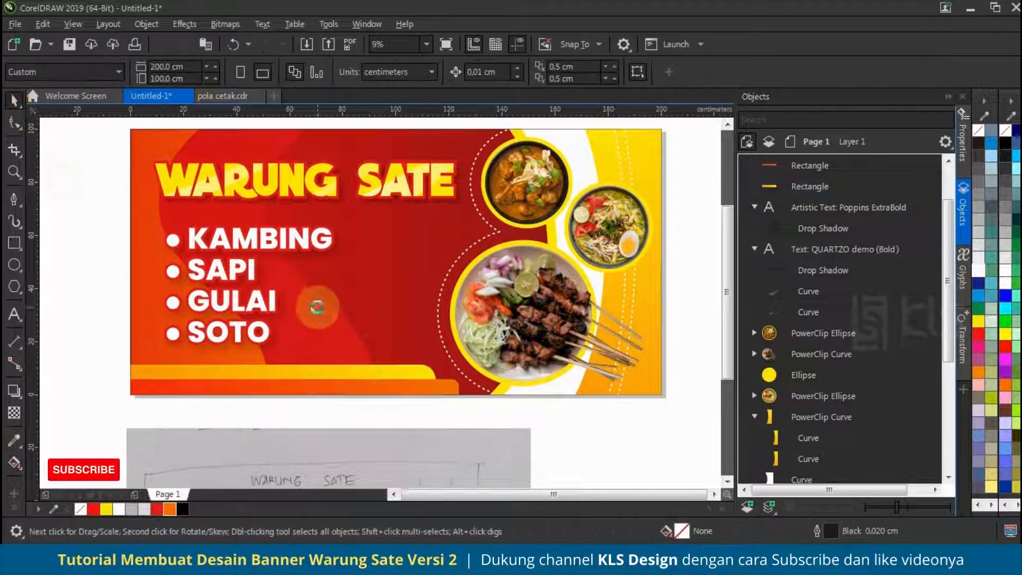
{"action": "scroll", "coordinate": [319, 308], "scroll_direction": "down", "scroll_amount": 1}
{"action": "scroll", "coordinate": [393, 272], "scroll_direction": "up", "scroll_amount": 1}
{"action": "left_click", "coordinate": [448, 283]}
{"action": "scroll", "coordinate": [456, 270], "scroll_direction": "up", "scroll_amount": 2}
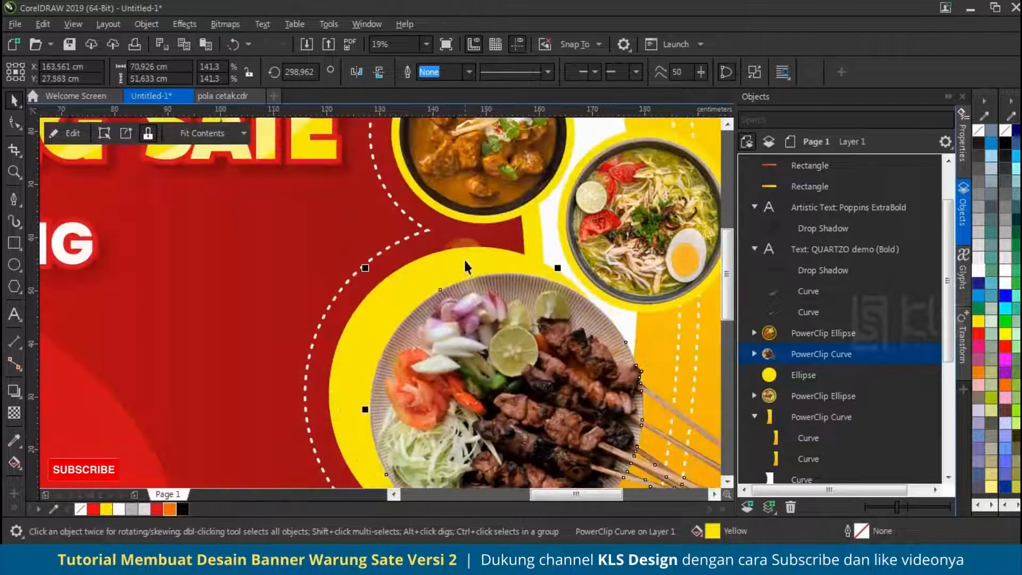
{"action": "scroll", "coordinate": [511, 235], "scroll_direction": "down", "scroll_amount": 2}
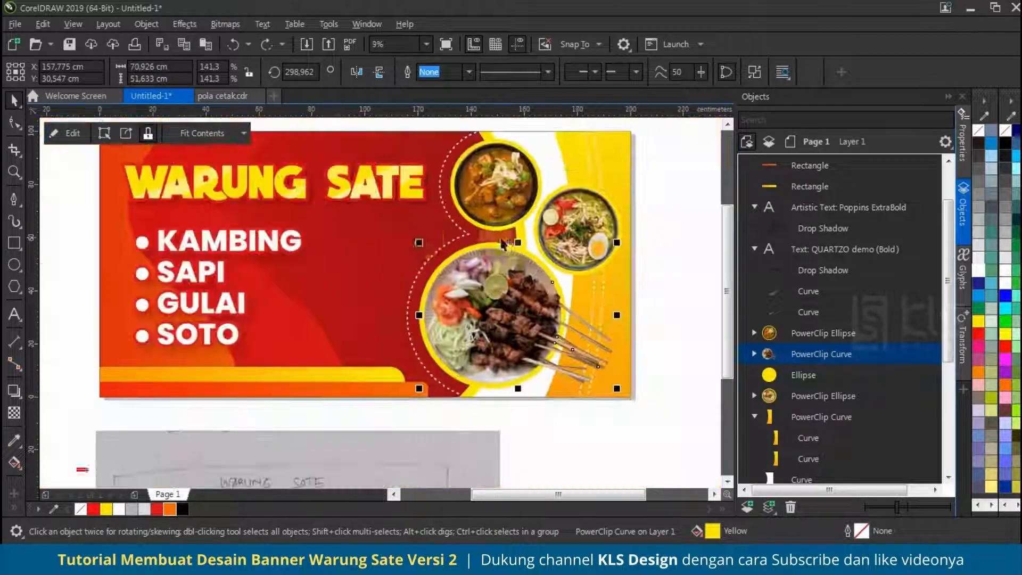
Step: Shift the red start point of the background rectangle's horizontal fountain fill inward towards the banner
{"action": "left_click", "coordinate": [405, 240]}
{"action": "left_click", "coordinate": [15, 462]}
{"action": "scroll", "coordinate": [613, 287], "scroll_direction": "down", "scroll_amount": 2}
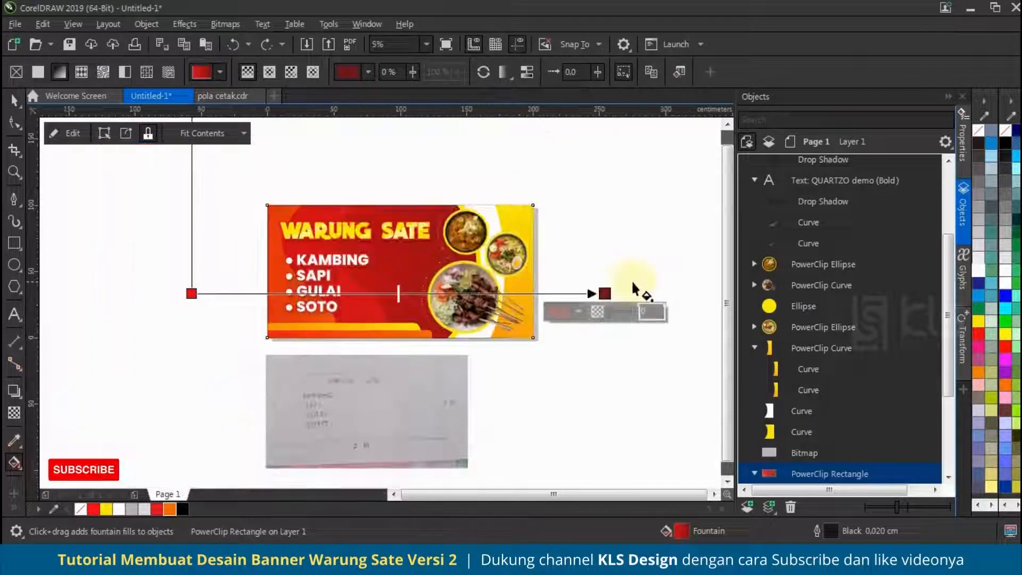
{"action": "left_click_drag", "start_coordinate": [190, 293], "coordinate": [218, 293]}
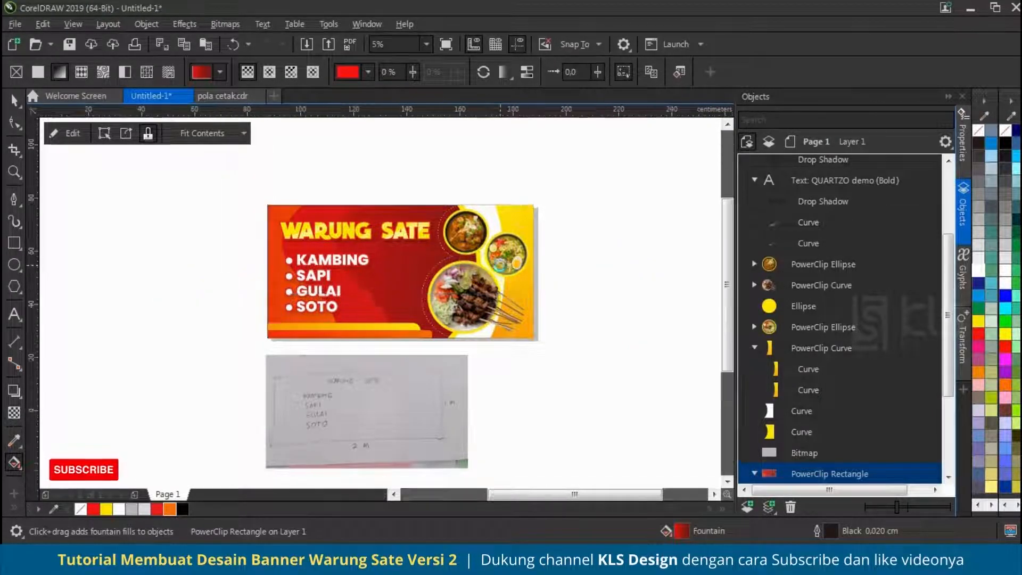
{"action": "scroll", "coordinate": [499, 263], "scroll_direction": "up", "scroll_amount": 2}
{"action": "key", "text": "space"}
{"action": "left_click", "coordinate": [614, 234]}
Step: Examine the whole banner layout for remaining empty areas and overall balance
{"action": "scroll", "coordinate": [582, 235], "scroll_direction": "down", "scroll_amount": 2}
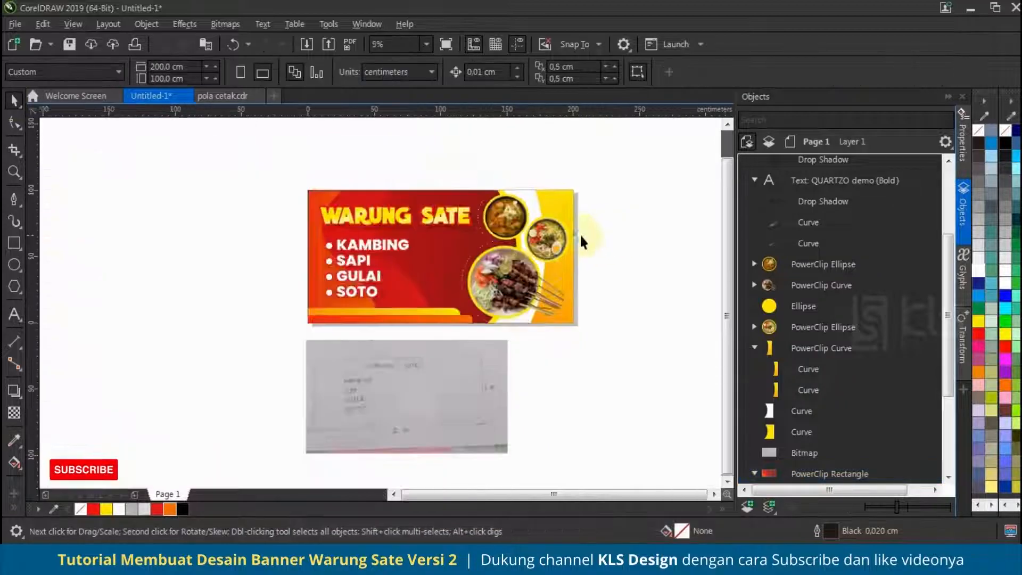
{"action": "scroll", "coordinate": [559, 203], "scroll_direction": "up", "scroll_amount": 1}
{"action": "scroll", "coordinate": [578, 199], "scroll_direction": "down", "scroll_amount": 1}
{"action": "scroll", "coordinate": [477, 240], "scroll_direction": "up", "scroll_amount": 1}
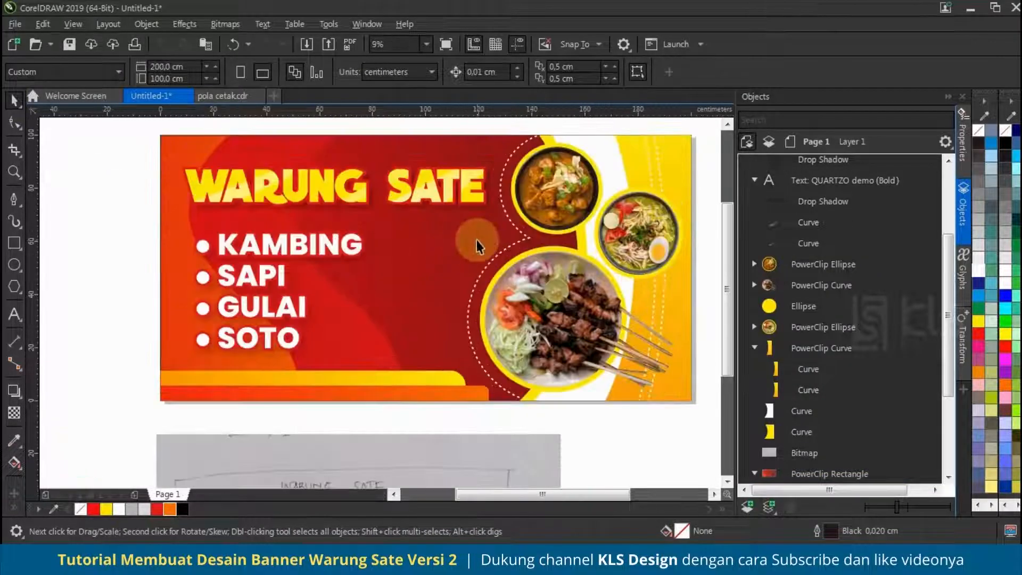
{"action": "scroll", "coordinate": [372, 166], "scroll_direction": "down", "scroll_amount": 1}
{"action": "scroll", "coordinate": [312, 200], "scroll_direction": "up", "scroll_amount": 1}
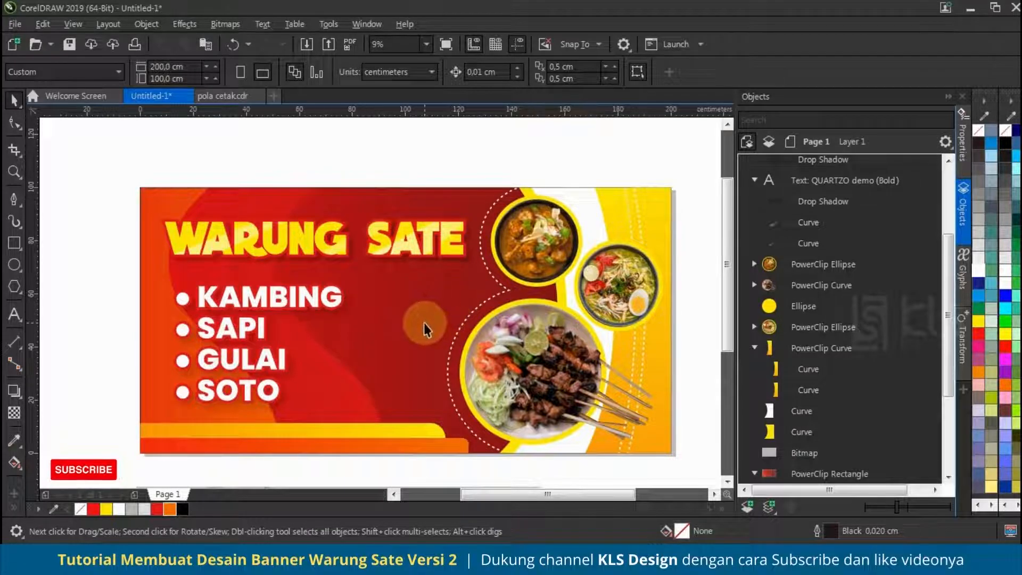
{"action": "scroll", "coordinate": [223, 312], "scroll_direction": "down", "scroll_amount": 1}
{"action": "scroll", "coordinate": [290, 321], "scroll_direction": "up", "scroll_amount": 1}
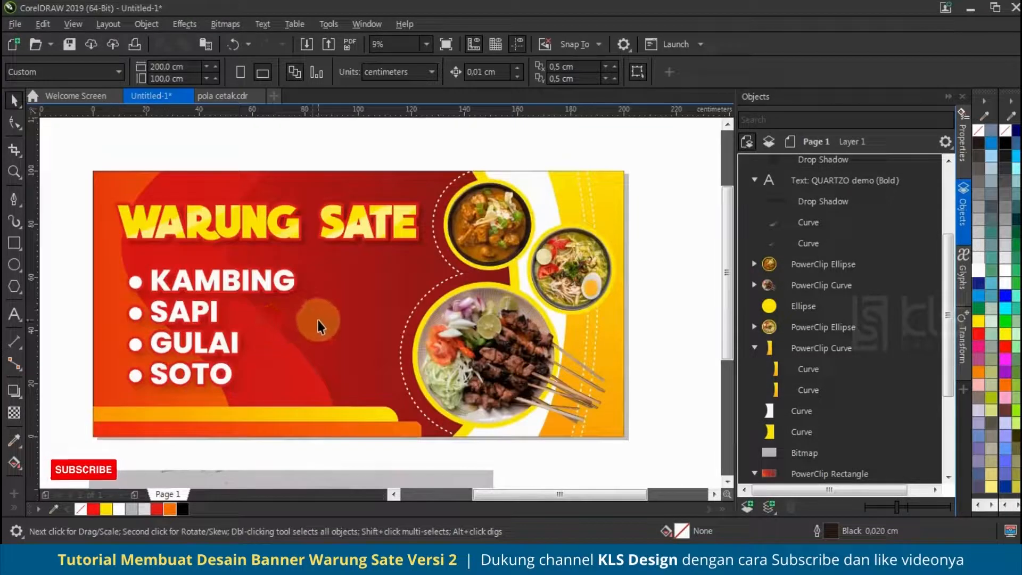
{"action": "left_click", "coordinate": [15, 266]}
{"action": "left_click", "coordinate": [14, 199]}
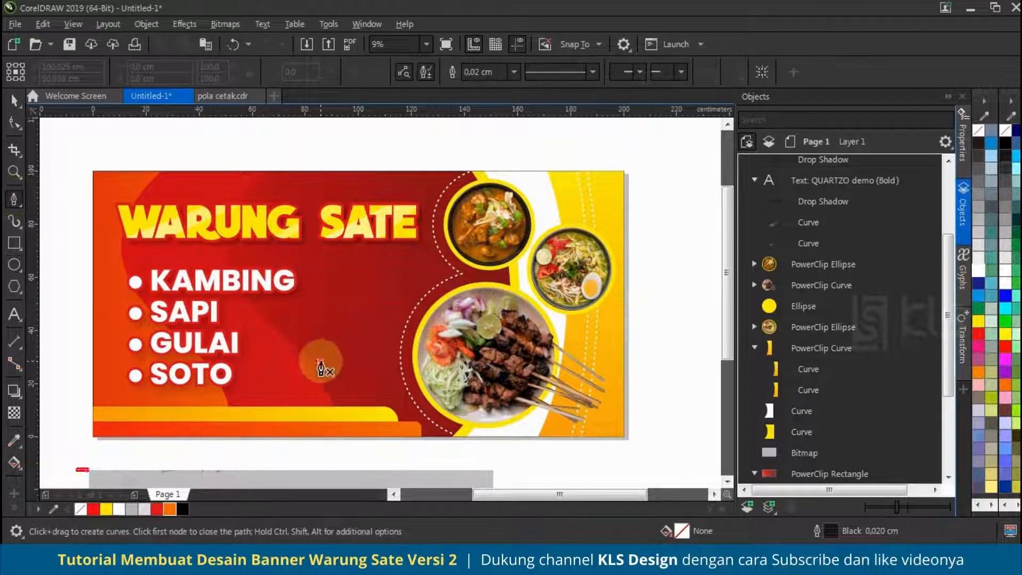
{"action": "left_click", "coordinate": [320, 361]}
{"action": "left_click", "coordinate": [388, 272]}
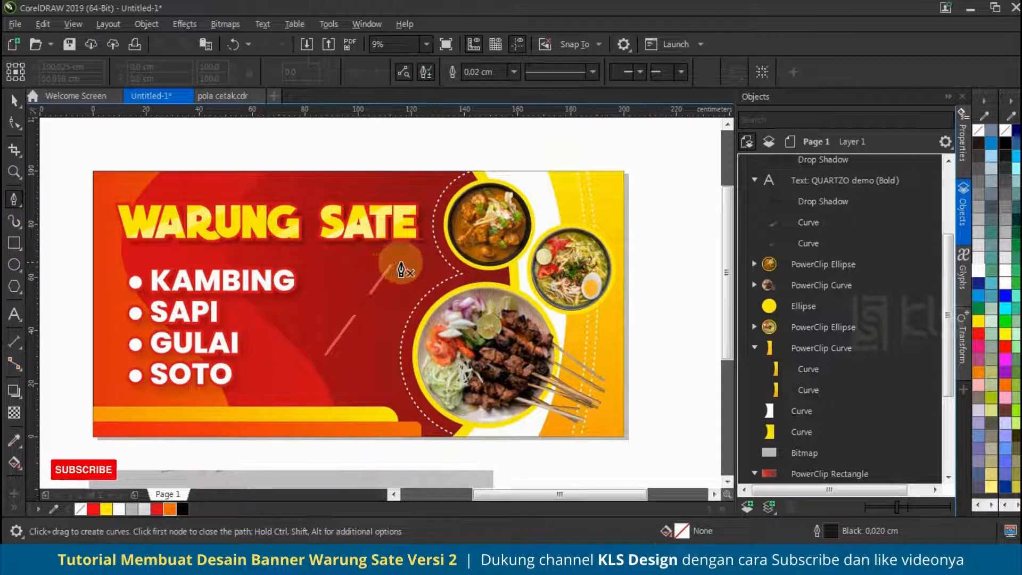
{"action": "left_click", "coordinate": [14, 101]}
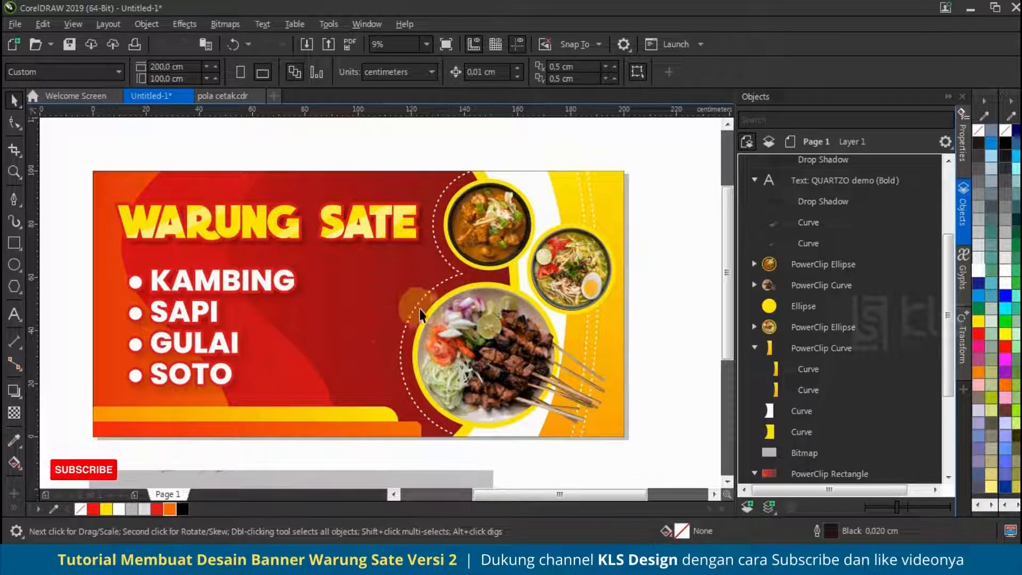
{"action": "left_click", "coordinate": [458, 274]}
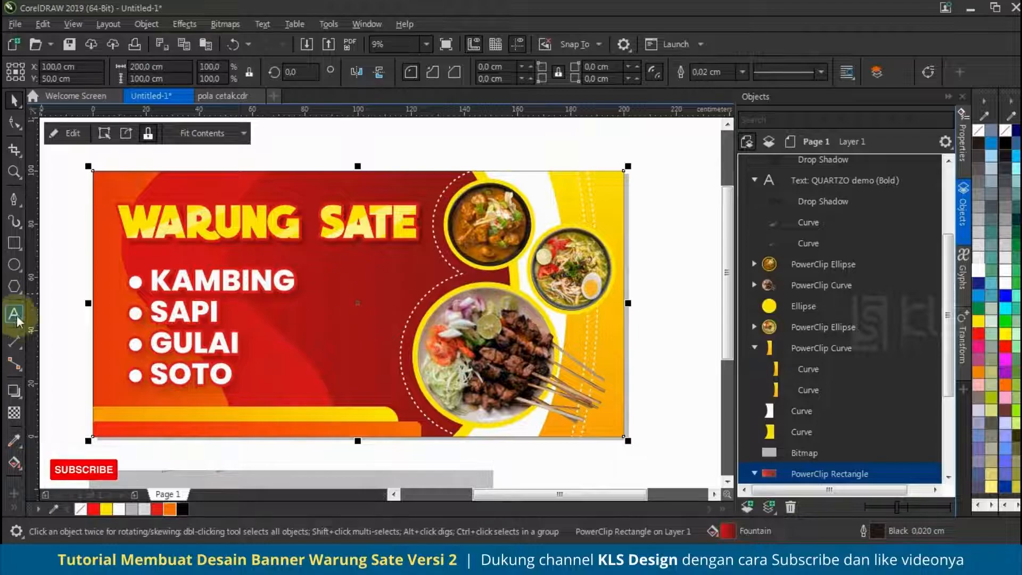
Step: Draw a circle about 7.9 cm across in the empty red area beside KAMBING and give it a white outline
{"action": "left_click", "coordinate": [13, 265]}
{"action": "left_click_drag", "start_coordinate": [376, 302], "coordinate": [377, 307]}
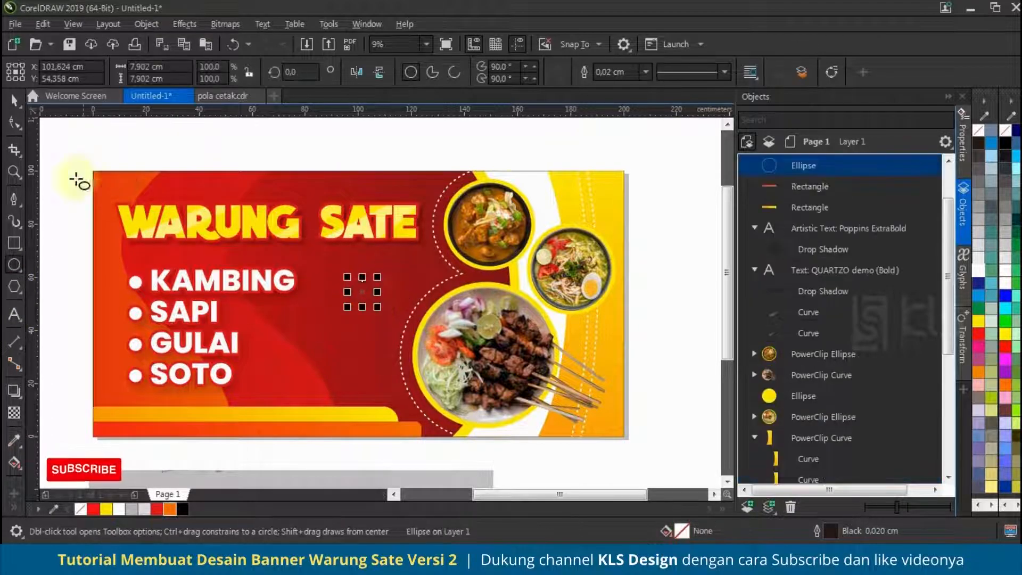
{"action": "left_click", "coordinate": [14, 100]}
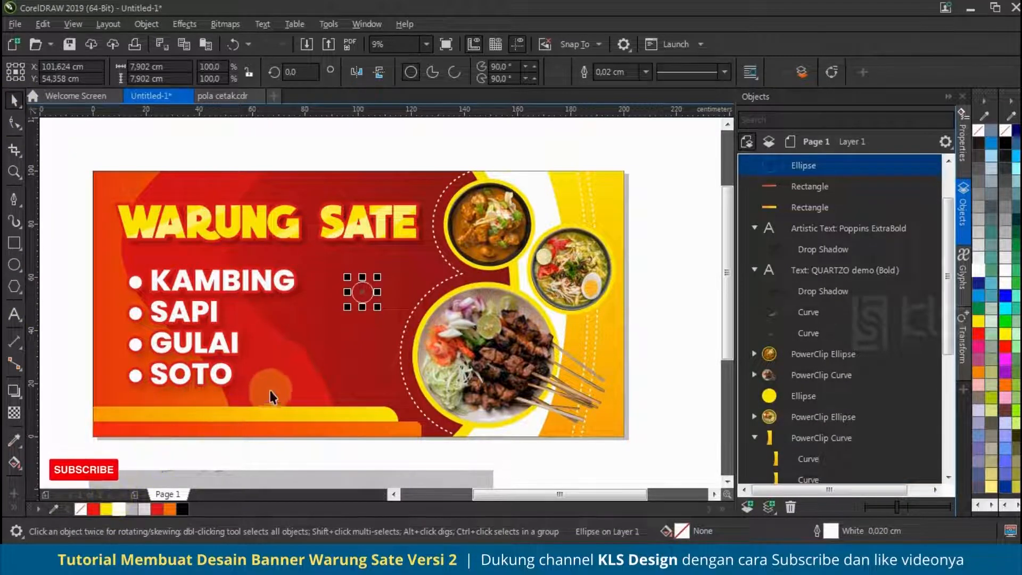
Step: Set the circle's outline width to 0.5 cm and give it a dashed line style
{"action": "key", "text": "F12"}
{"action": "left_click_drag", "start_coordinate": [390, 156], "coordinate": [590, 163]}
{"action": "left_click", "coordinate": [619, 231]}
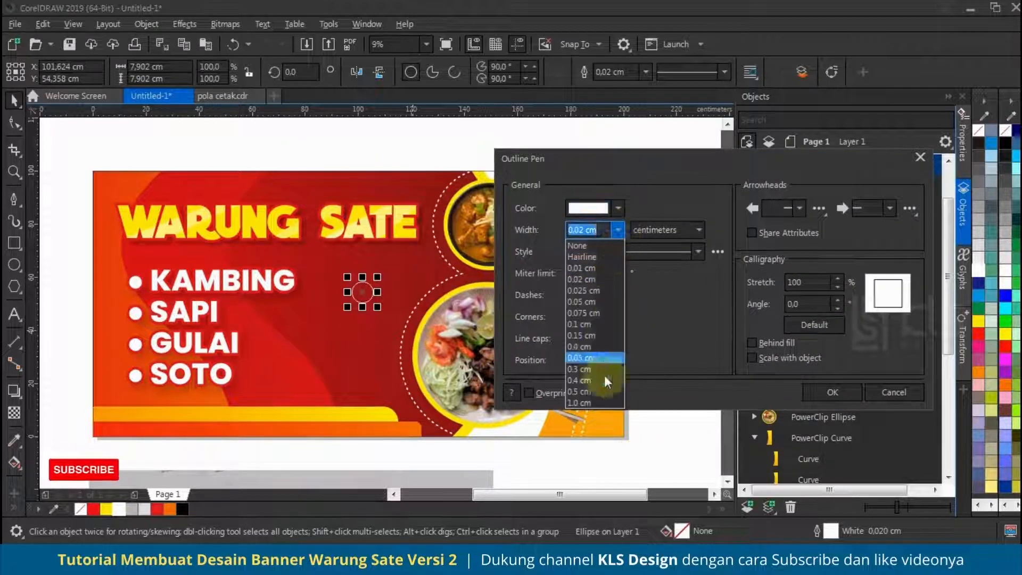
{"action": "left_click", "coordinate": [598, 391]}
{"action": "left_click", "coordinate": [596, 316]}
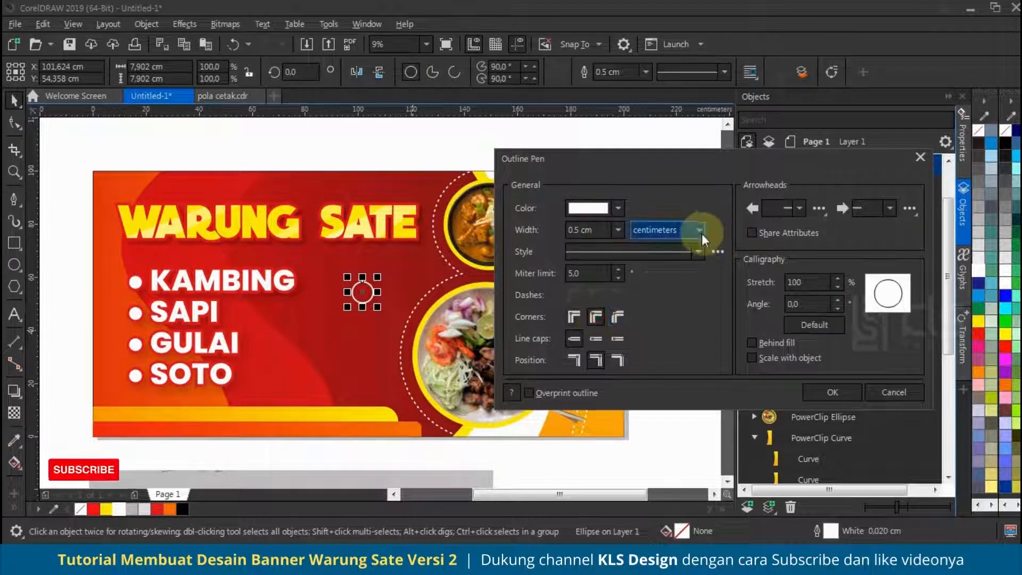
{"action": "left_click", "coordinate": [699, 230]}
{"action": "left_click", "coordinate": [698, 231]}
{"action": "left_click", "coordinate": [698, 252]}
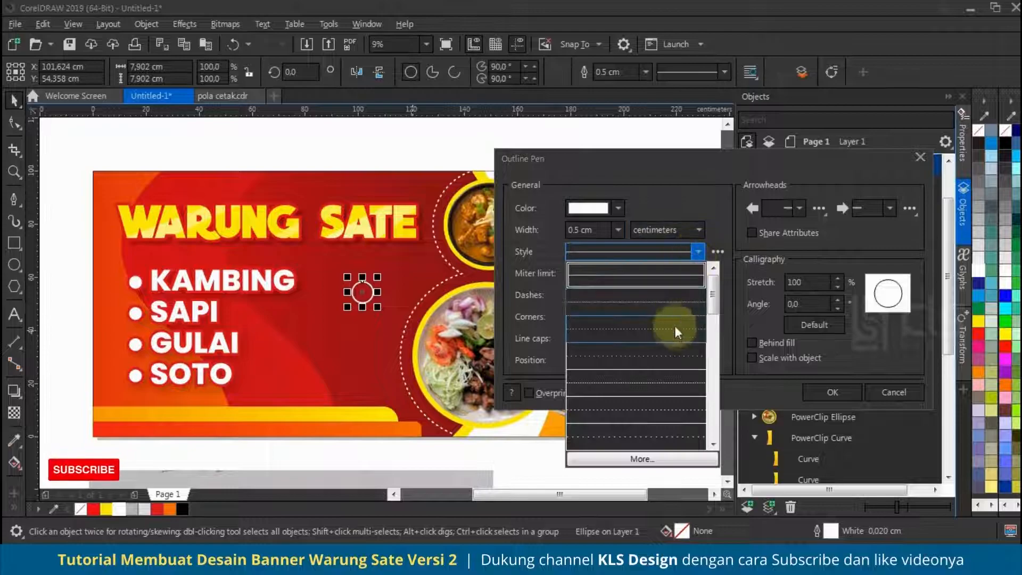
{"action": "left_click", "coordinate": [675, 328]}
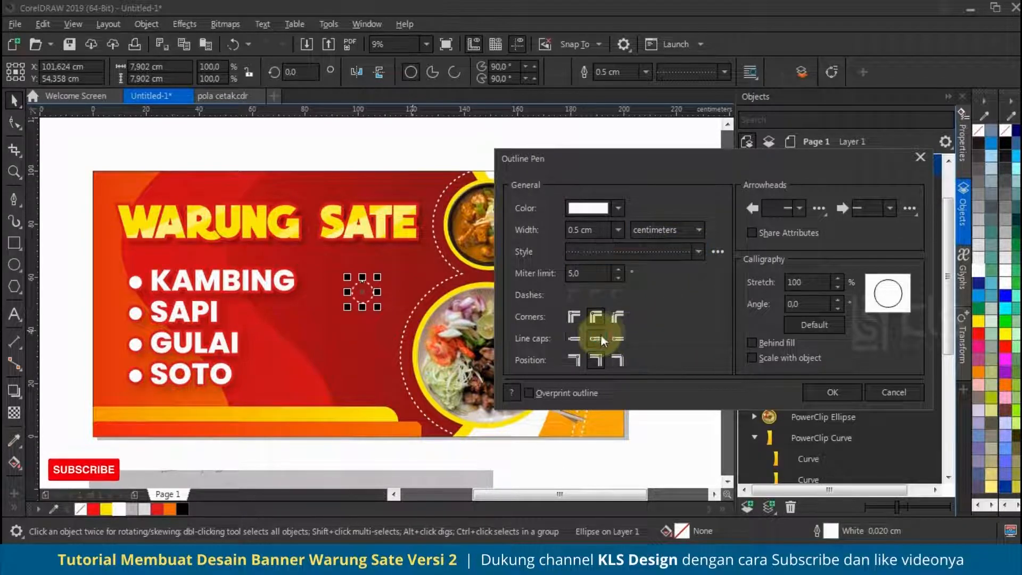
{"action": "left_click", "coordinate": [832, 393]}
Step: Enlarge the dashed circle to about 9.6 cm and place a copy between it and the upper food photo
{"action": "left_click", "coordinate": [367, 295]}
{"action": "scroll", "coordinate": [366, 295], "scroll_direction": "up", "scroll_amount": 4}
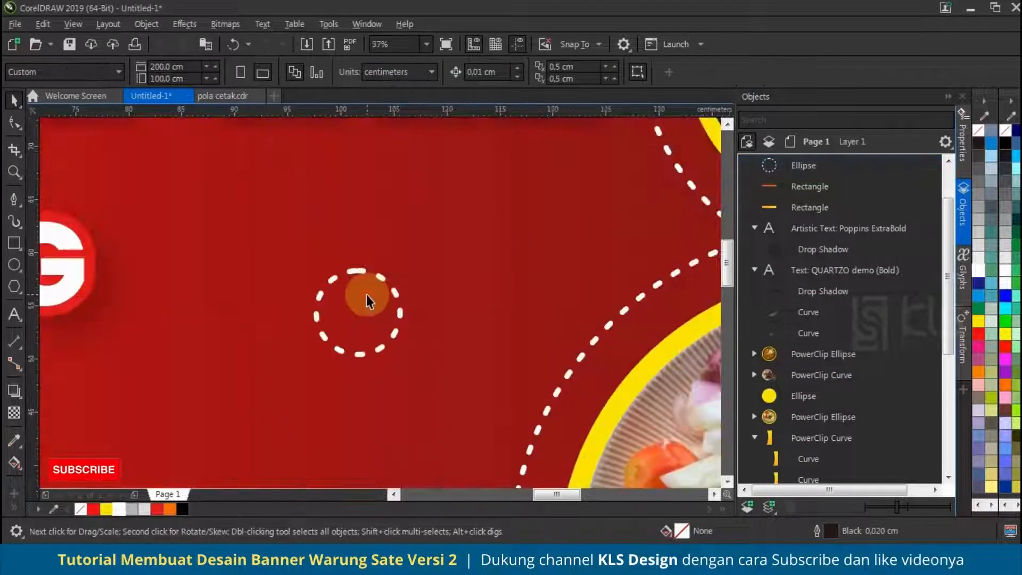
{"action": "left_click", "coordinate": [366, 295]}
{"action": "scroll", "coordinate": [384, 303], "scroll_direction": "down", "scroll_amount": 5}
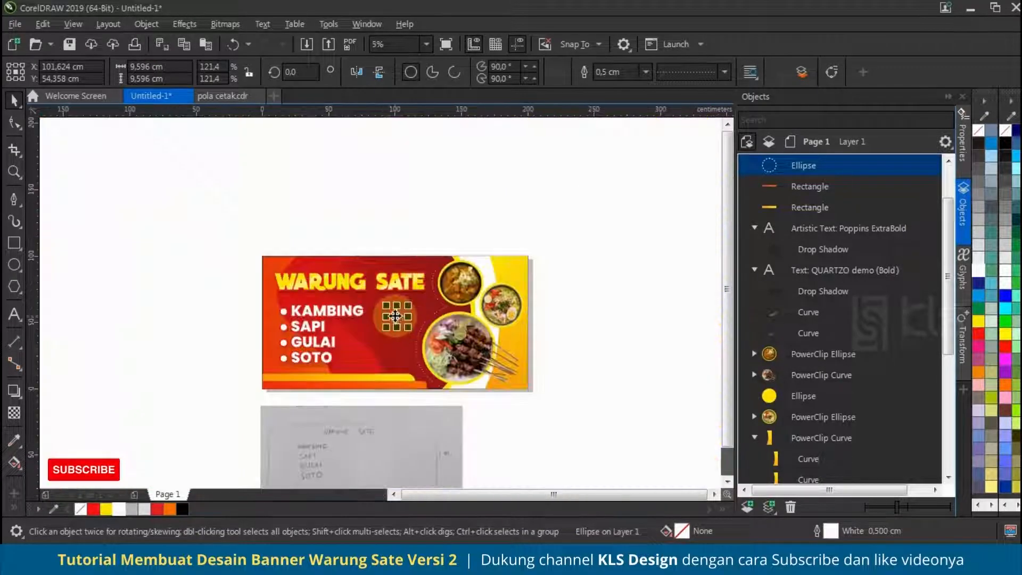
{"action": "scroll", "coordinate": [395, 317], "scroll_direction": "up", "scroll_amount": 1}
{"action": "left_click_drag", "start_coordinate": [400, 309], "coordinate": [431, 252]}
{"action": "right_click", "coordinate": [456, 285]}
{"action": "scroll", "coordinate": [466, 272], "scroll_direction": "up", "scroll_amount": 2}
{"action": "scroll", "coordinate": [440, 286], "scroll_direction": "down", "scroll_amount": 1}
{"action": "key", "text": "F12"}
{"action": "key", "text": "Escape"}
{"action": "key", "text": "ctrl+z"}
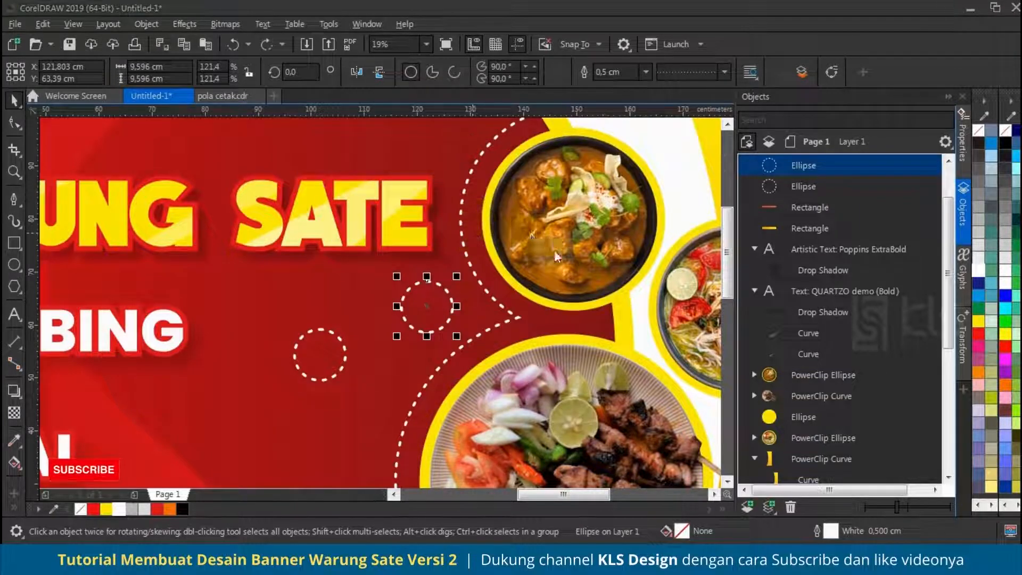
Step: Make the copied circle's outline scale with the object and shrink the circle to about 3.7 cm
{"action": "key", "text": "F12"}
{"action": "left_click", "coordinate": [625, 378]}
{"action": "scroll", "coordinate": [467, 303], "scroll_direction": "up", "scroll_amount": 1}
{"action": "left_click_drag", "start_coordinate": [443, 257], "coordinate": [411, 252]}
Step: Copy the small dashed circle down beside the satay photo and shrink the copy to about 2 cm
{"action": "scroll", "coordinate": [481, 271], "scroll_direction": "down", "scroll_amount": 1}
{"action": "left_click_drag", "start_coordinate": [435, 288], "coordinate": [383, 420]}
{"action": "right_click", "coordinate": [372, 457]}
{"action": "scroll", "coordinate": [420, 273], "scroll_direction": "down", "scroll_amount": 2}
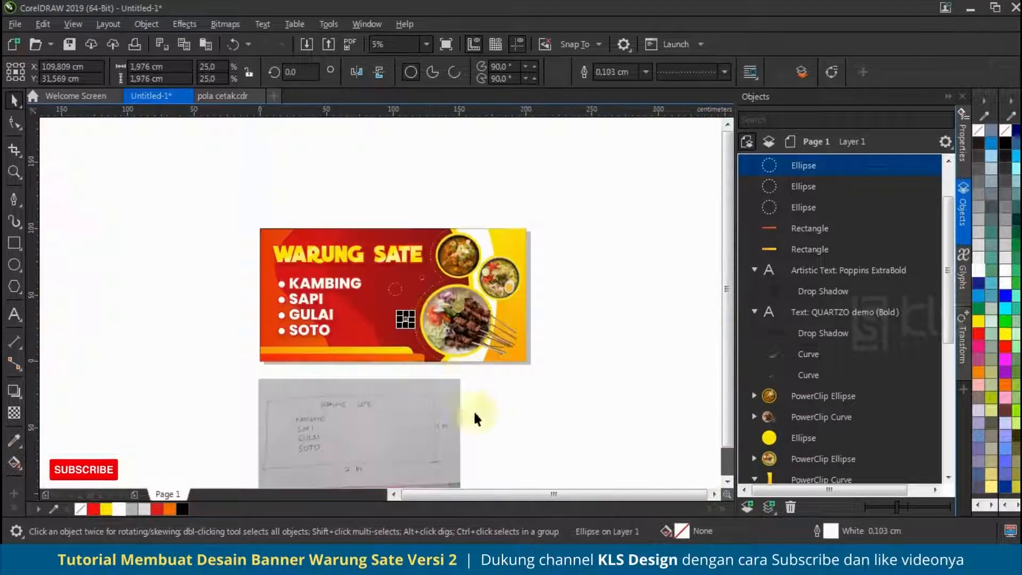
{"action": "left_click", "coordinate": [448, 392]}
Step: Copy the large dashed circle to the lower red area above the gradient bars and make the copy smaller
{"action": "scroll", "coordinate": [404, 300], "scroll_direction": "up", "scroll_amount": 1}
{"action": "left_click_drag", "start_coordinate": [394, 274], "coordinate": [409, 366]}
{"action": "scroll", "coordinate": [410, 362], "scroll_direction": "up", "scroll_amount": 2}
{"action": "left_click_drag", "start_coordinate": [425, 324], "coordinate": [409, 315]}
Step: Set the outline width of the small dashed circle below the title's last letters to 0.3 cm
{"action": "scroll", "coordinate": [399, 392], "scroll_direction": "down", "scroll_amount": 2}
{"action": "left_click", "coordinate": [432, 271]}
{"action": "scroll", "coordinate": [432, 271], "scroll_direction": "up", "scroll_amount": 1}
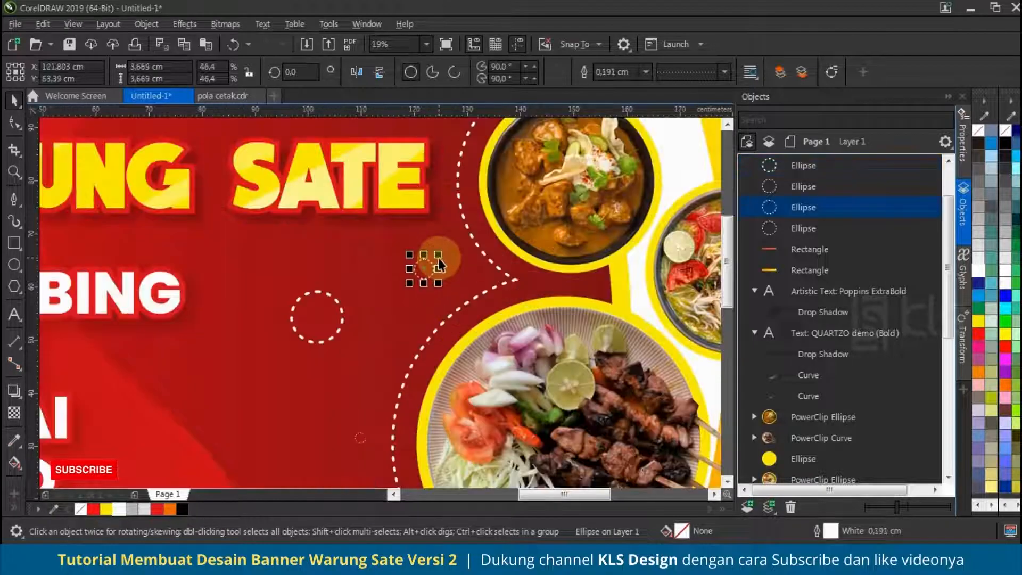
{"action": "key", "text": "F12"}
{"action": "left_click", "coordinate": [419, 222]}
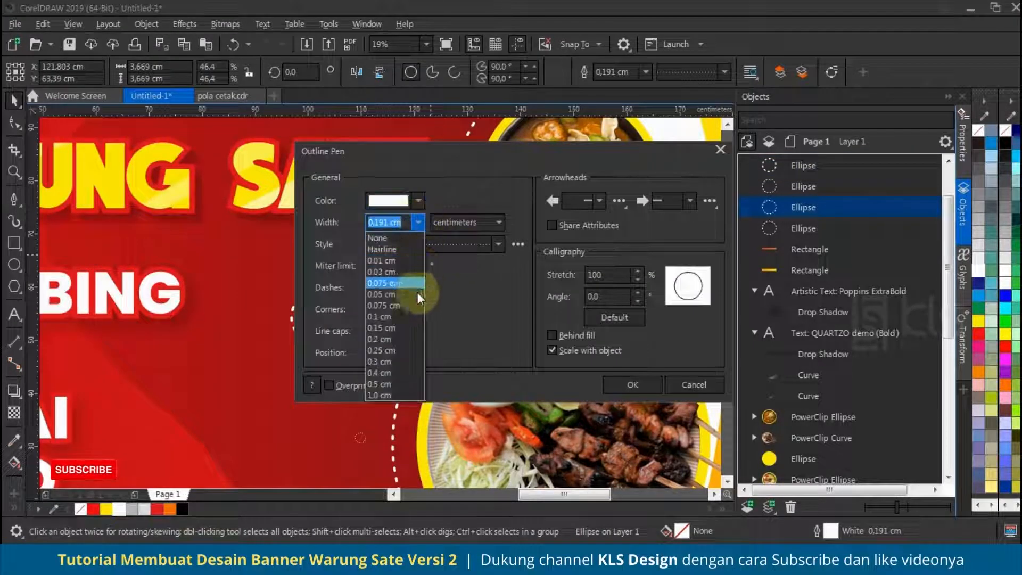
{"action": "left_click", "coordinate": [394, 339]}
{"action": "left_click_drag", "start_coordinate": [420, 156], "coordinate": [696, 157]}
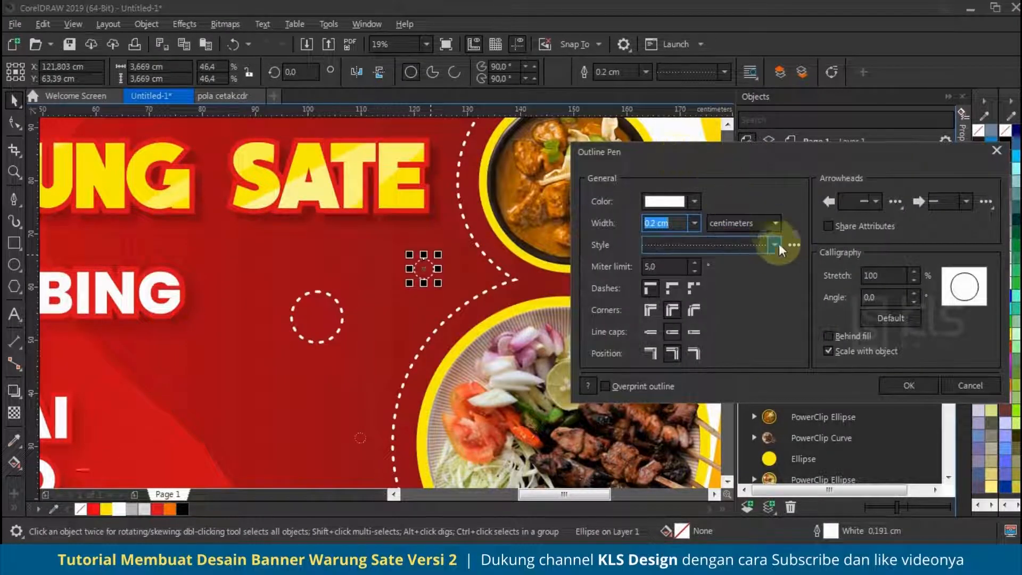
{"action": "left_click", "coordinate": [695, 223]}
{"action": "left_click", "coordinate": [688, 351]}
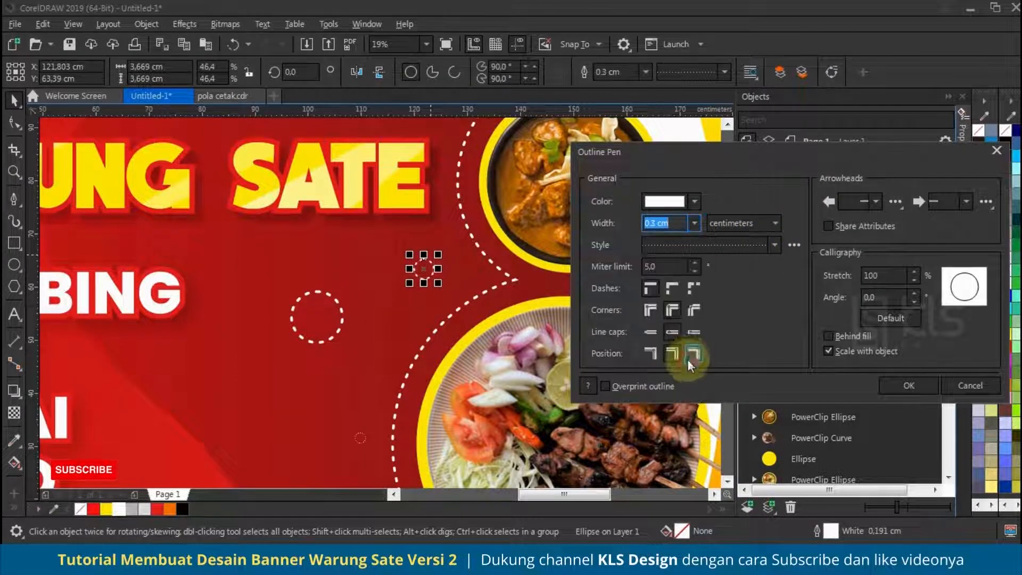
{"action": "left_click", "coordinate": [908, 385]}
Step: Enlarge the smallest dashed circle beside the satay photo
{"action": "scroll", "coordinate": [444, 260], "scroll_direction": "down", "scroll_amount": 2}
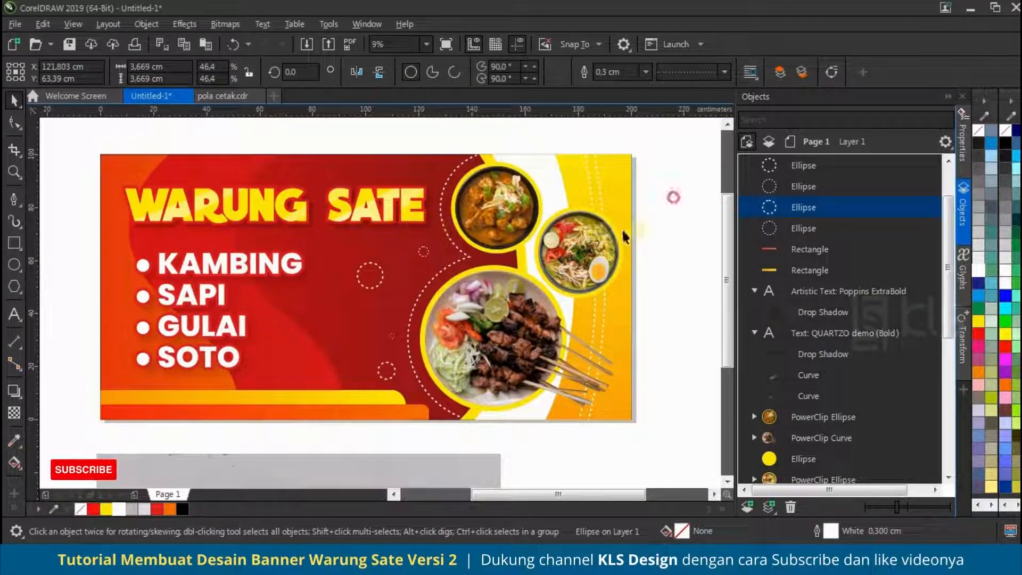
{"action": "scroll", "coordinate": [394, 346], "scroll_direction": "up", "scroll_amount": 4}
{"action": "left_click", "coordinate": [365, 274]}
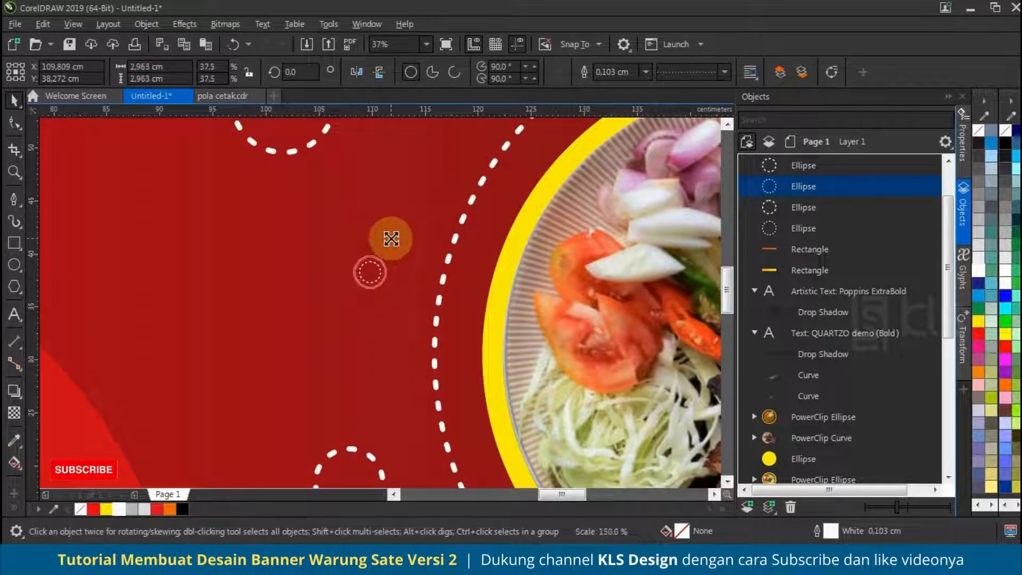
{"action": "scroll", "coordinate": [391, 239], "scroll_direction": "down", "scroll_amount": 4}
{"action": "scroll", "coordinate": [665, 209], "scroll_direction": "down", "scroll_amount": 2}
Step: Select all the banner's objects without the sketch bitmap and group them
{"action": "left_click_drag", "start_coordinate": [201, 160], "coordinate": [666, 357]}
{"action": "key", "text": "ctrl+g"}
{"action": "left_click", "coordinate": [453, 168]}
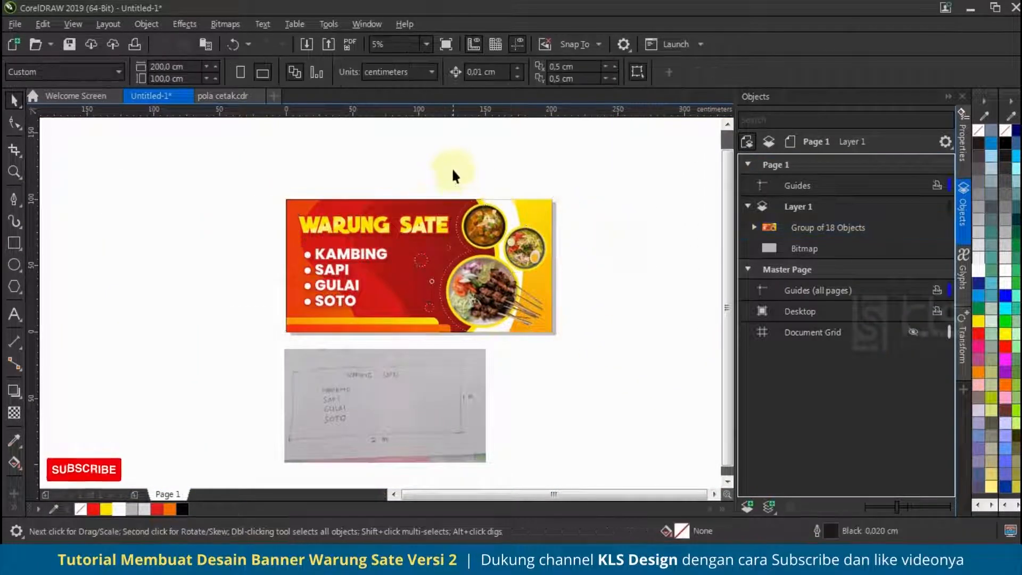
Step: Show the finished banner in full-screen preview and capture the whole screen as a screenshot
{"action": "scroll", "coordinate": [415, 261], "scroll_direction": "up", "scroll_amount": 2}
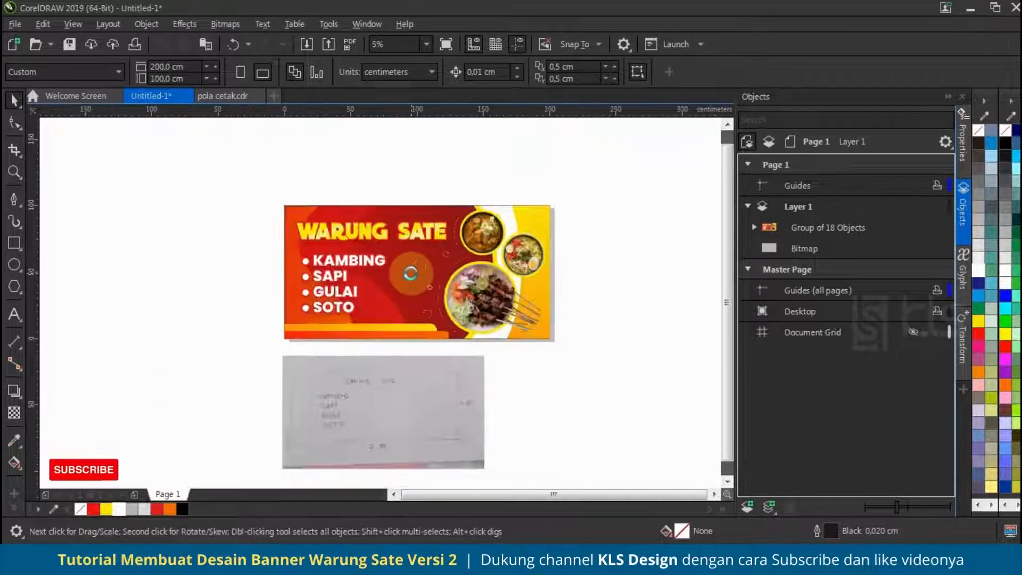
{"action": "left_click_drag", "start_coordinate": [148, 168], "coordinate": [714, 404]}
{"action": "scroll", "coordinate": [707, 390], "scroll_direction": "up", "scroll_amount": 1}
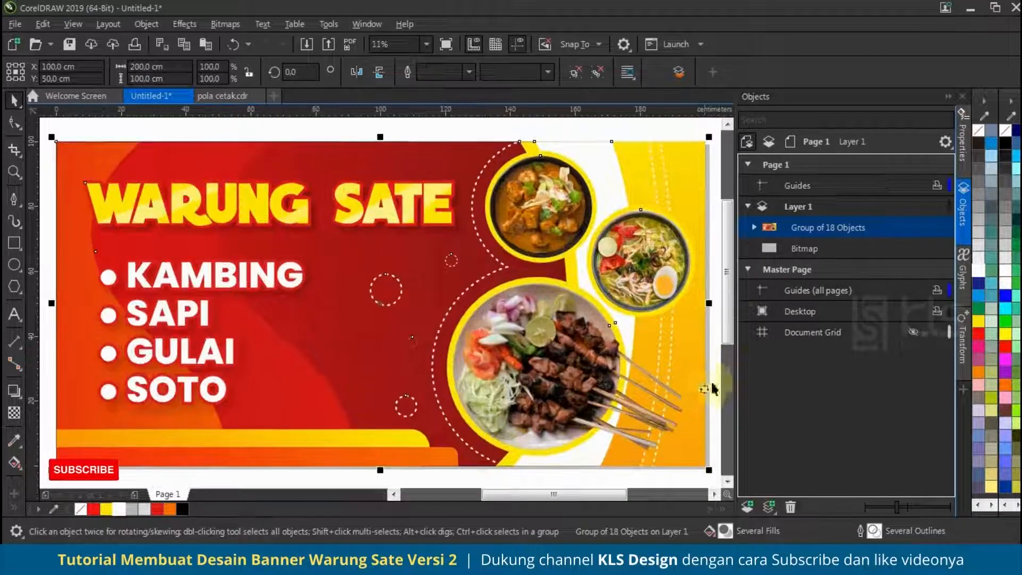
{"action": "key", "text": "F9"}
{"action": "key", "text": "Print"}
{"action": "left_click_drag", "start_coordinate": [2, 1], "coordinate": [1021, 574]}
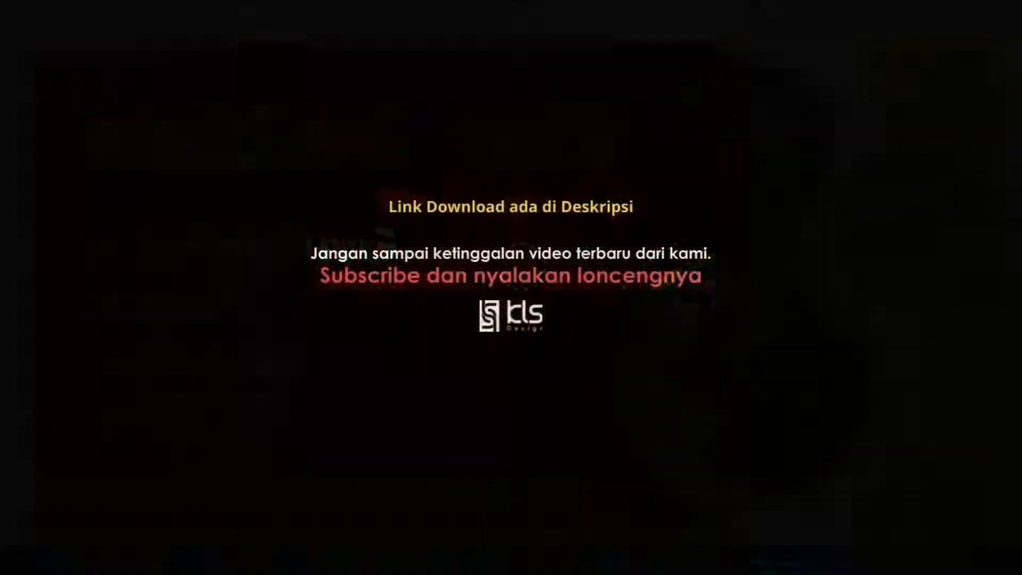